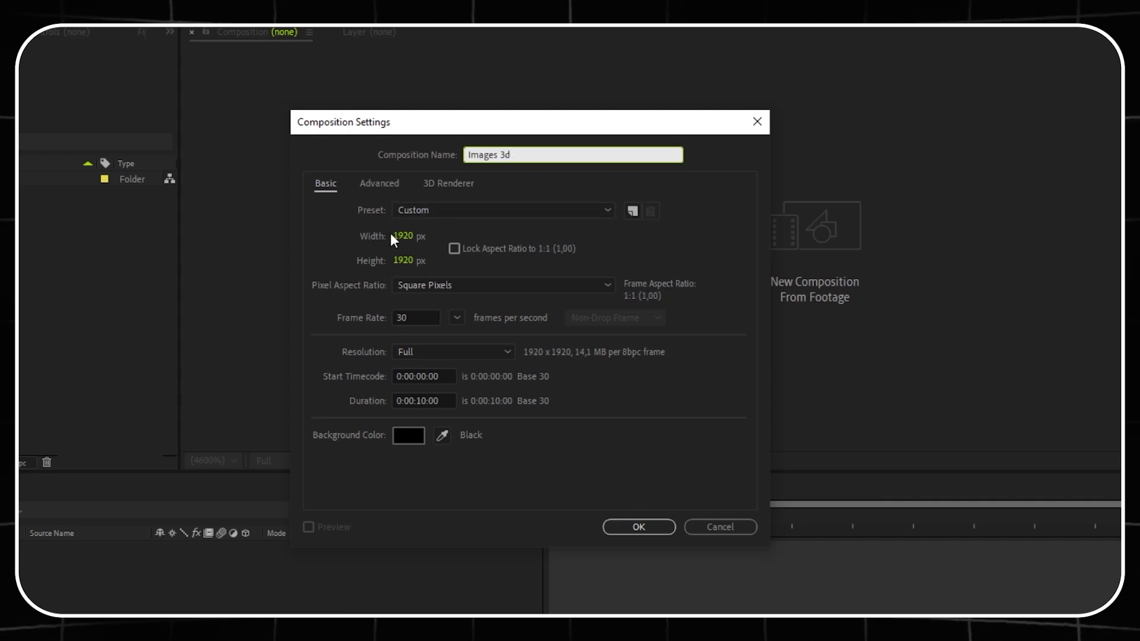
- Set the composition height to 1080 px and create the "Images 3d" composition
{"action": "left_click", "coordinate": [406, 261]}
{"action": "type", "text": "1080"}
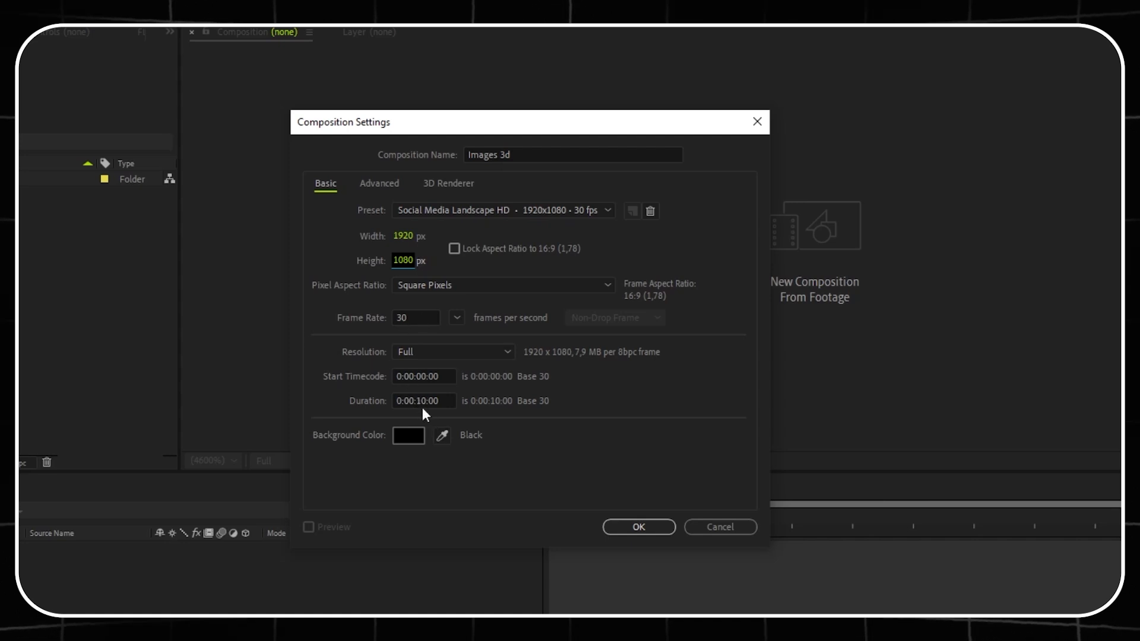
{"action": "left_click", "coordinate": [640, 528]}
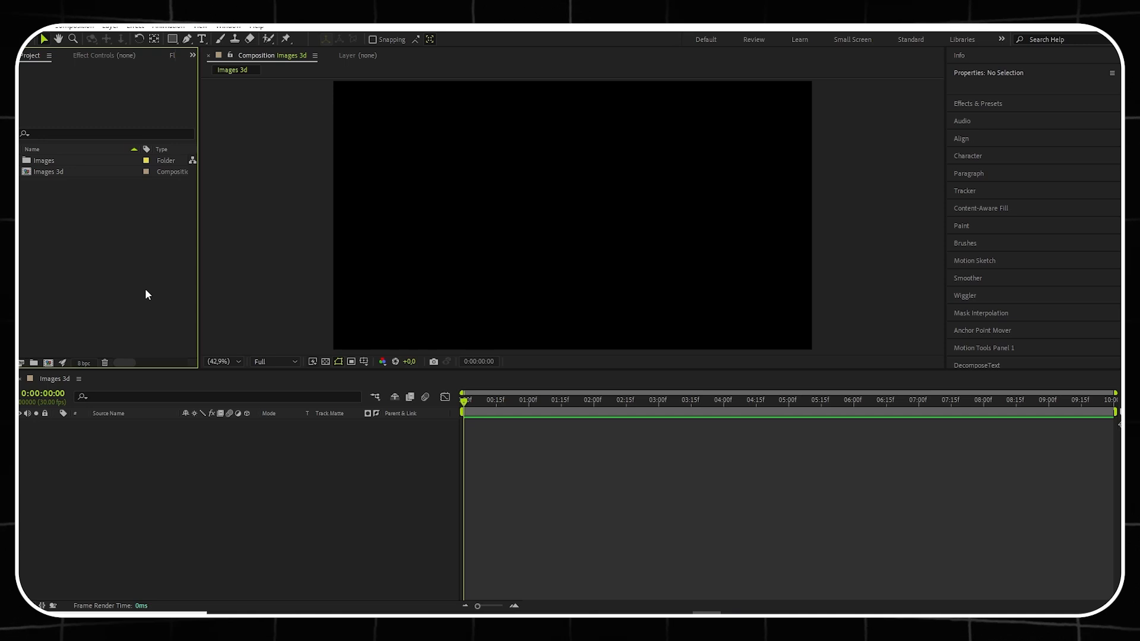
- Add bell.png from the Images folder to the composition and pre-compose it as "bell pre", moving all attributes into the new composition
{"action": "left_click", "coordinate": [17, 160]}
{"action": "left_click_drag", "start_coordinate": [50, 176], "coordinate": [148, 450]}
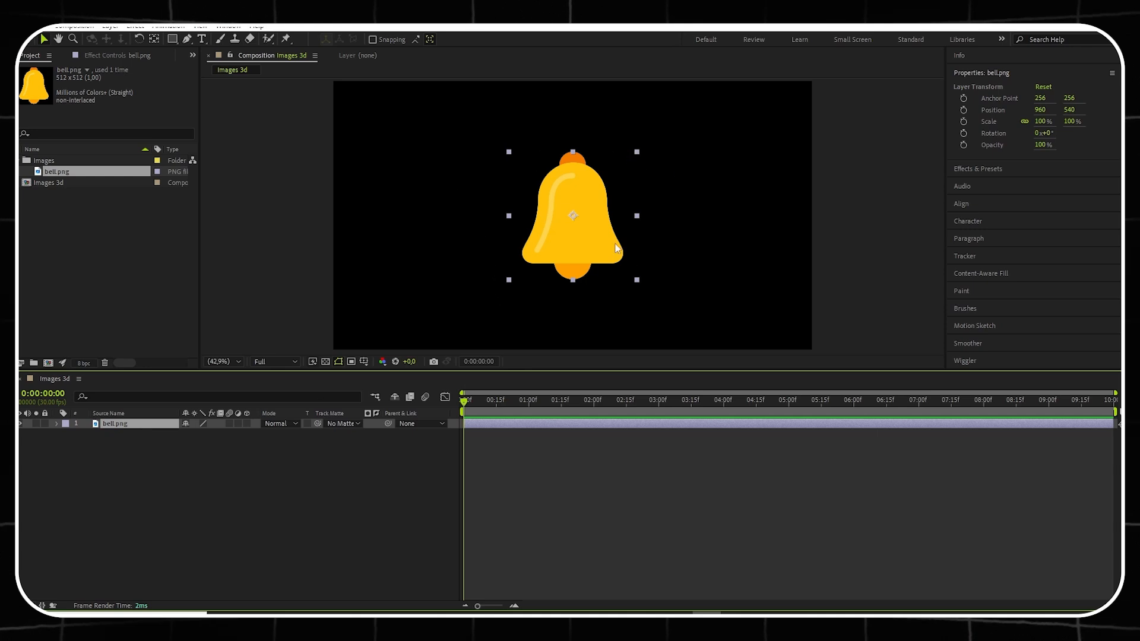
{"action": "right_click", "coordinate": [129, 426]}
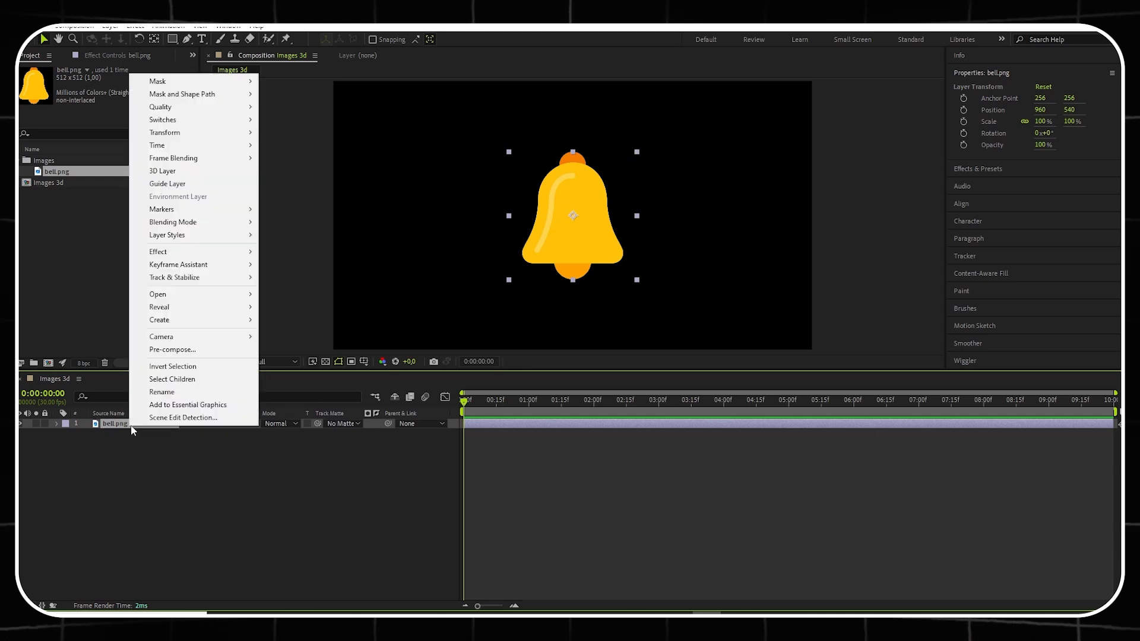
{"action": "left_click", "coordinate": [172, 350]}
{"action": "type", "text": "bell pre"}
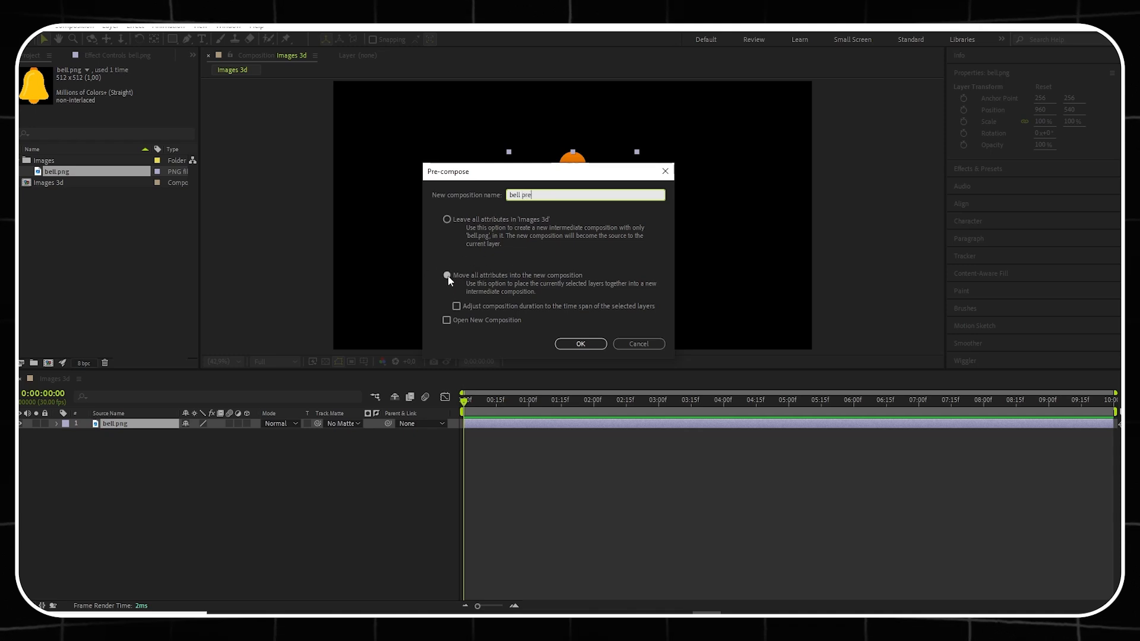
{"action": "left_click", "coordinate": [448, 276]}
{"action": "left_click", "coordinate": [580, 344]}
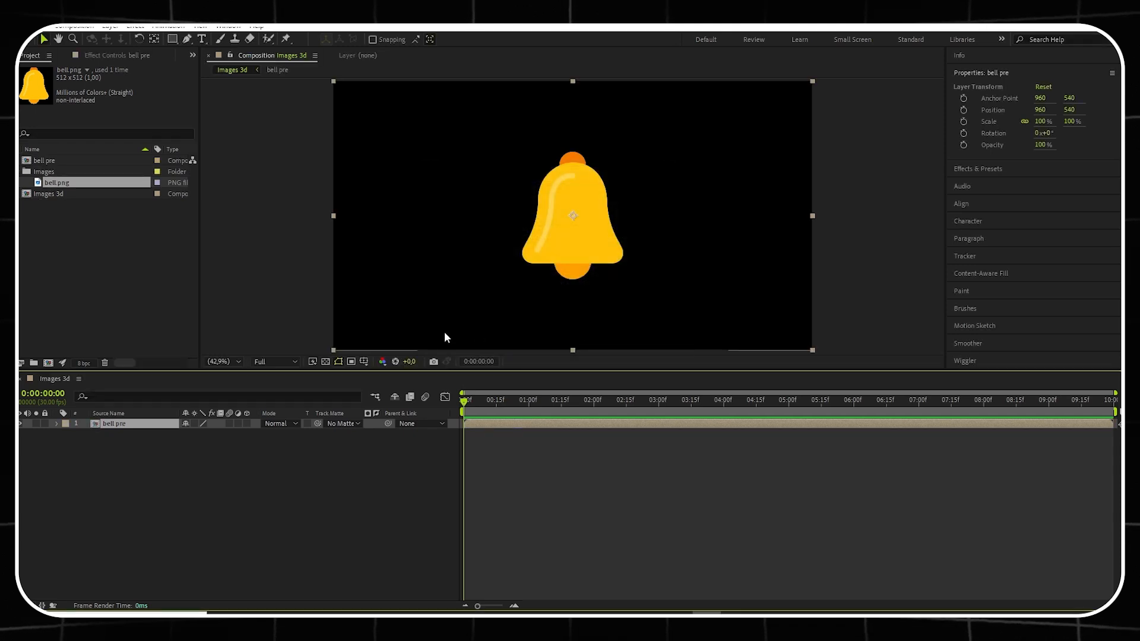
- Apply the Shatter effect to the bell pre layer and set its view to Rendered
{"action": "left_click", "coordinate": [1008, 172]}
{"action": "left_click", "coordinate": [983, 105]}
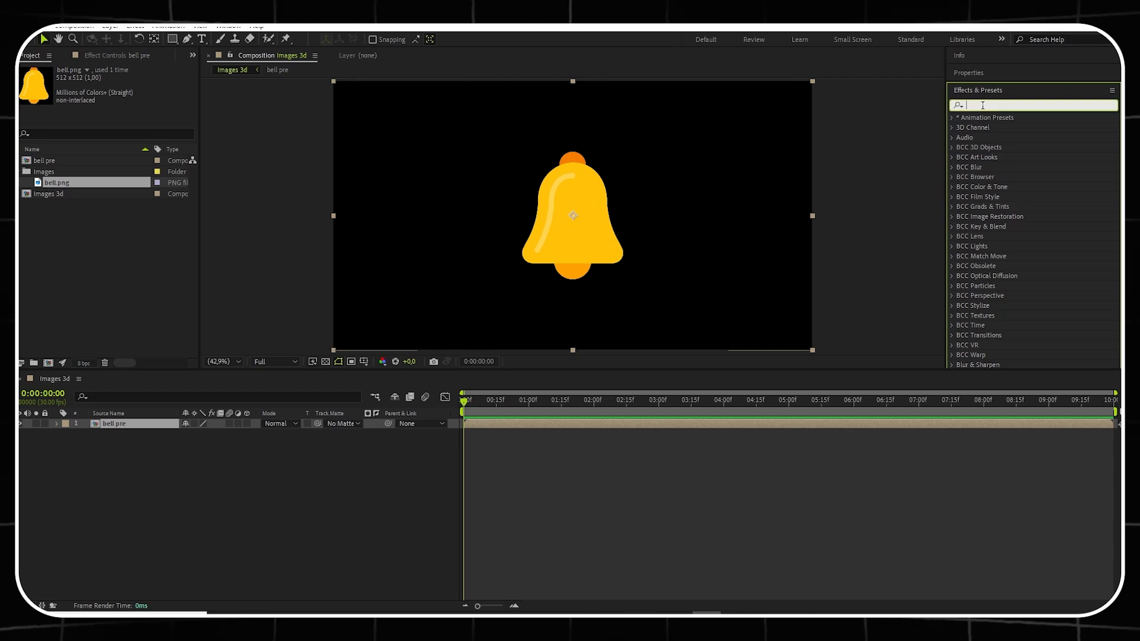
{"action": "type", "text": "shatter"}
{"action": "left_click_drag", "start_coordinate": [989, 156], "coordinate": [152, 423]}
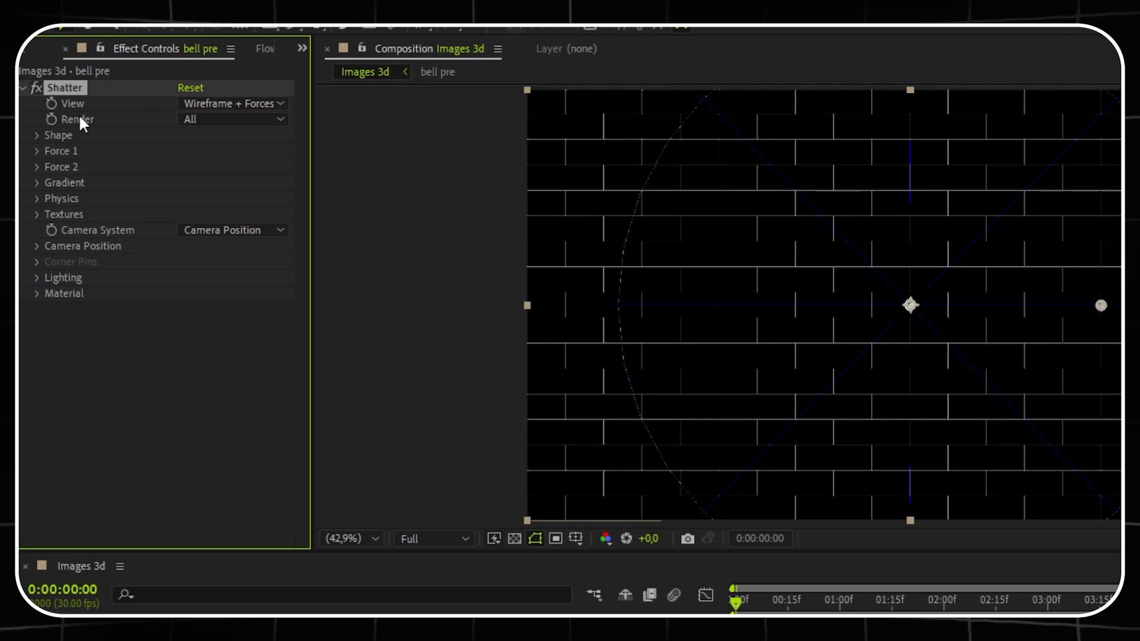
{"action": "left_click", "coordinate": [205, 104]}
{"action": "left_click", "coordinate": [251, 126]}
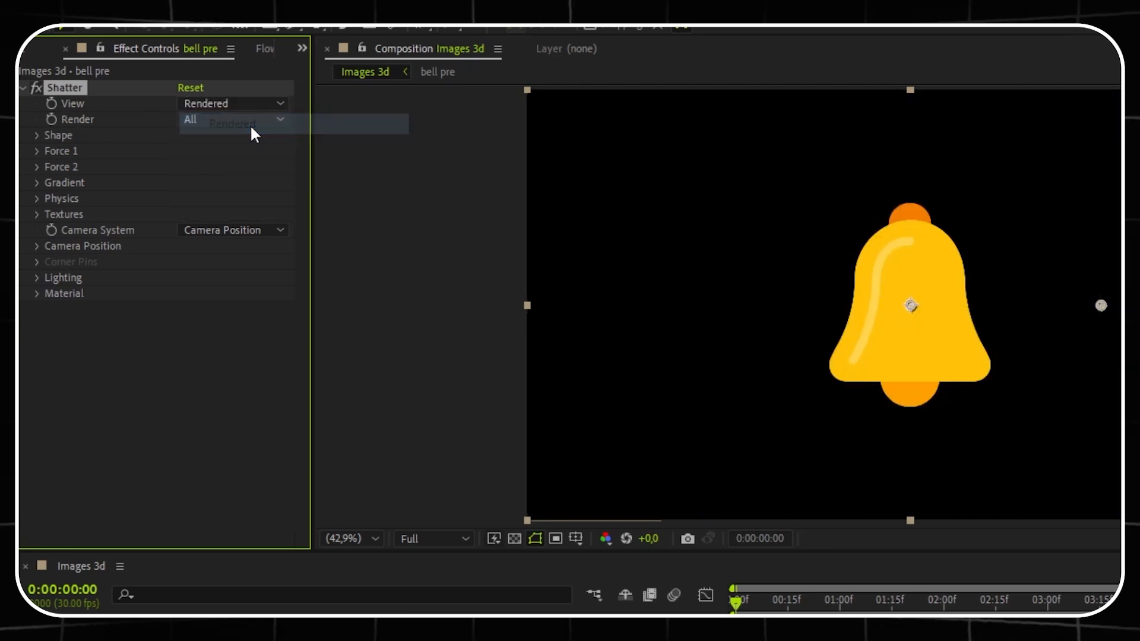
- Set the Shatter shape pattern to Custom and use the bell pre layer as the custom shatter map
{"action": "left_click", "coordinate": [35, 136]}
{"action": "left_click", "coordinate": [212, 149]}
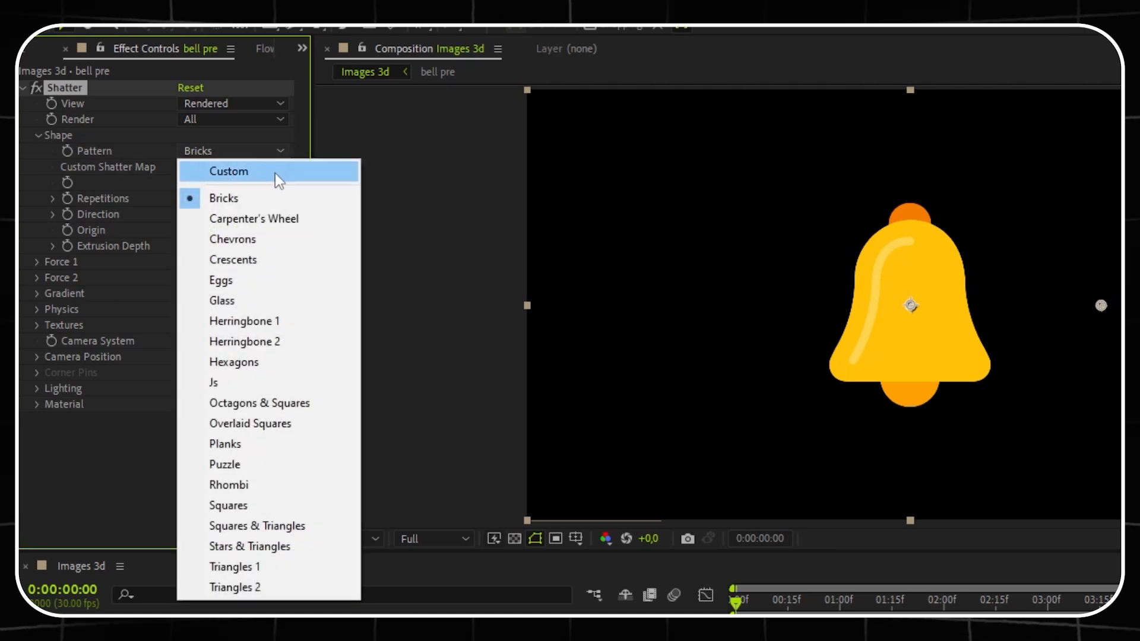
{"action": "left_click", "coordinate": [275, 172]}
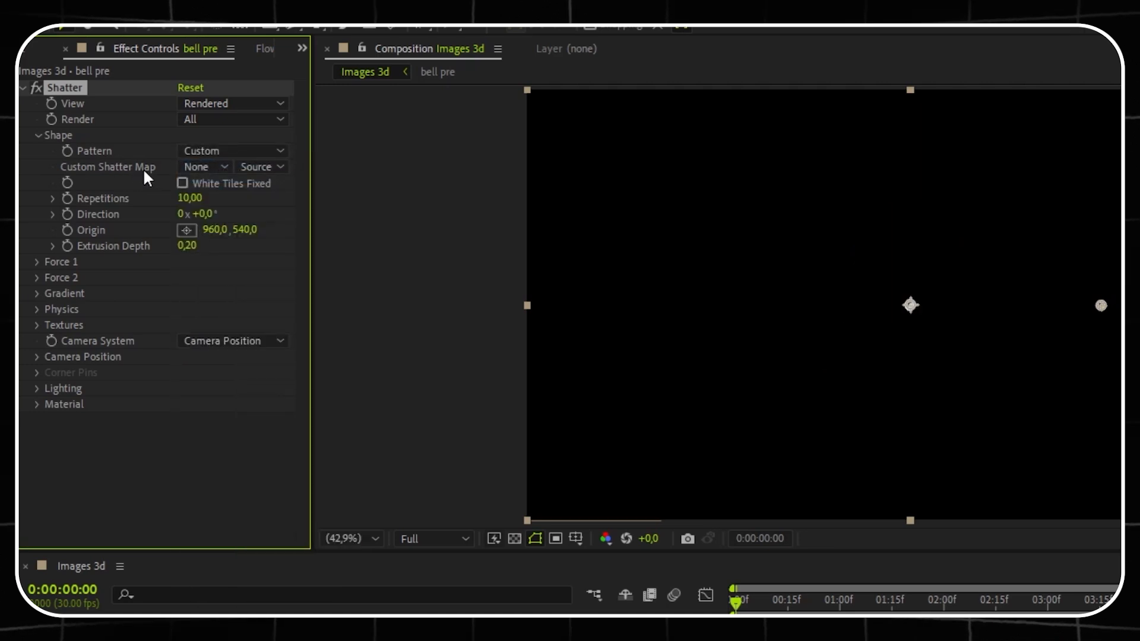
{"action": "left_click", "coordinate": [205, 166]}
{"action": "left_click", "coordinate": [234, 212]}
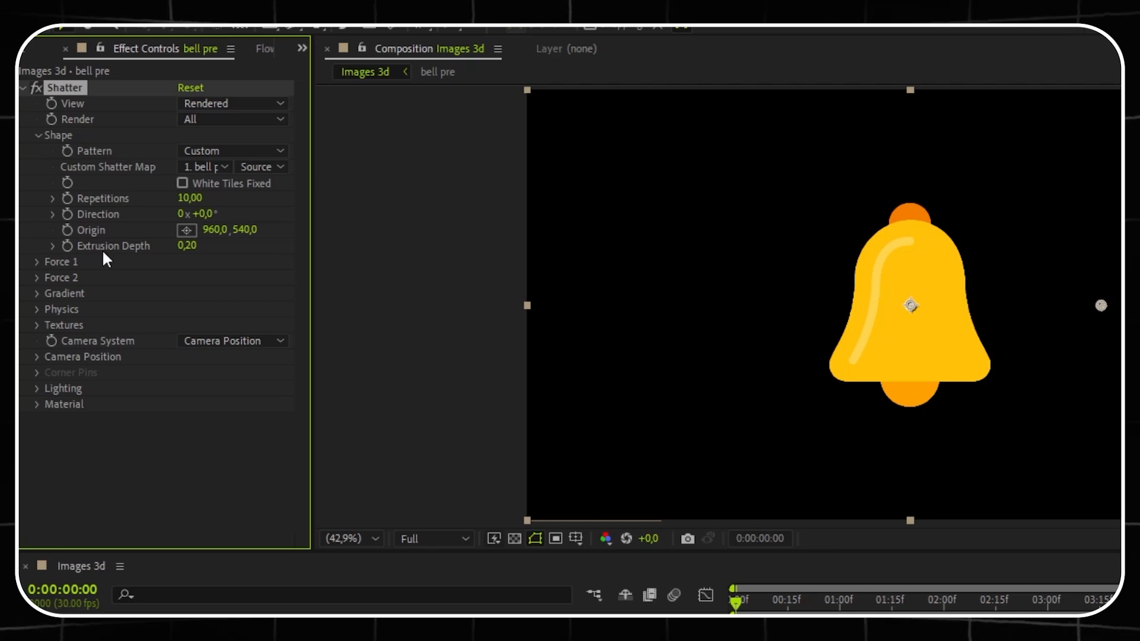
- Set the Shatter camera's Y Rotation to 35° and the Extrusion Depth to 0,7
{"action": "left_click", "coordinate": [35, 357]}
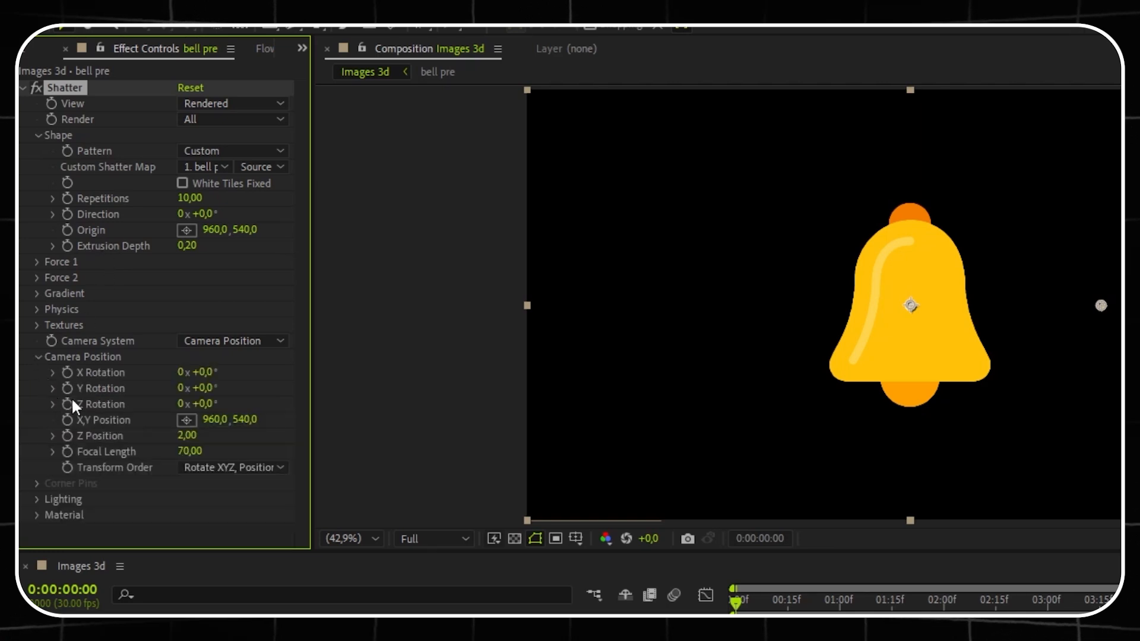
{"action": "left_click", "coordinate": [206, 387]}
{"action": "type", "text": "35"}
{"action": "key", "text": "Return"}
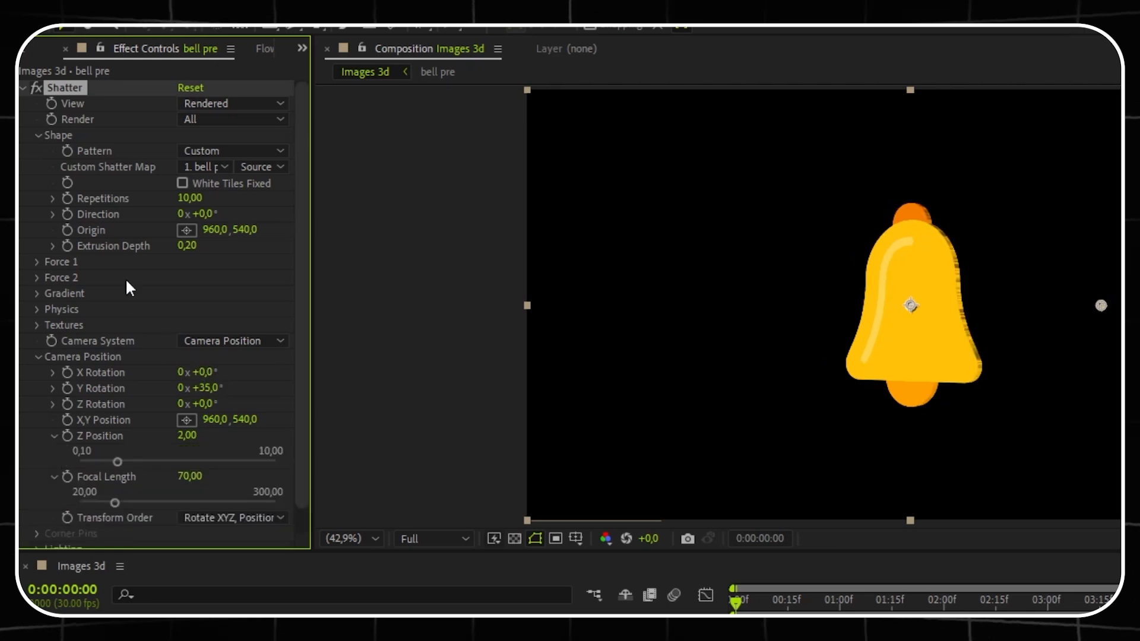
{"action": "left_click", "coordinate": [187, 245]}
{"action": "type", "text": "0,7"}
{"action": "key", "text": "Return"}
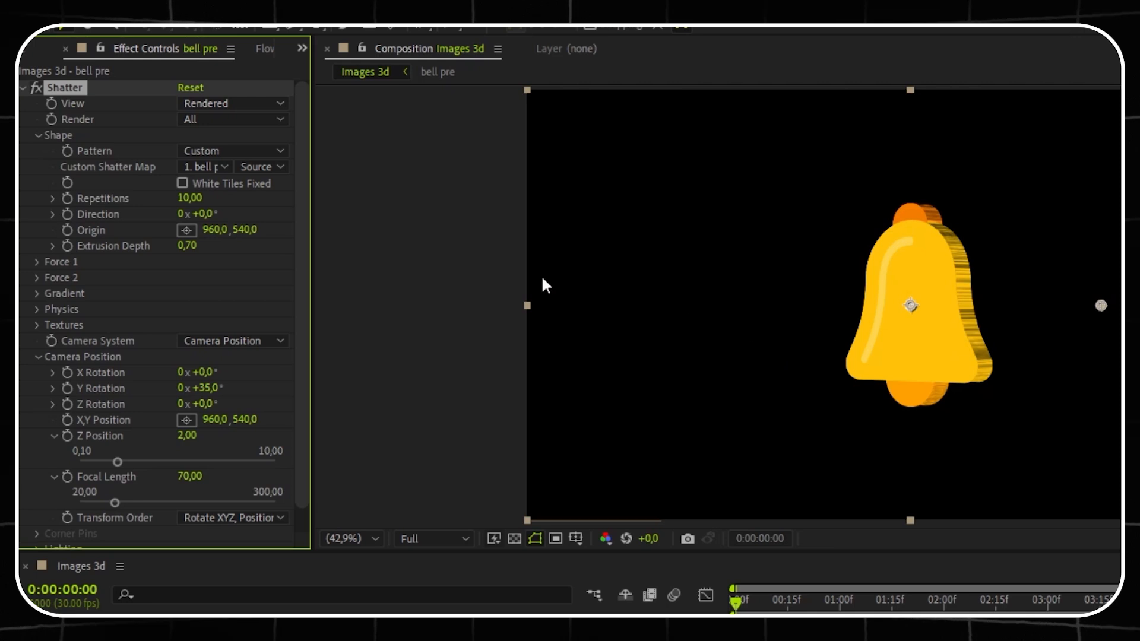
- Reveal Shatter's gradient settings and play back the composition to preview how the bell shatters
{"action": "left_click", "coordinate": [37, 293]}
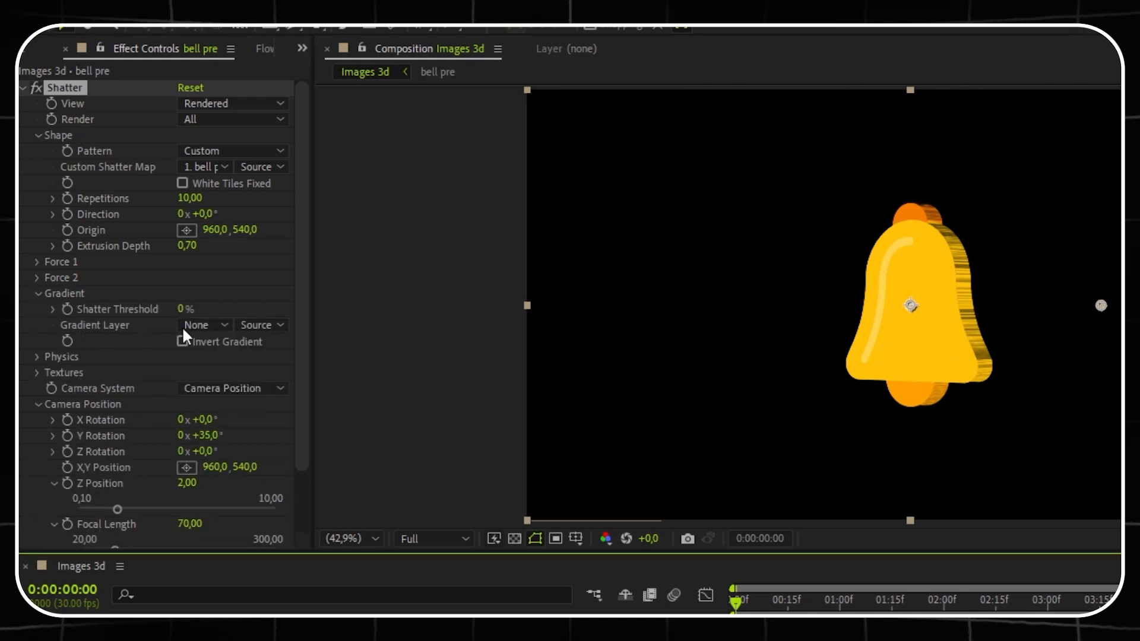
{"action": "left_click", "coordinate": [201, 326]}
{"action": "left_click", "coordinate": [163, 322]}
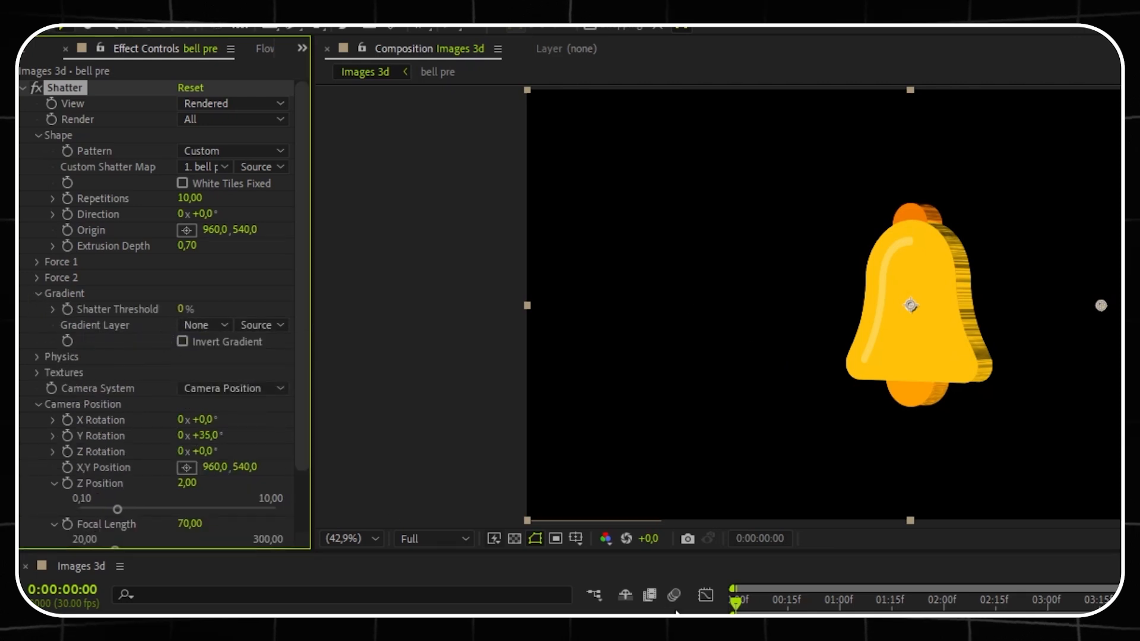
{"action": "key", "text": "space"}
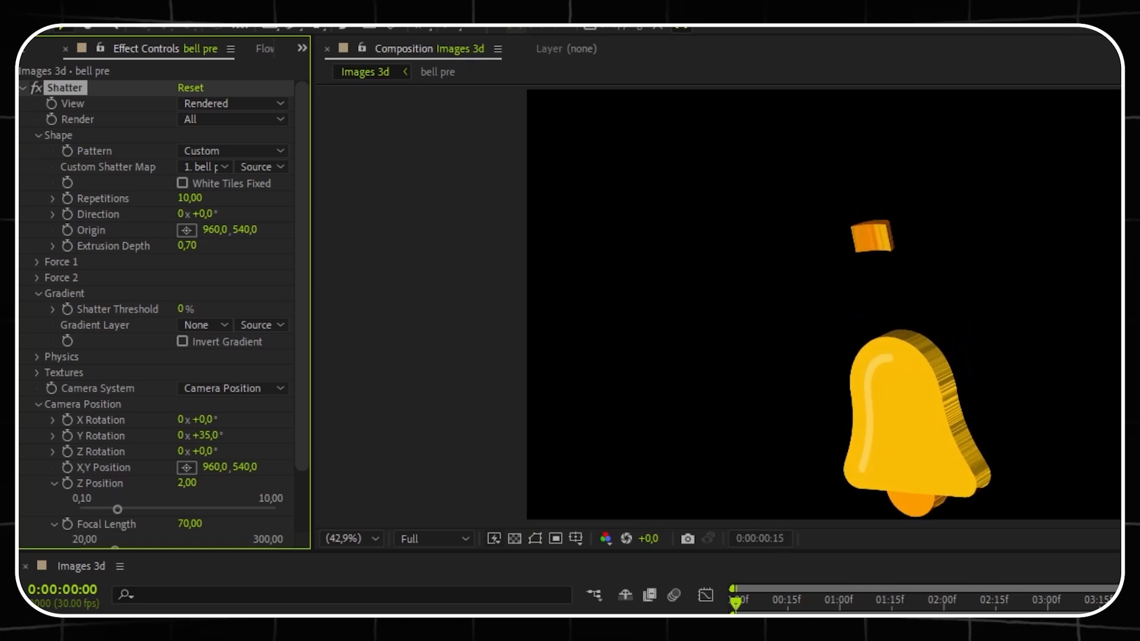
{"action": "key", "text": "space"}
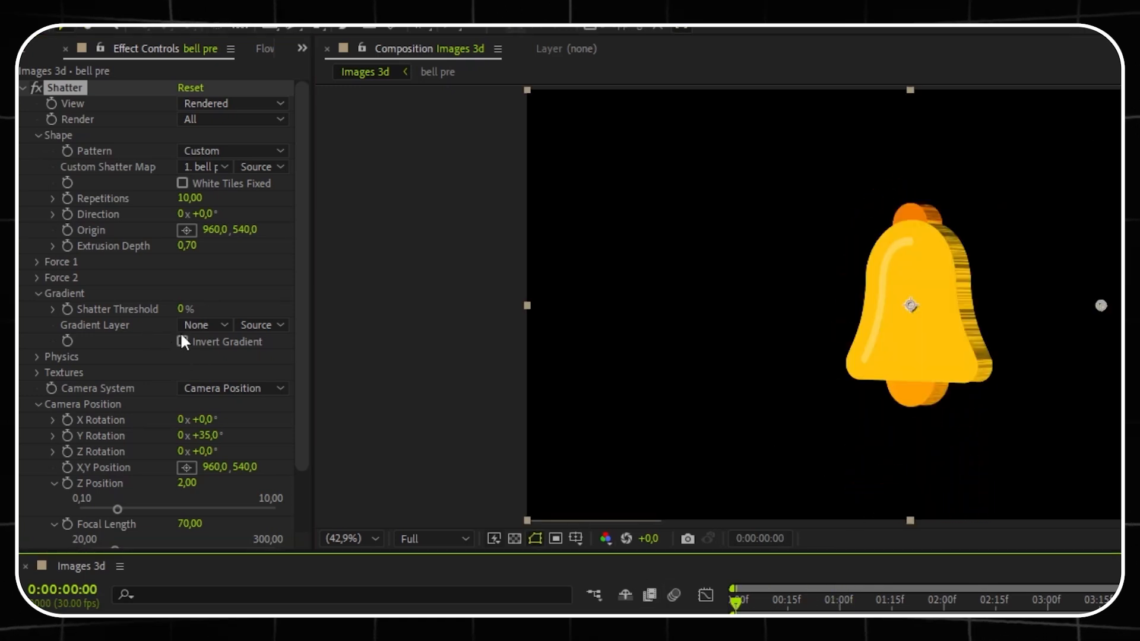
- Use the bell pre layer as the Shatter effect's gradient layer
{"action": "left_click", "coordinate": [201, 326]}
{"action": "left_click", "coordinate": [225, 372]}
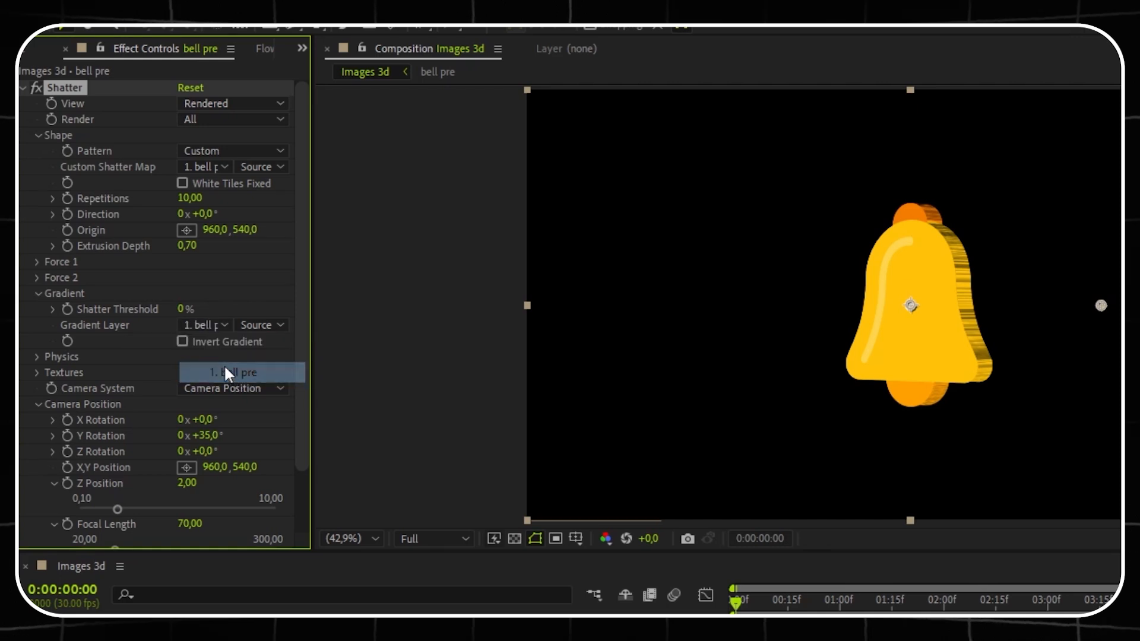
{"action": "left_click", "coordinate": [37, 292]}
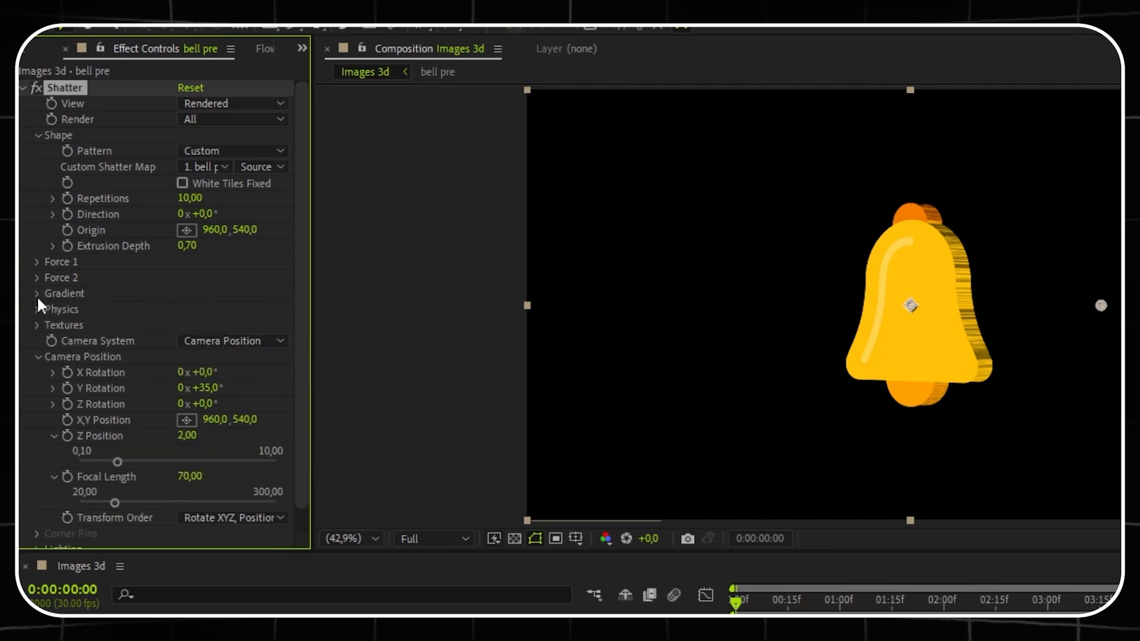
- Set the Side Mode of the Shatter textures to Color
{"action": "left_click", "coordinate": [36, 325]}
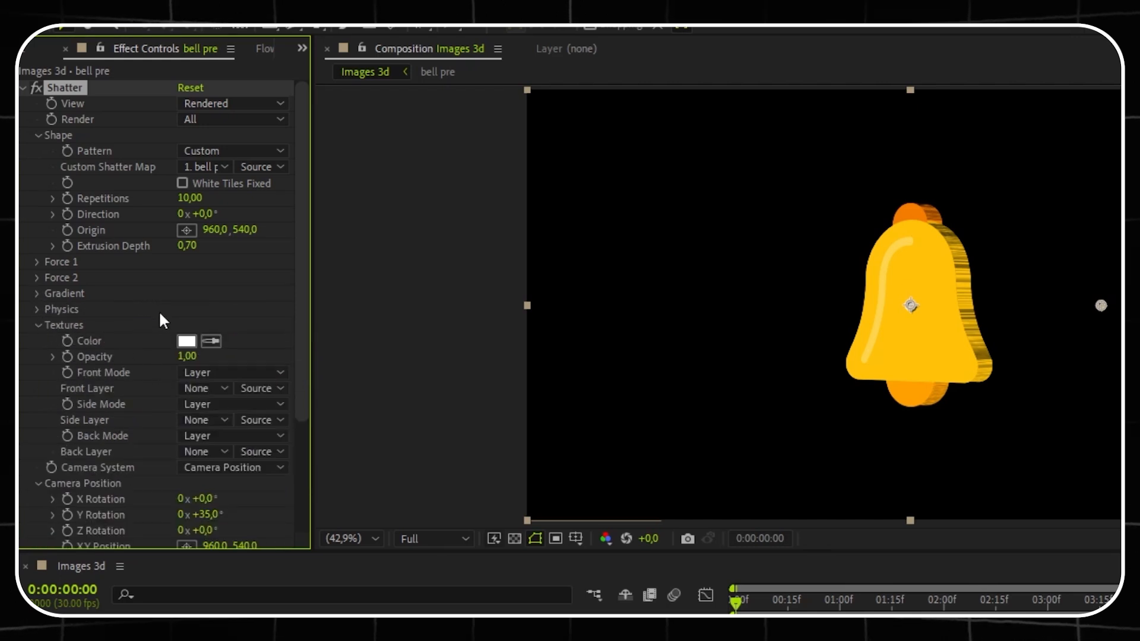
{"action": "scroll", "coordinate": [106, 362], "scroll_direction": "down", "scroll_amount": 2}
{"action": "left_click", "coordinate": [180, 364]}
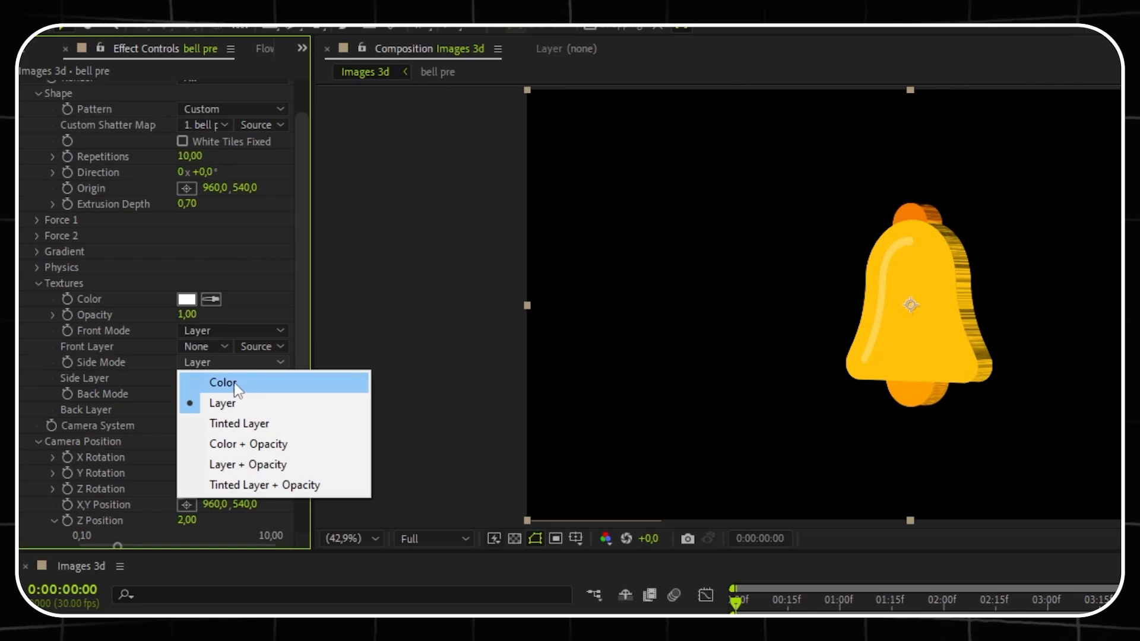
{"action": "left_click", "coordinate": [233, 381]}
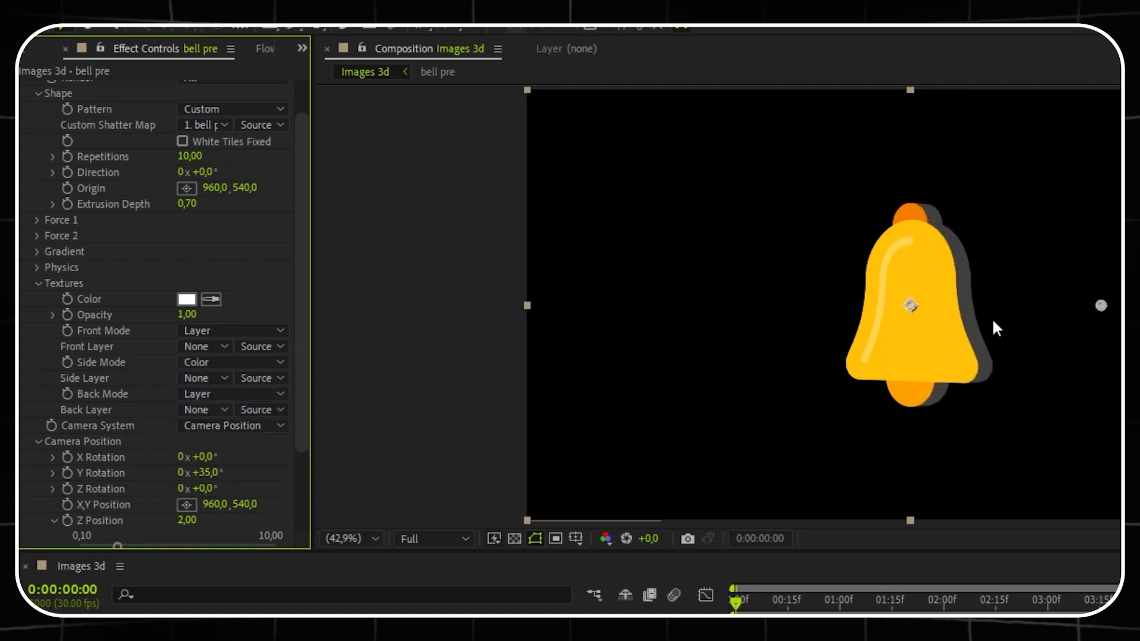
- Set the Shatter texture color to red
{"action": "left_click", "coordinate": [186, 298]}
{"action": "left_click", "coordinate": [439, 327]}
{"action": "left_click_drag", "start_coordinate": [439, 327], "coordinate": [457, 274]}
{"action": "left_click", "coordinate": [626, 281]}
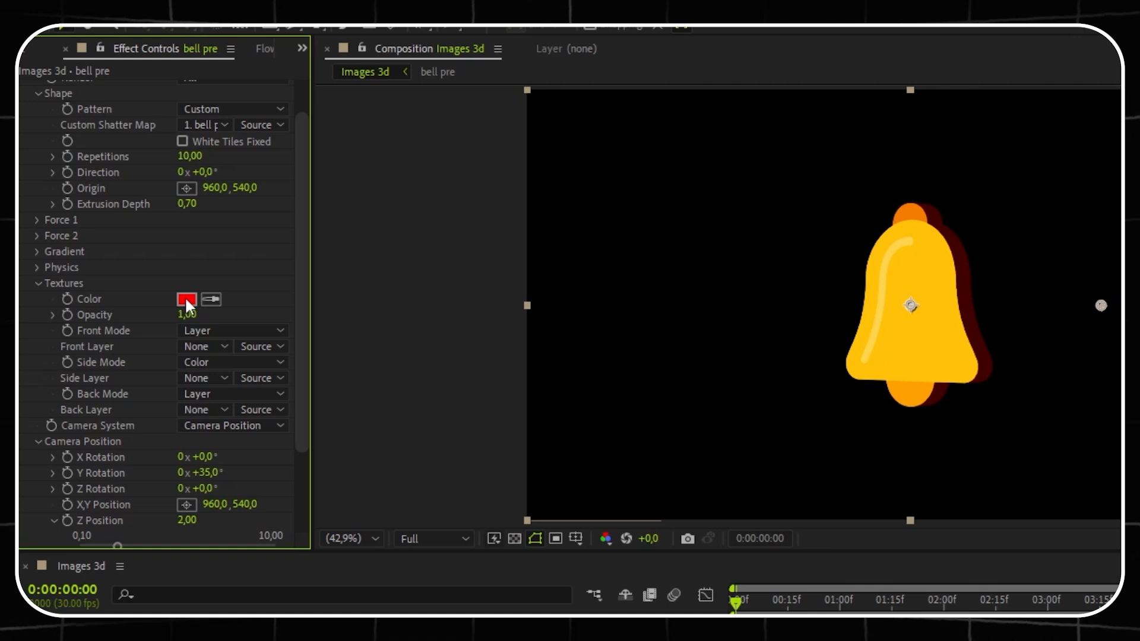
- Set the Shatter light type to First Comp Light and the Ambient Light to 1
{"action": "scroll", "coordinate": [165, 308], "scroll_direction": "down", "scroll_amount": 3}
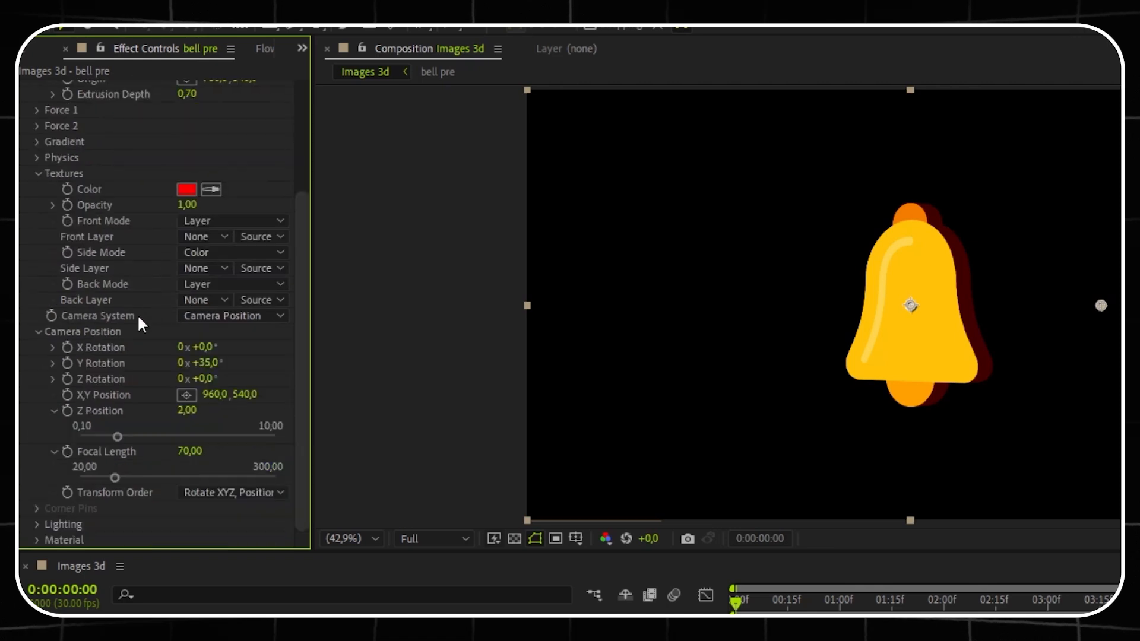
{"action": "left_click", "coordinate": [37, 523]}
{"action": "scroll", "coordinate": [51, 483], "scroll_direction": "down", "scroll_amount": 3}
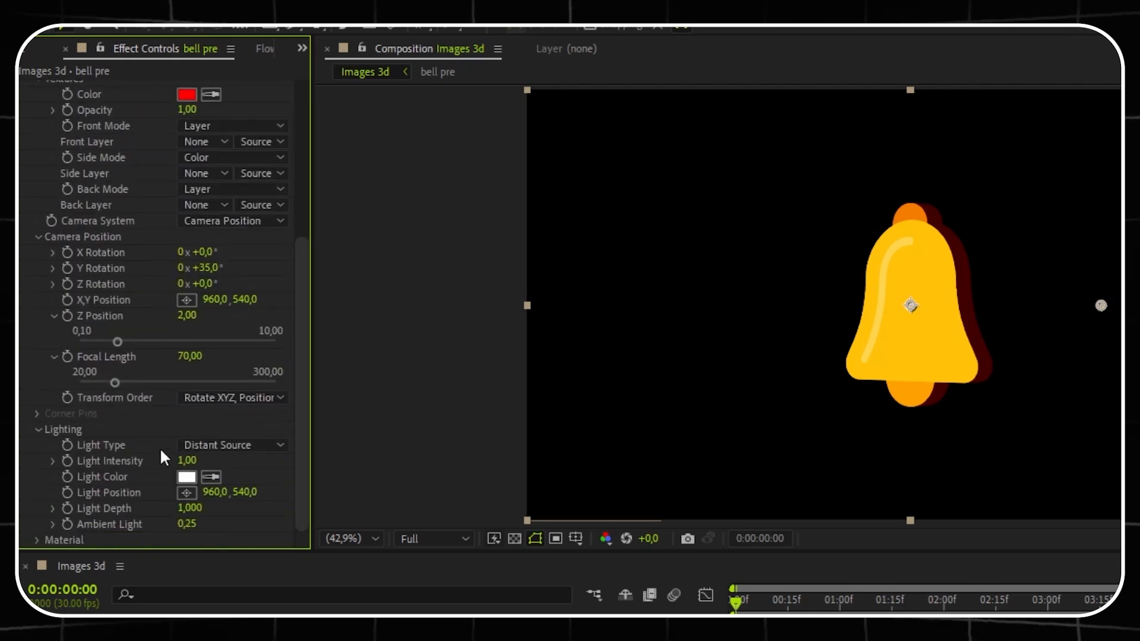
{"action": "left_click", "coordinate": [200, 447]}
{"action": "left_click", "coordinate": [240, 506]}
{"action": "scroll", "coordinate": [241, 506], "scroll_direction": "down", "scroll_amount": 3}
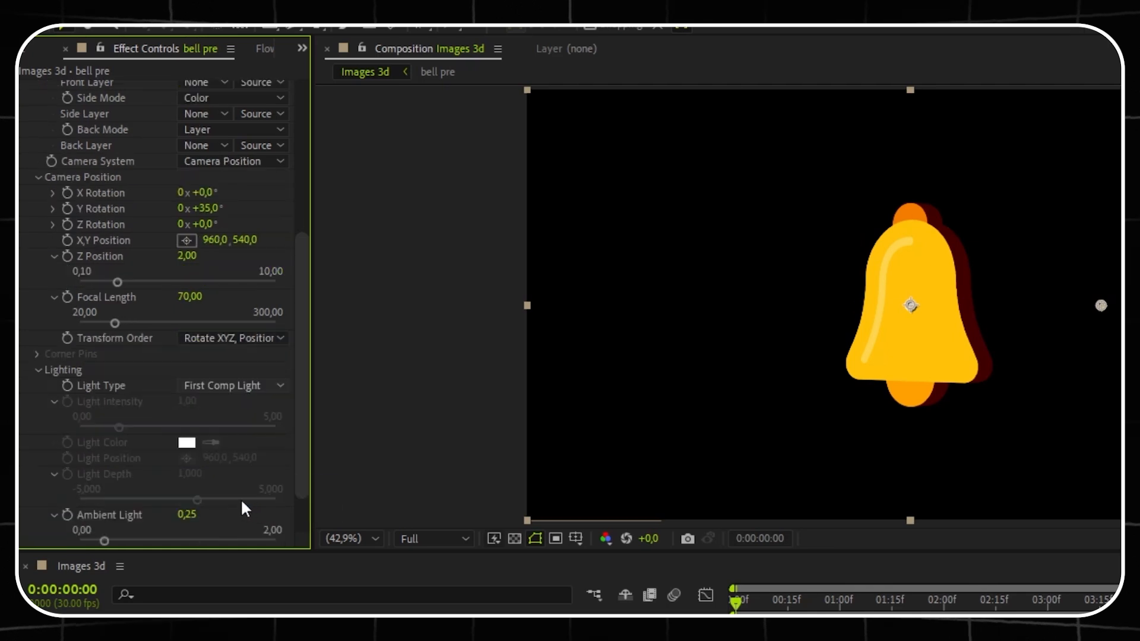
{"action": "left_click", "coordinate": [184, 502]}
{"action": "type", "text": "1"}
{"action": "key", "text": "Return"}
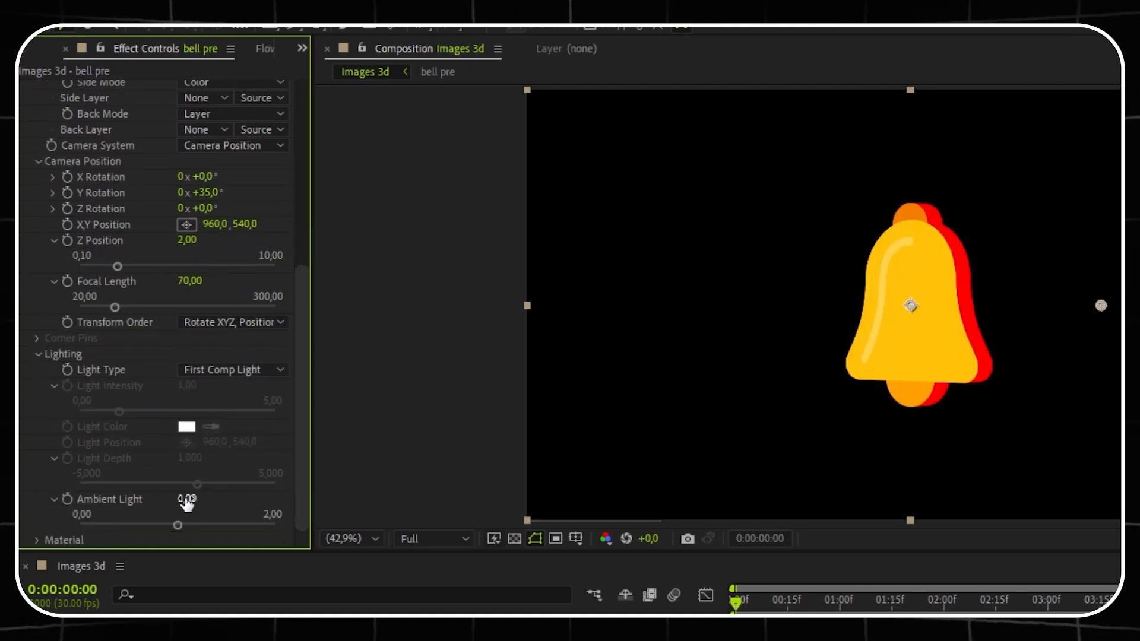
- Sample the orange of the bell's top knob as the Shatter texture color
{"action": "scroll", "coordinate": [151, 437], "scroll_direction": "up", "scroll_amount": 4}
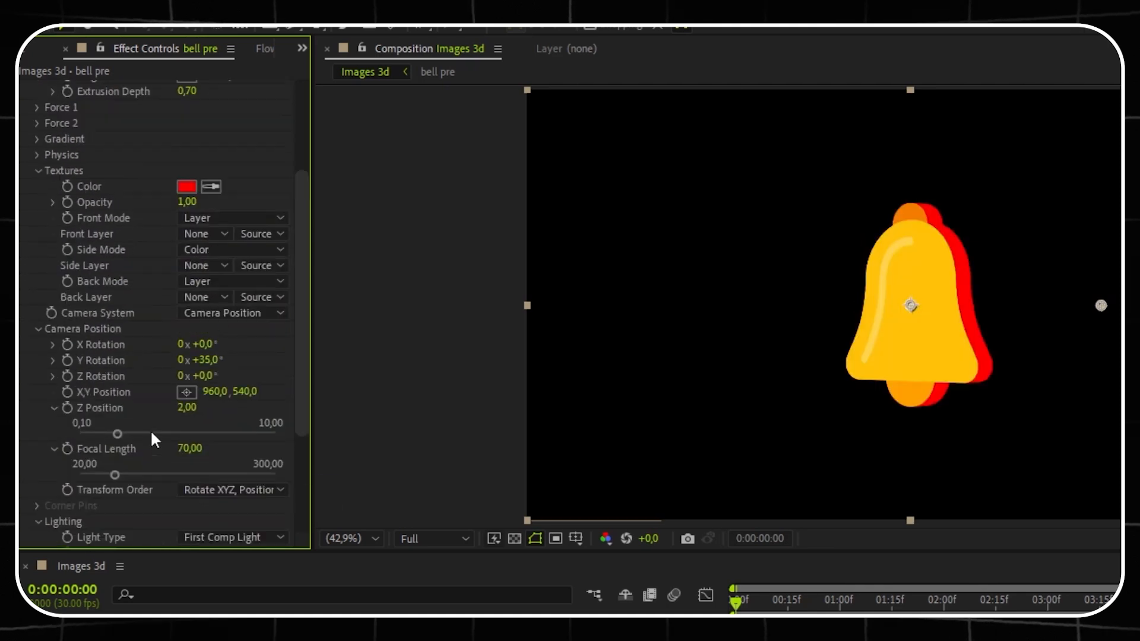
{"action": "left_click", "coordinate": [211, 186]}
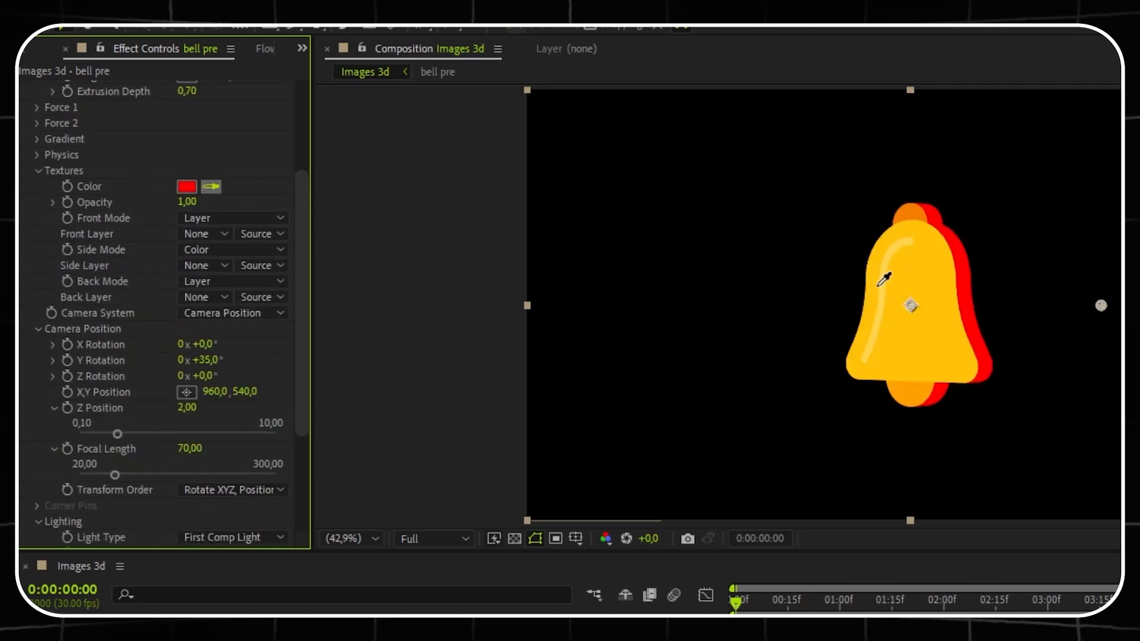
{"action": "left_click", "coordinate": [909, 211]}
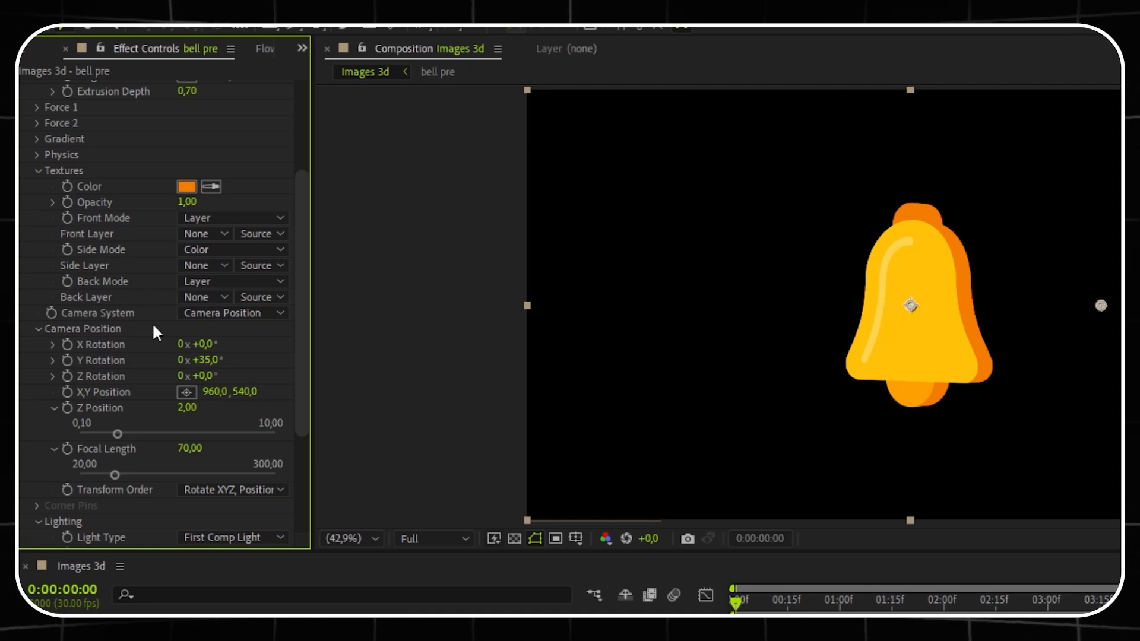
{"action": "left_click", "coordinate": [212, 280]}
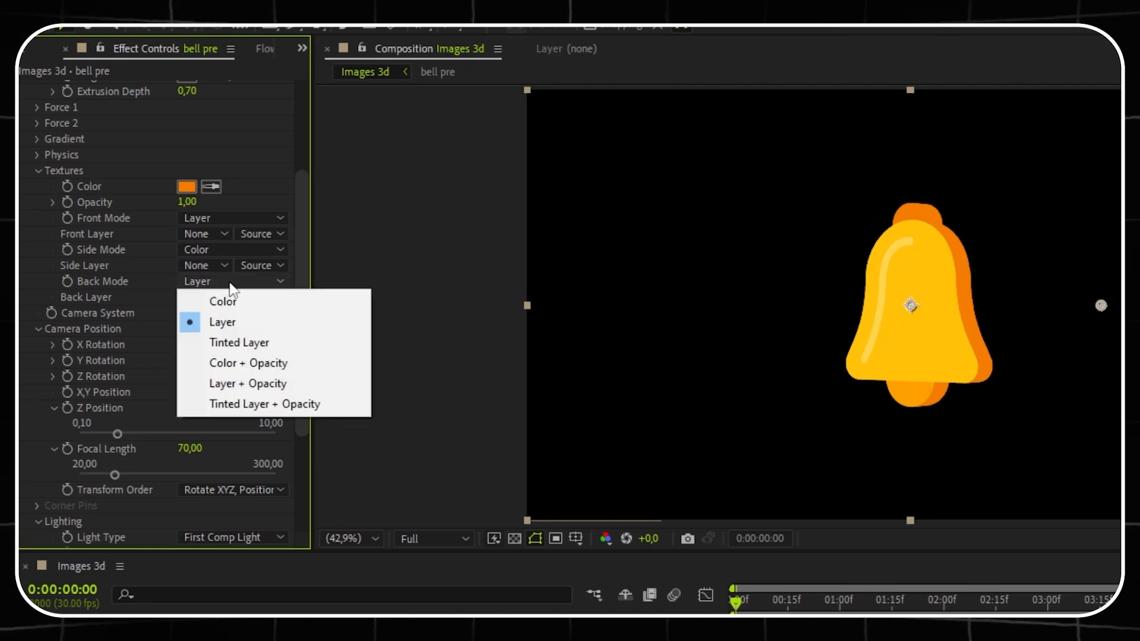
{"action": "left_click", "coordinate": [148, 282]}
{"action": "left_click", "coordinate": [200, 296]}
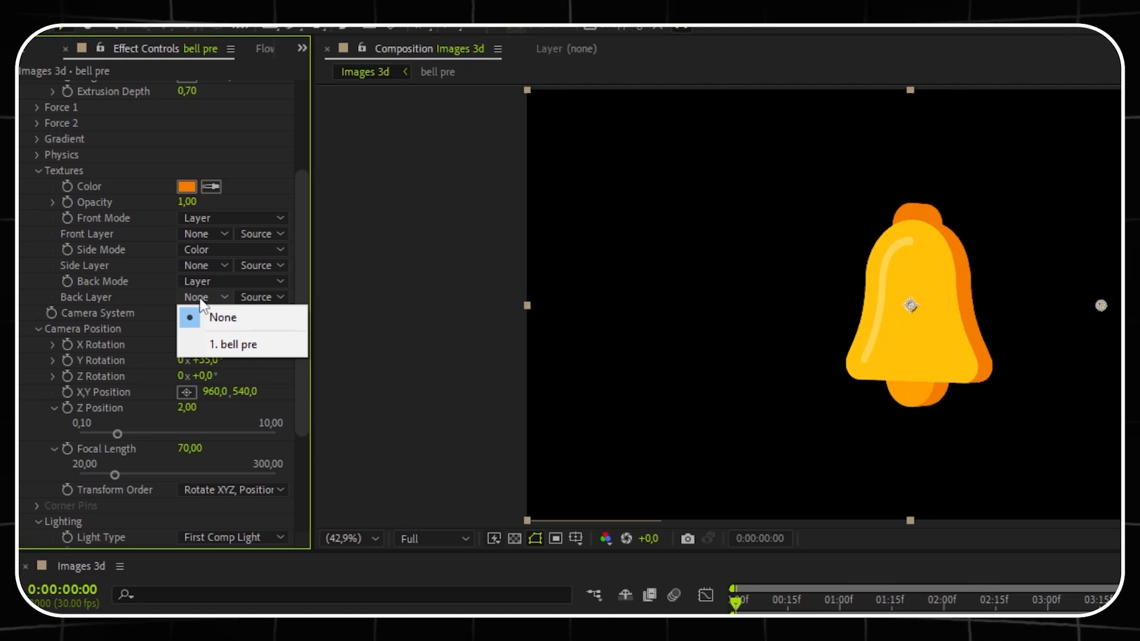
{"action": "left_click", "coordinate": [202, 304]}
{"action": "scroll", "coordinate": [159, 224], "scroll_direction": "down", "scroll_amount": 2}
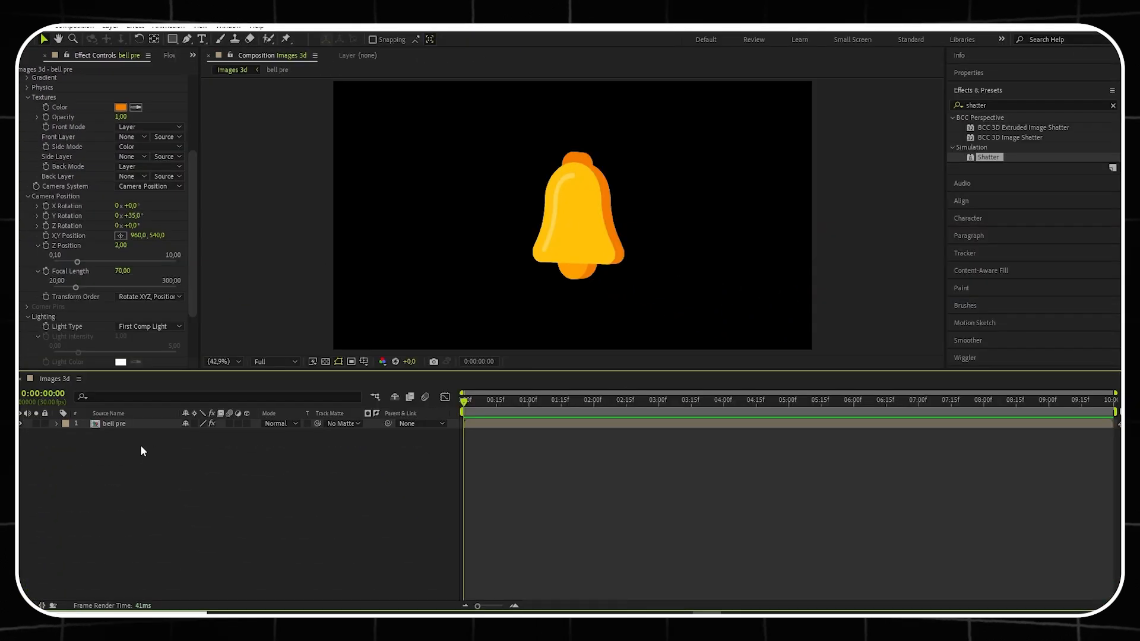
- Create a white 1920 × 1080 px solid layer in the Images 3d composition
{"action": "right_click", "coordinate": [152, 443]}
{"action": "mouse_move", "coordinate": [194, 453]}
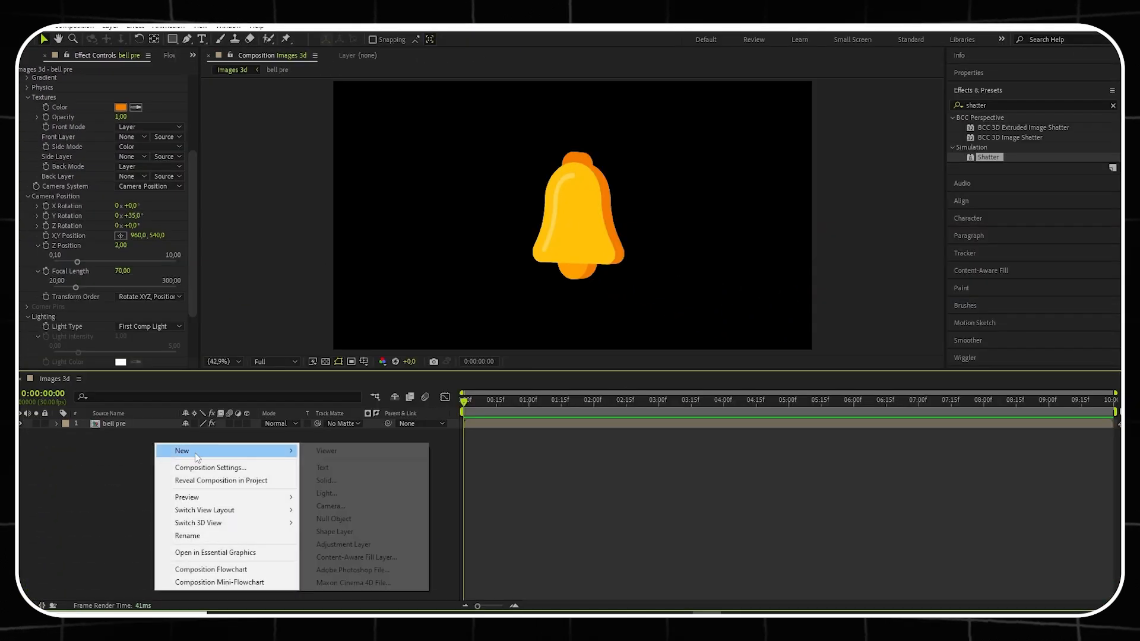
{"action": "left_click", "coordinate": [327, 480]}
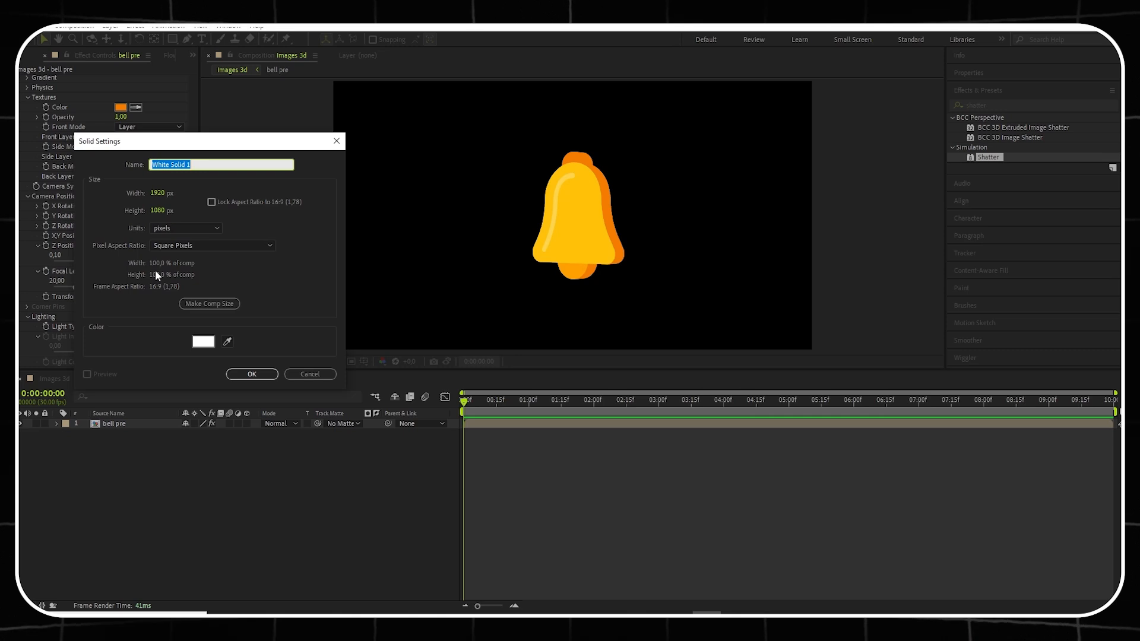
{"action": "left_click", "coordinate": [252, 374]}
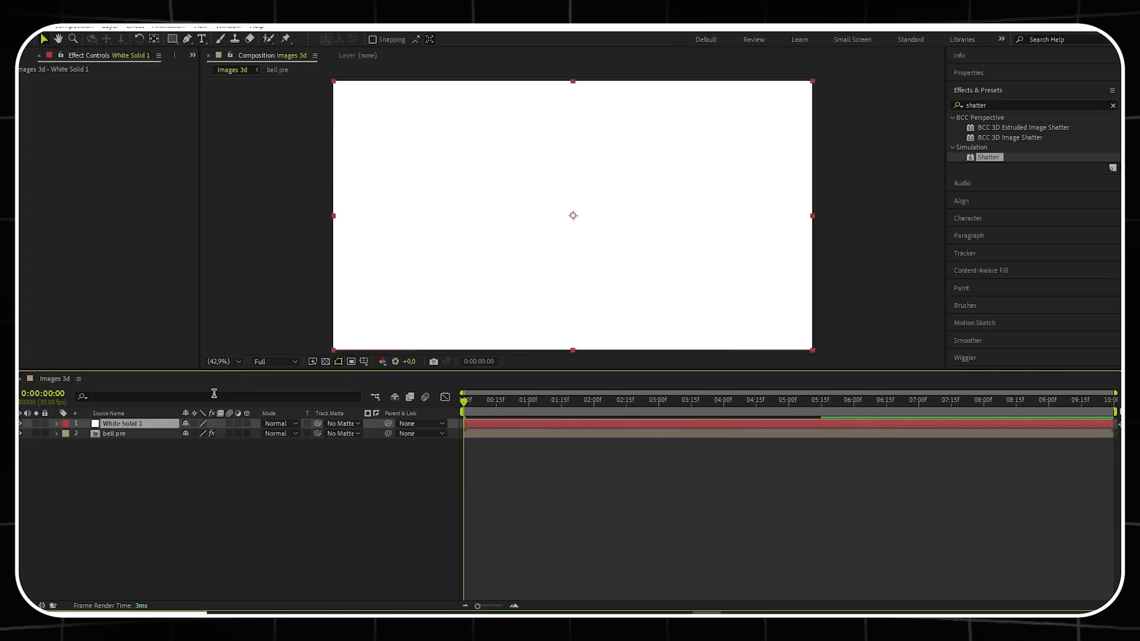
- Find the Gradient Ramp effect and apply it to the white solid
{"action": "left_click", "coordinate": [1109, 105]}
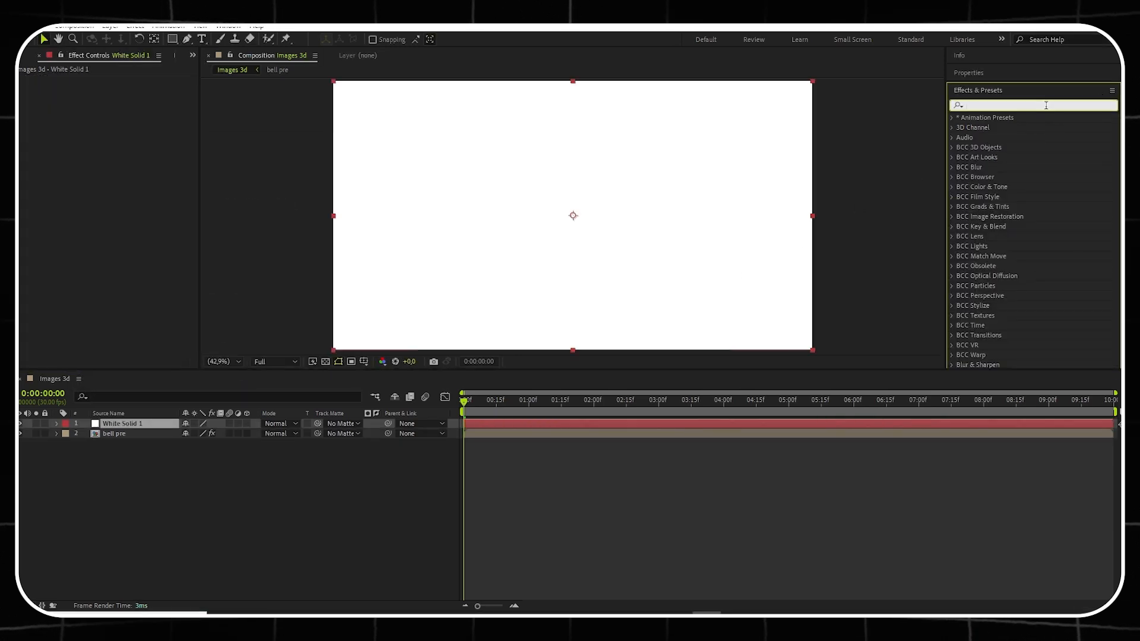
{"action": "type", "text": "gradient r"}
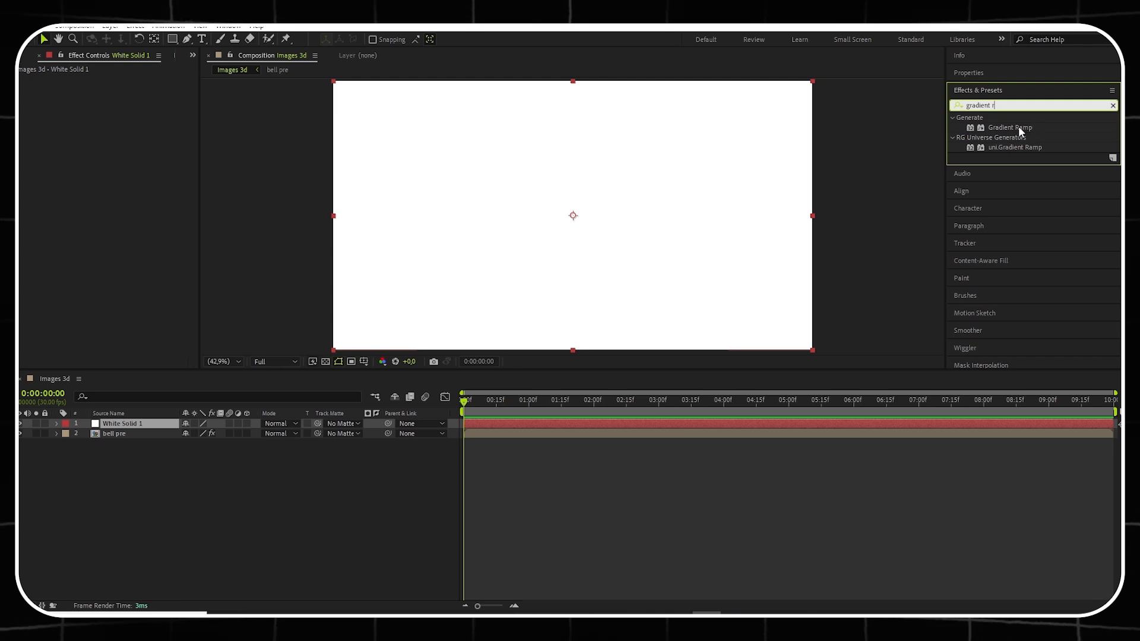
{"action": "double_click", "coordinate": [1012, 127]}
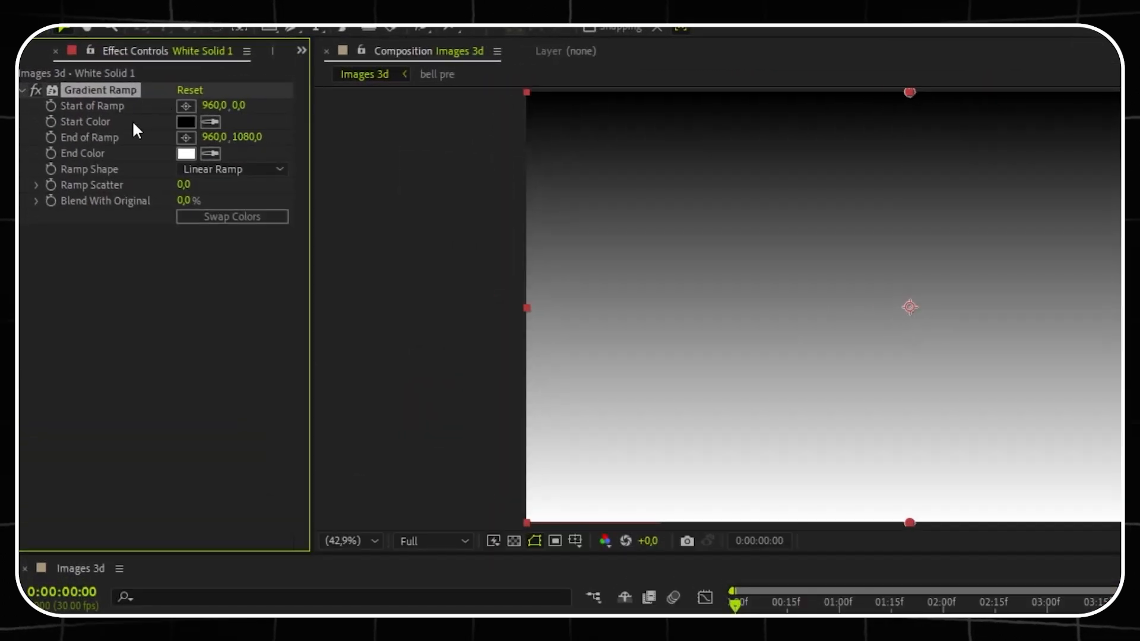
- Set the Gradient Ramp's start color to a dark orange-brown
{"action": "left_click", "coordinate": [185, 122]}
{"action": "left_click_drag", "start_coordinate": [486, 493], "coordinate": [484, 493]}
{"action": "left_click_drag", "start_coordinate": [451, 422], "coordinate": [504, 380]}
{"action": "left_click", "coordinate": [625, 282]}
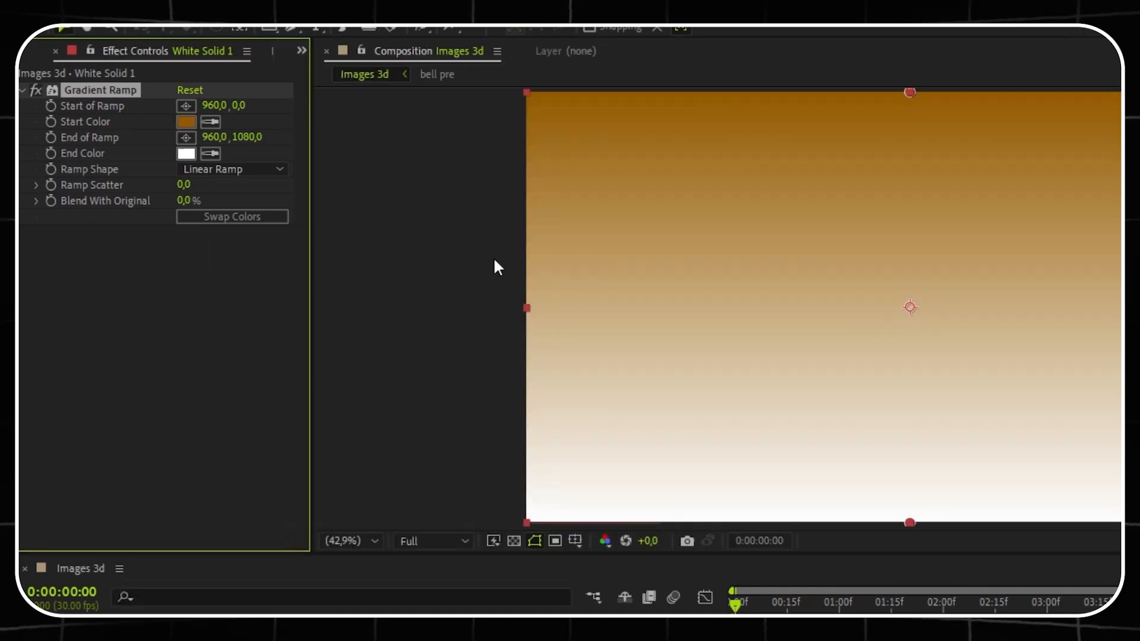
- Set the Gradient Ramp's end color to the golden yellow E2AF00
{"action": "left_click", "coordinate": [186, 154]}
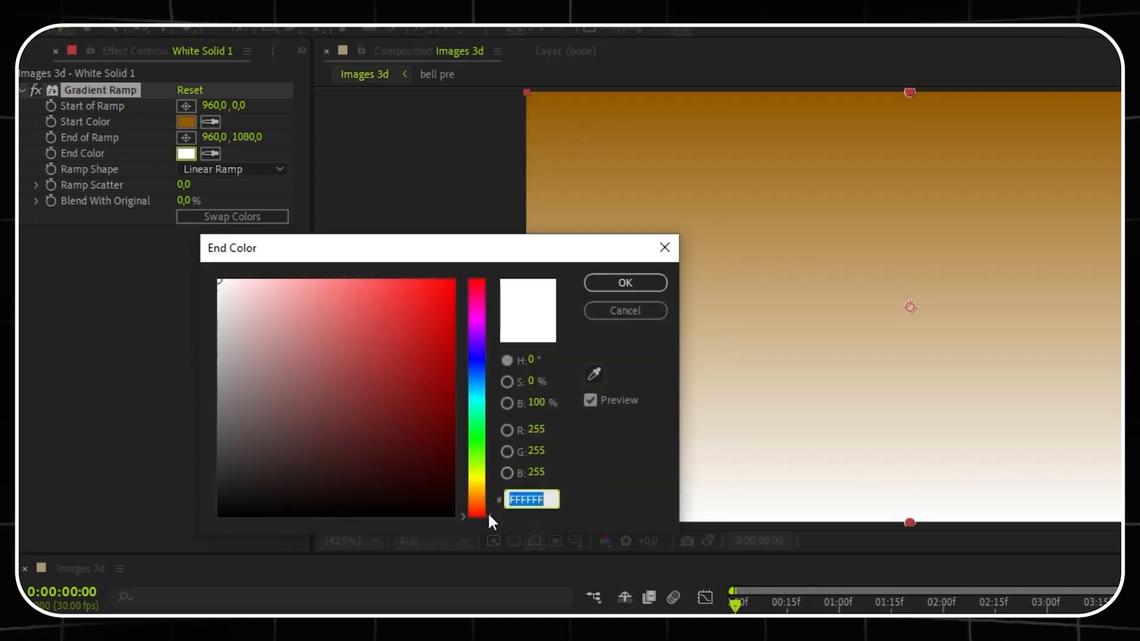
{"action": "left_click_drag", "start_coordinate": [489, 521], "coordinate": [485, 482]}
{"action": "left_click_drag", "start_coordinate": [461, 331], "coordinate": [533, 305]}
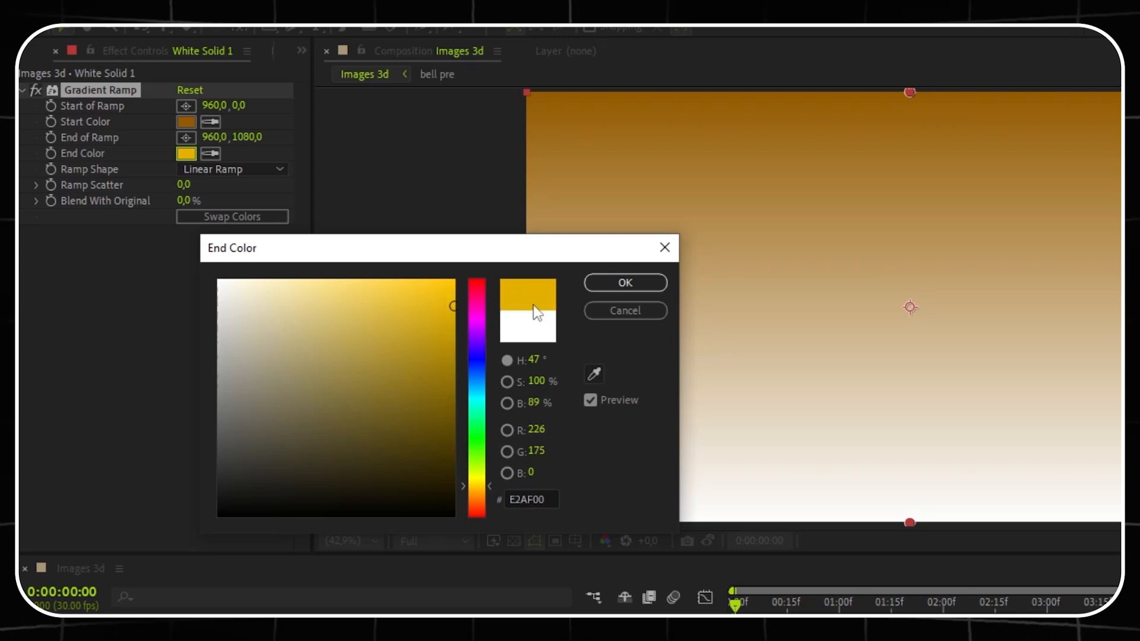
{"action": "left_click", "coordinate": [626, 283]}
- Move the ramp's start to about (960, -48) and its end to about (968, 1300), and hide the solid layer
{"action": "key", "text": "comma"}
{"action": "key", "text": "comma"}
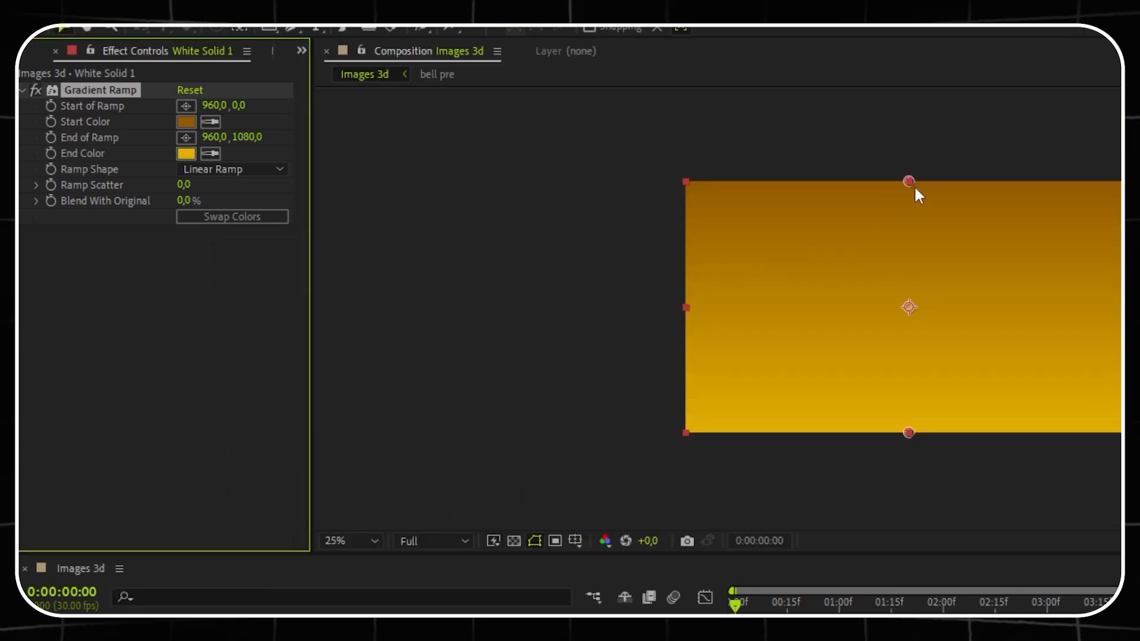
{"action": "mouse_move", "coordinate": [909, 181]}
{"action": "left_mouse_down"}
{"action": "mouse_move", "coordinate": [913, 160]}
{"action": "mouse_move", "coordinate": [915, 199]}
{"action": "left_mouse_up"}
{"action": "left_click_drag", "start_coordinate": [910, 444], "coordinate": [911, 482]}
{"action": "left_click_drag", "start_coordinate": [913, 203], "coordinate": [908, 166]}
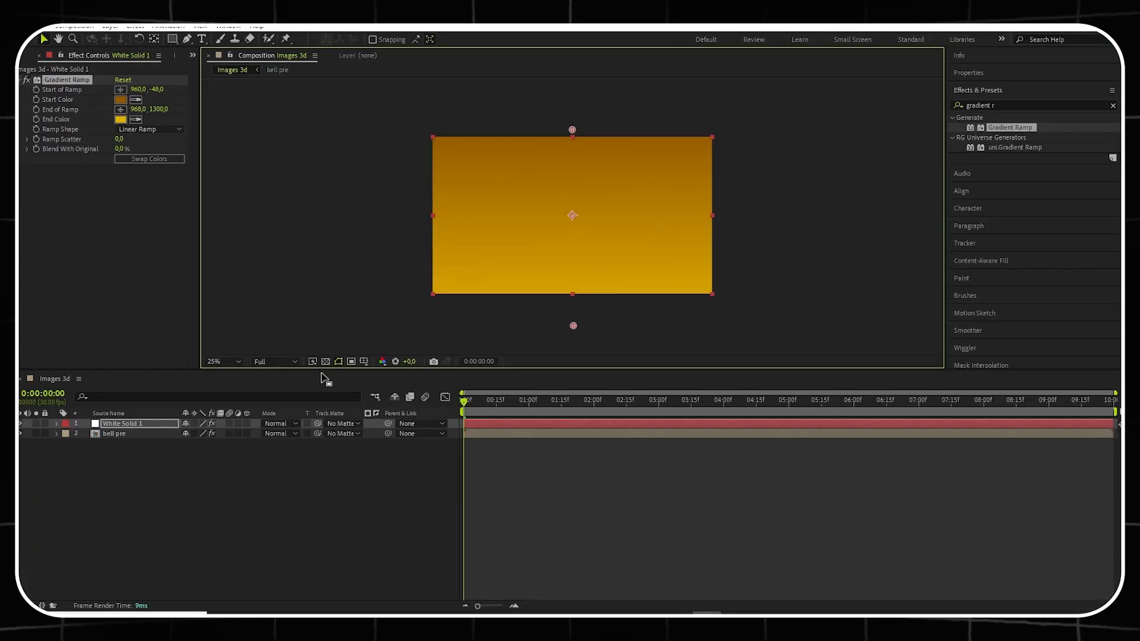
{"action": "left_click", "coordinate": [20, 423]}
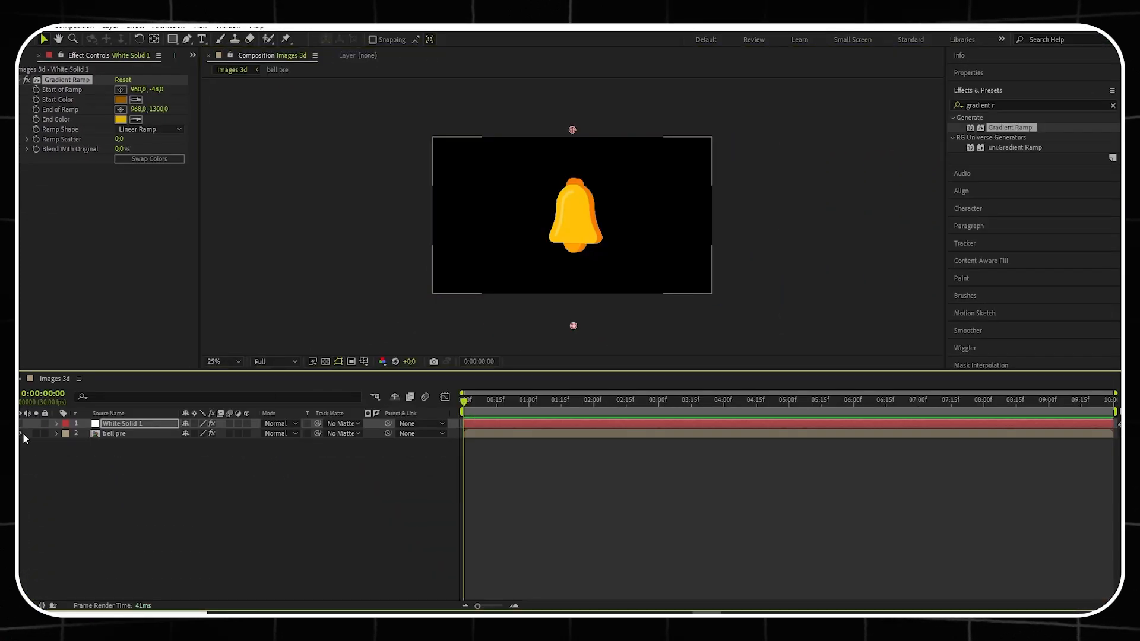
- Set the bell's Shatter Side Mode to Layer, using White Solid 1 with Effects & Masks as the side layer
{"action": "left_click", "coordinate": [144, 433]}
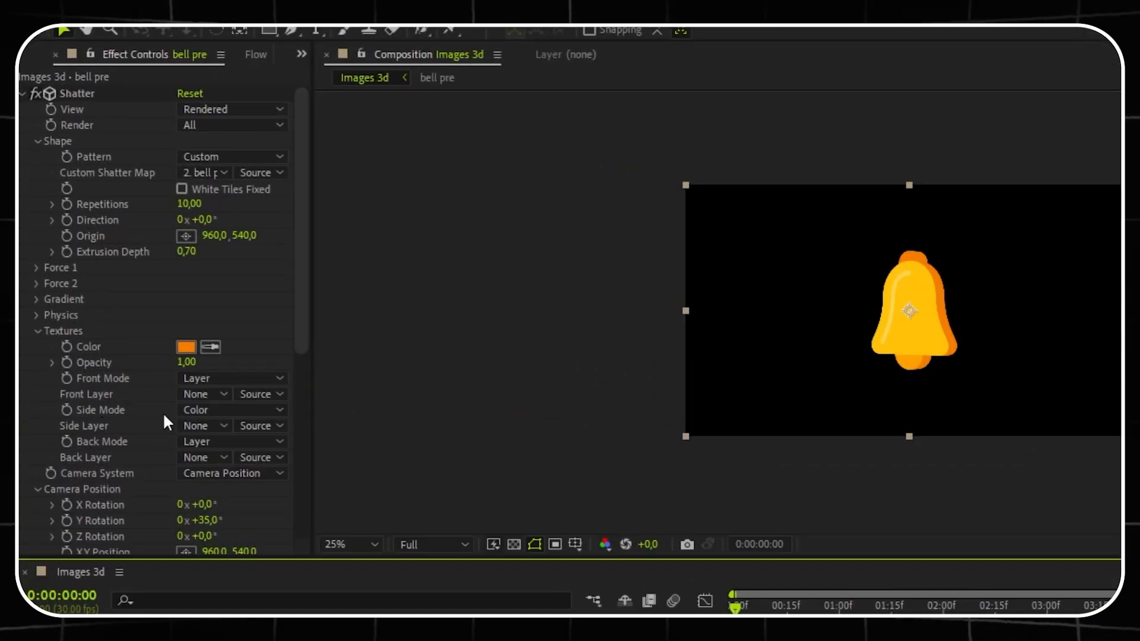
{"action": "left_click", "coordinate": [193, 409]}
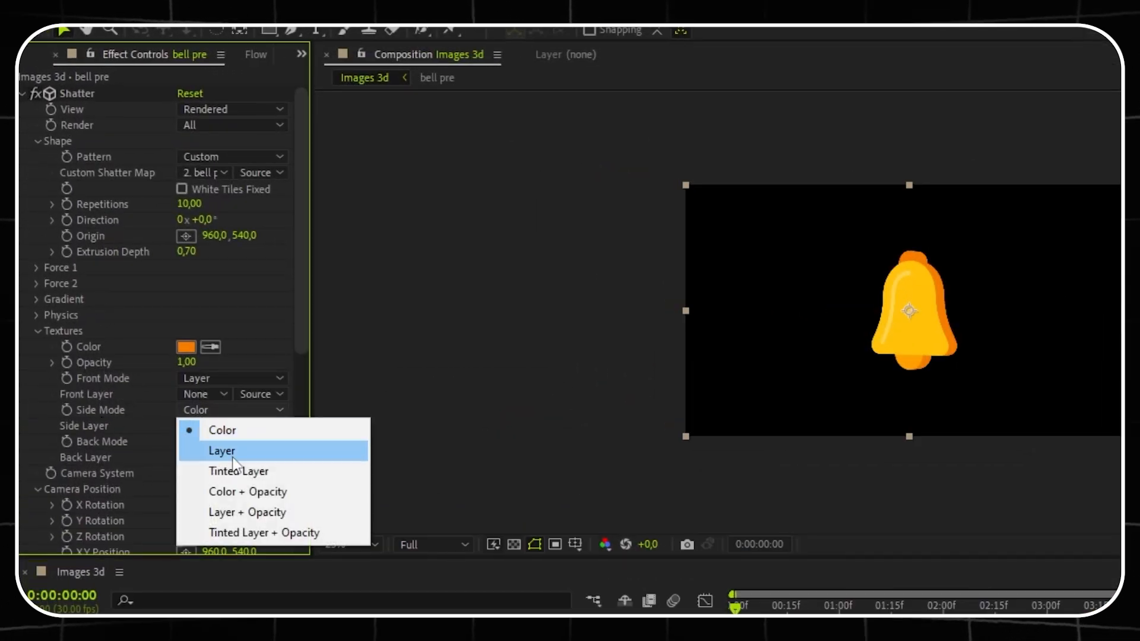
{"action": "left_click", "coordinate": [214, 452]}
{"action": "left_click", "coordinate": [199, 425]}
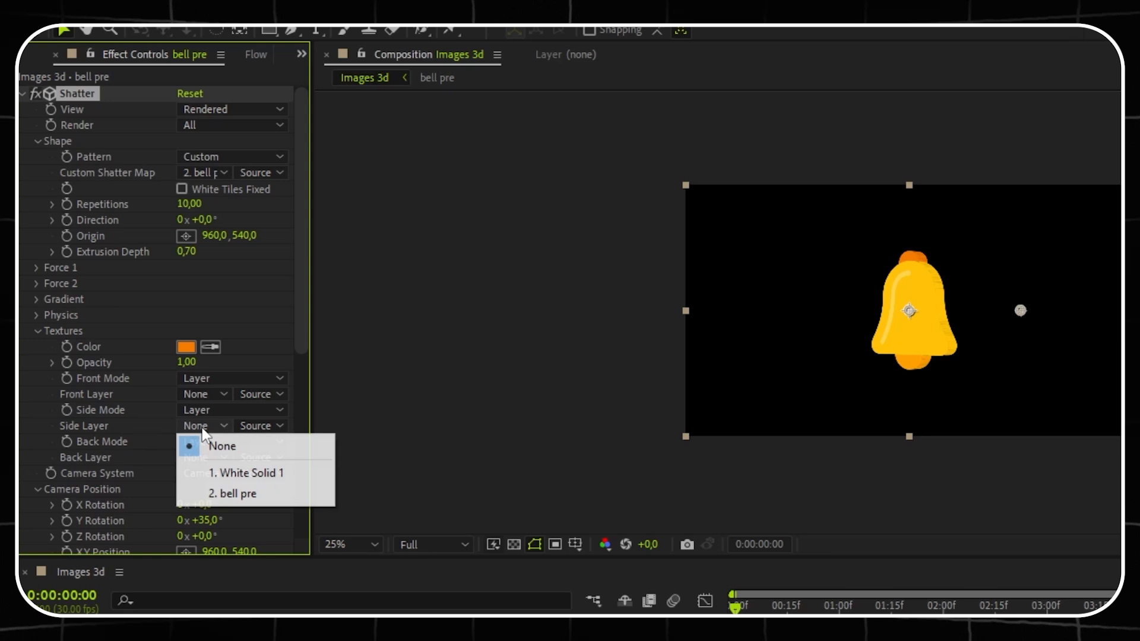
{"action": "left_click", "coordinate": [235, 472]}
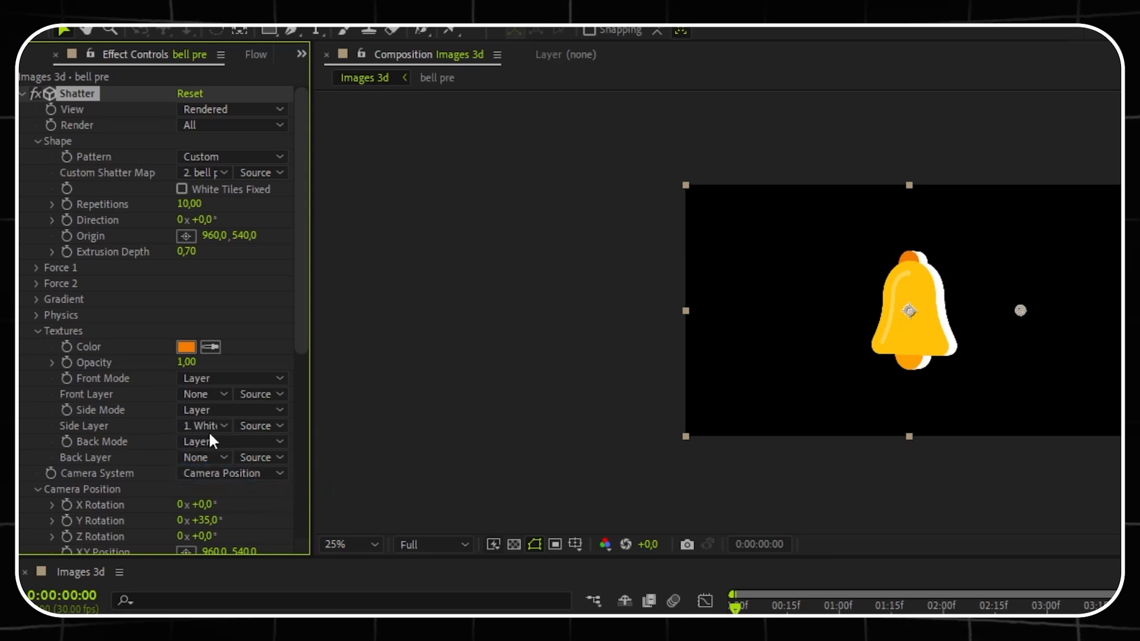
{"action": "left_click", "coordinate": [265, 425]}
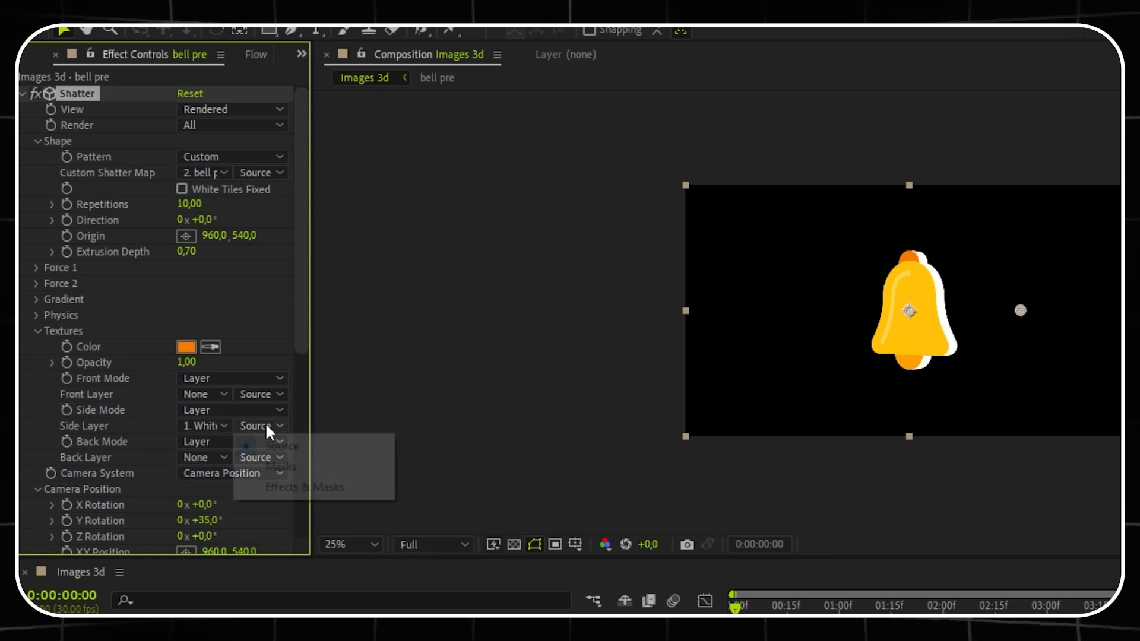
{"action": "left_click", "coordinate": [281, 487]}
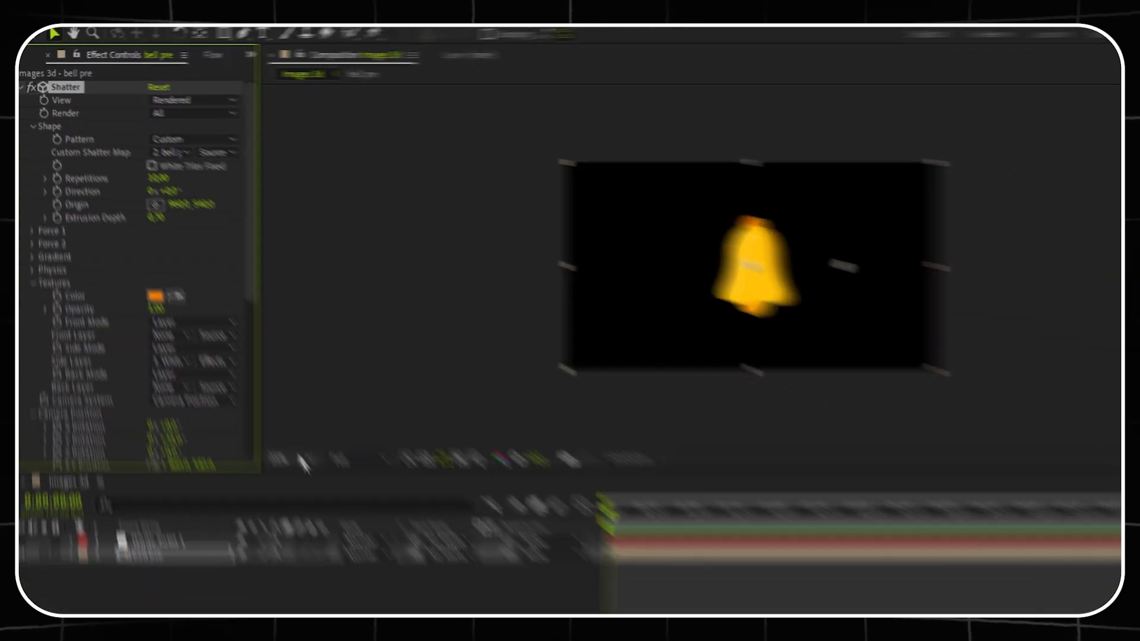
- Keyframe the Shatter camera's Y Rotation at 0° at the start of the composition
{"action": "left_click", "coordinate": [350, 544]}
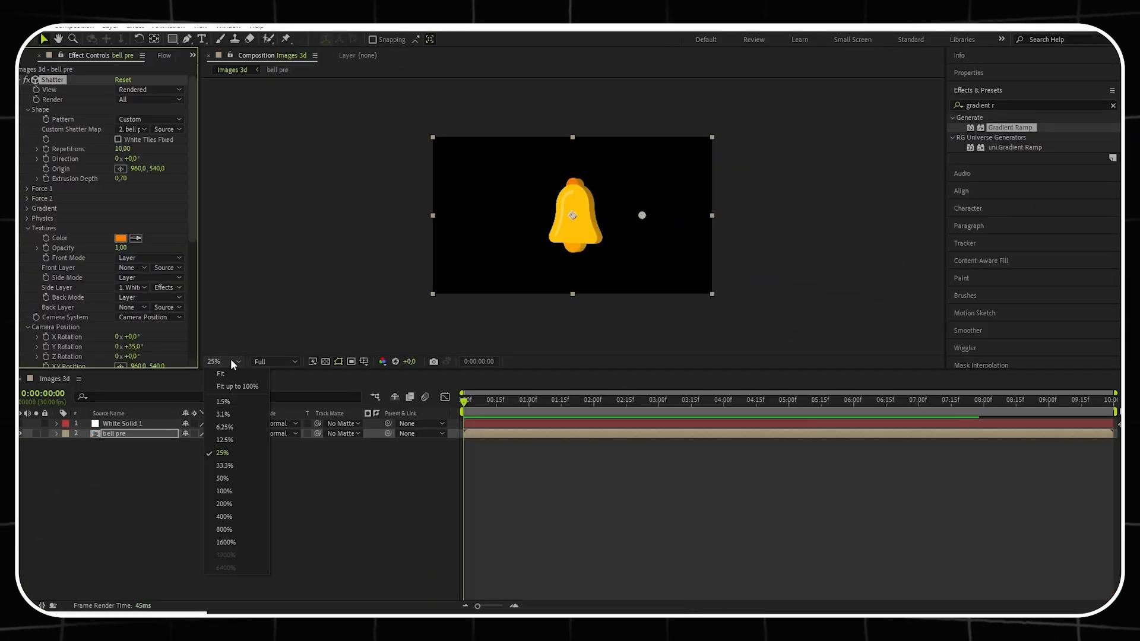
{"action": "left_click", "coordinate": [236, 386]}
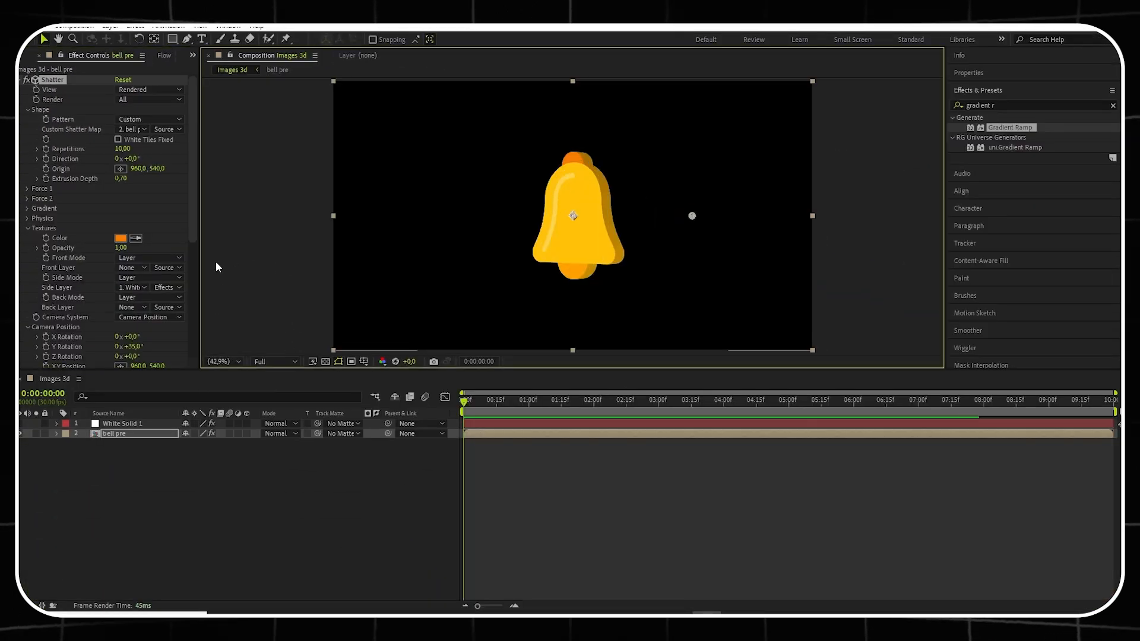
{"action": "scroll", "coordinate": [198, 267], "scroll_direction": "down", "scroll_amount": 5}
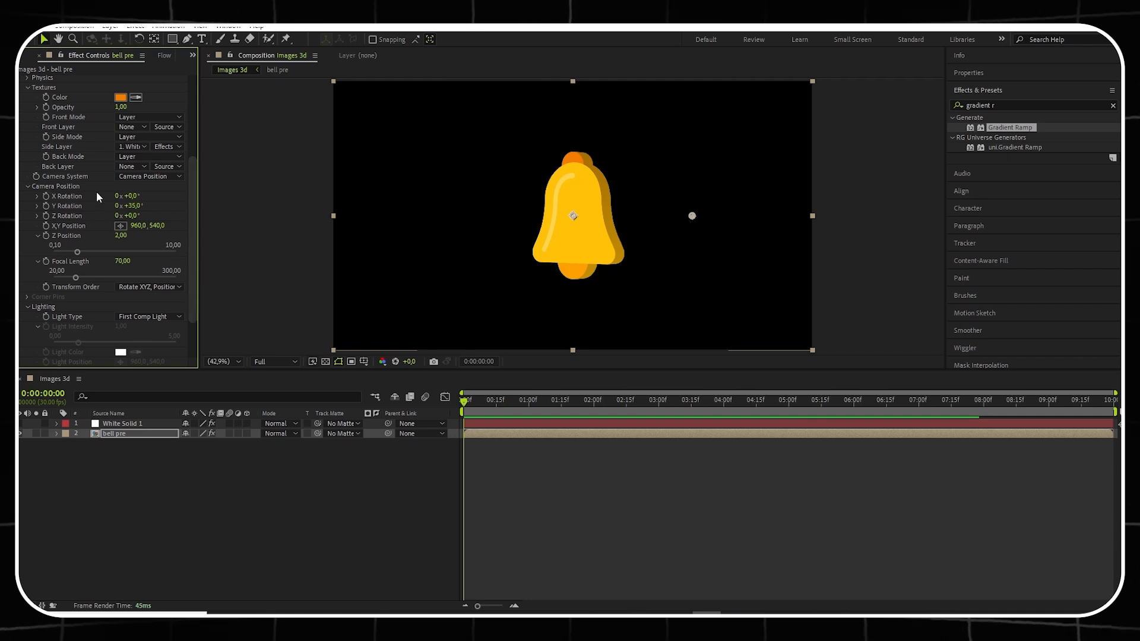
{"action": "left_click_drag", "start_coordinate": [465, 405], "coordinate": [459, 405]}
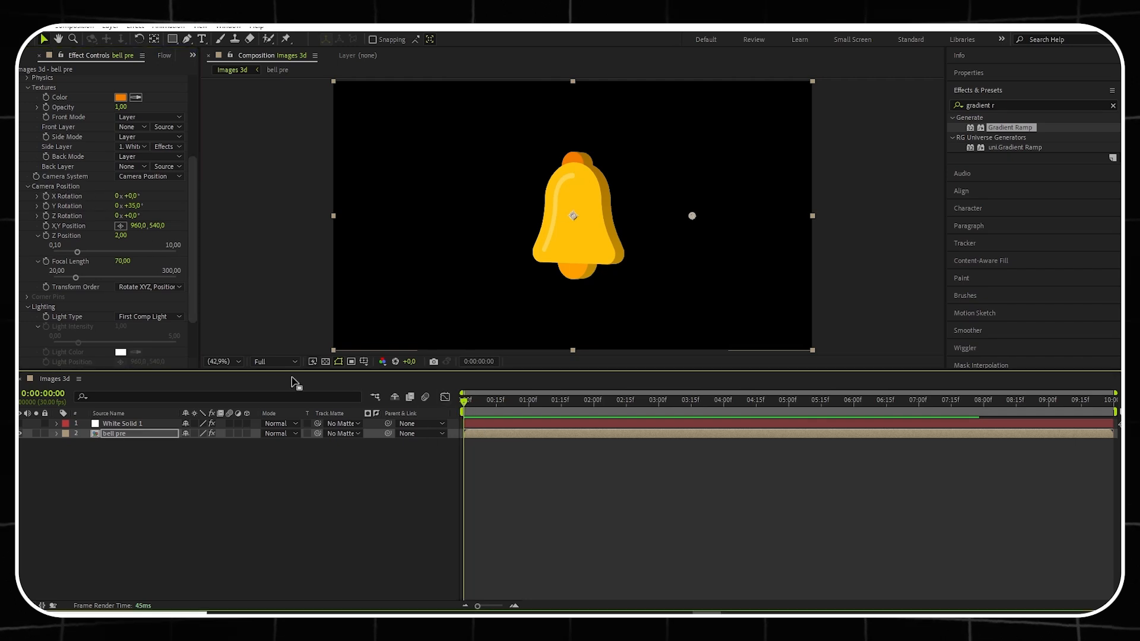
{"action": "left_click", "coordinate": [44, 205]}
{"action": "left_click", "coordinate": [130, 205]}
{"action": "type", "text": "0"}
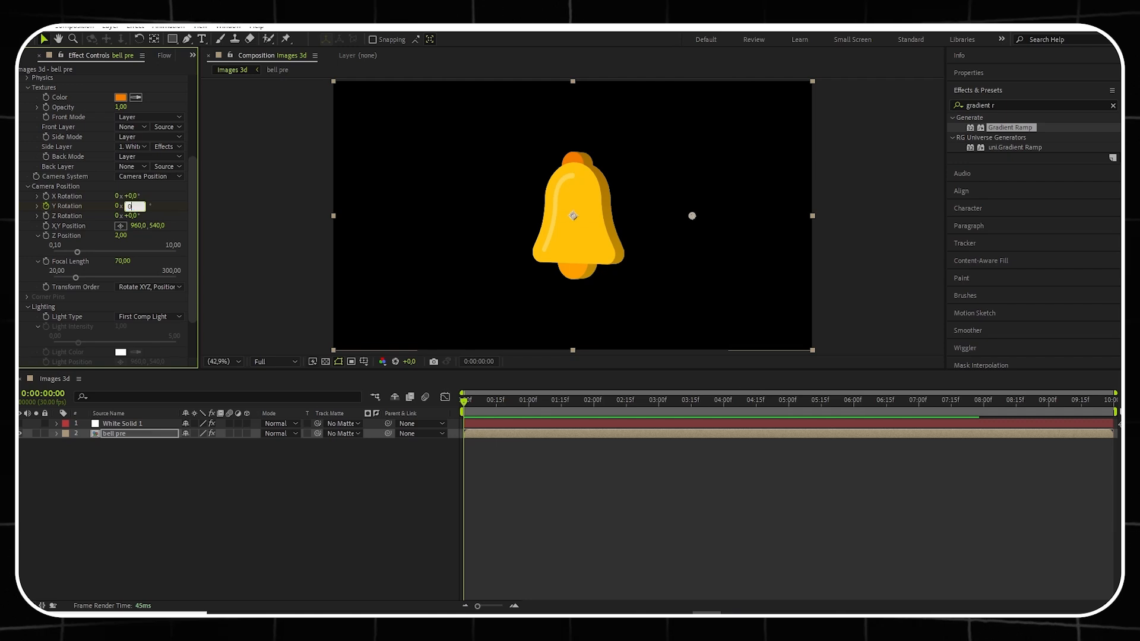
{"action": "key", "text": "Return"}
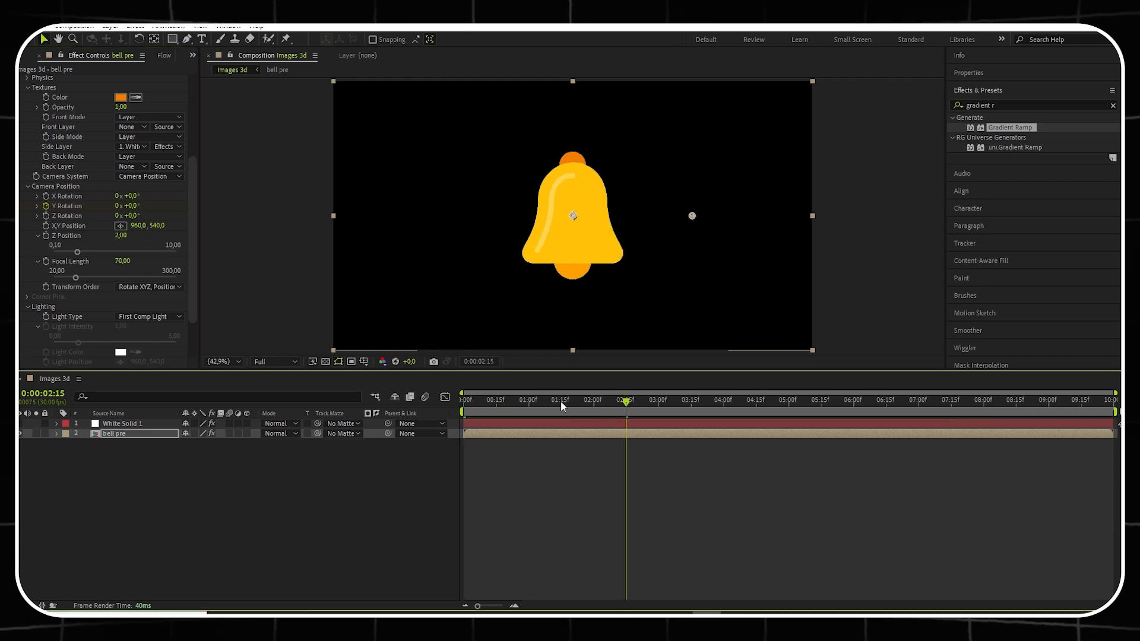
- Add a Y Rotation keyframe of 1x+35° at 0:00:02:15
{"action": "left_click", "coordinate": [117, 206]}
{"action": "type", "text": "1"}
{"action": "key", "text": "Return"}
{"action": "left_click", "coordinate": [132, 206]}
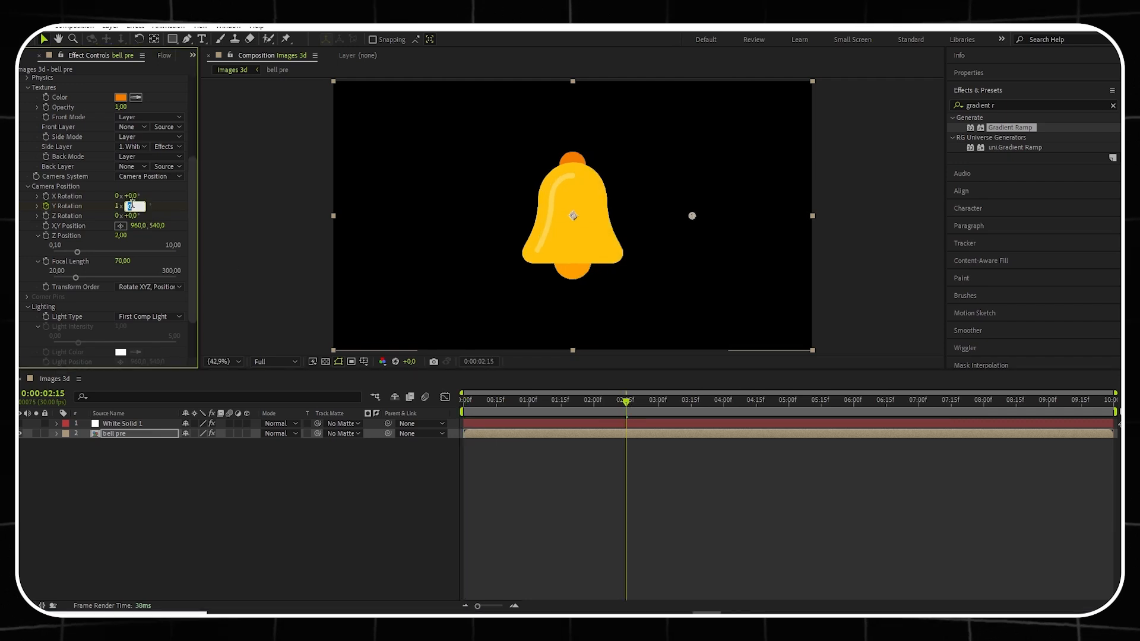
{"action": "type", "text": "35"}
{"action": "key", "text": "Return"}
- Enable motion blur for the bell pre layer and preview the rotation from the start
{"action": "left_click", "coordinate": [230, 433]}
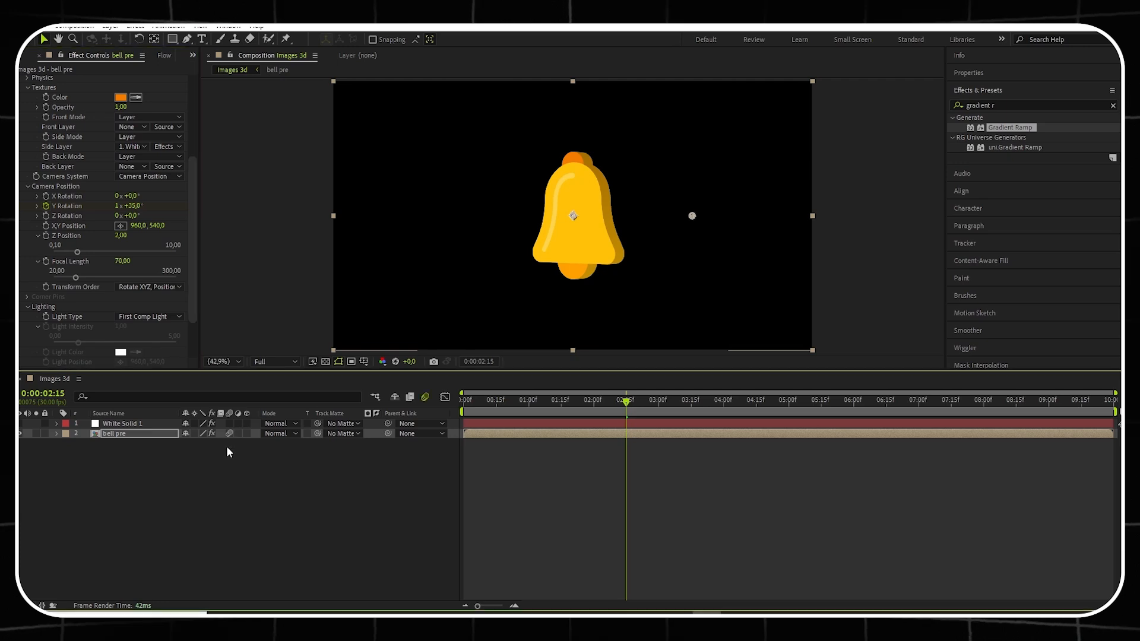
{"action": "left_click_drag", "start_coordinate": [626, 403], "coordinate": [476, 441]}
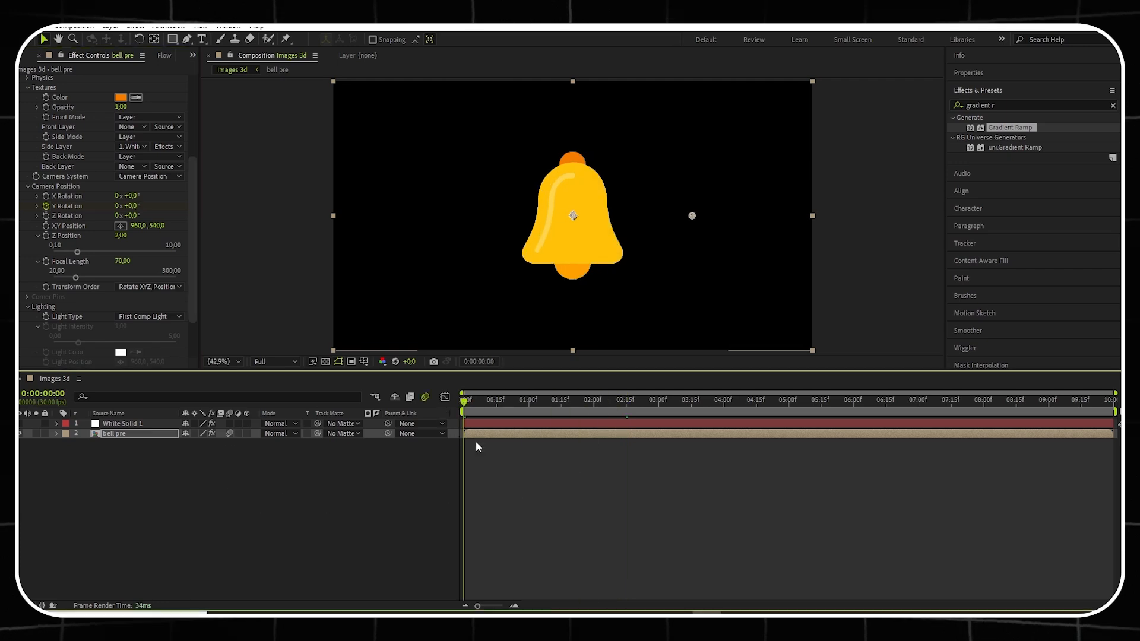
{"action": "key", "text": "space"}
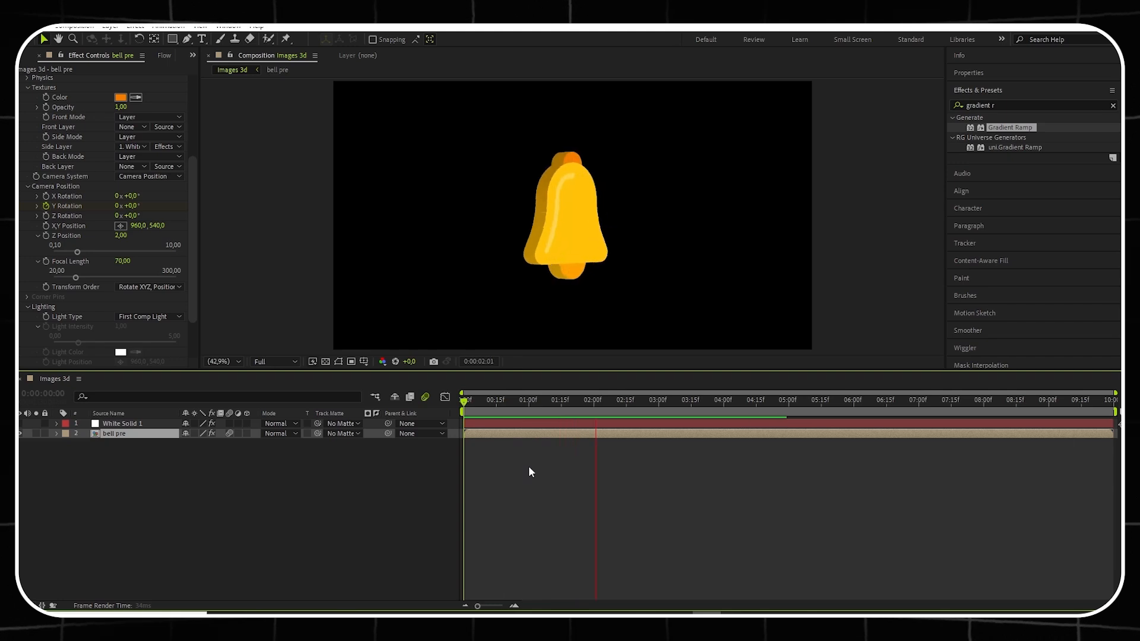
{"action": "key", "text": "space"}
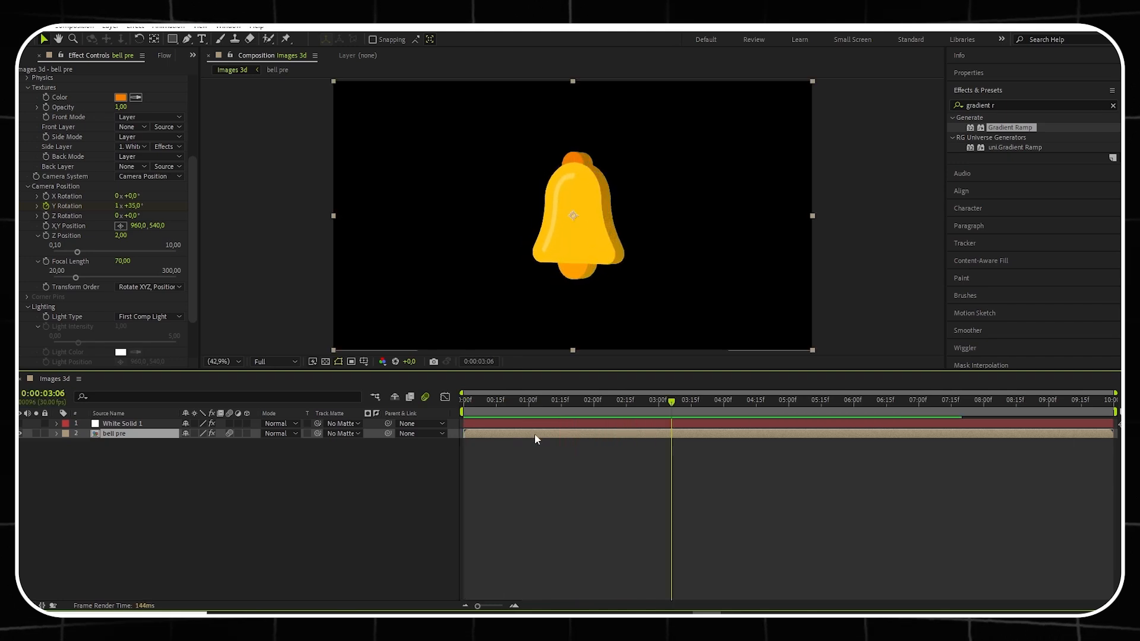
- Shift the second Y Rotation keyframe earlier to about 1:19 and end the work area there
{"action": "key", "text": "u"}
{"action": "left_click_drag", "start_coordinate": [1115, 411], "coordinate": [627, 411]}
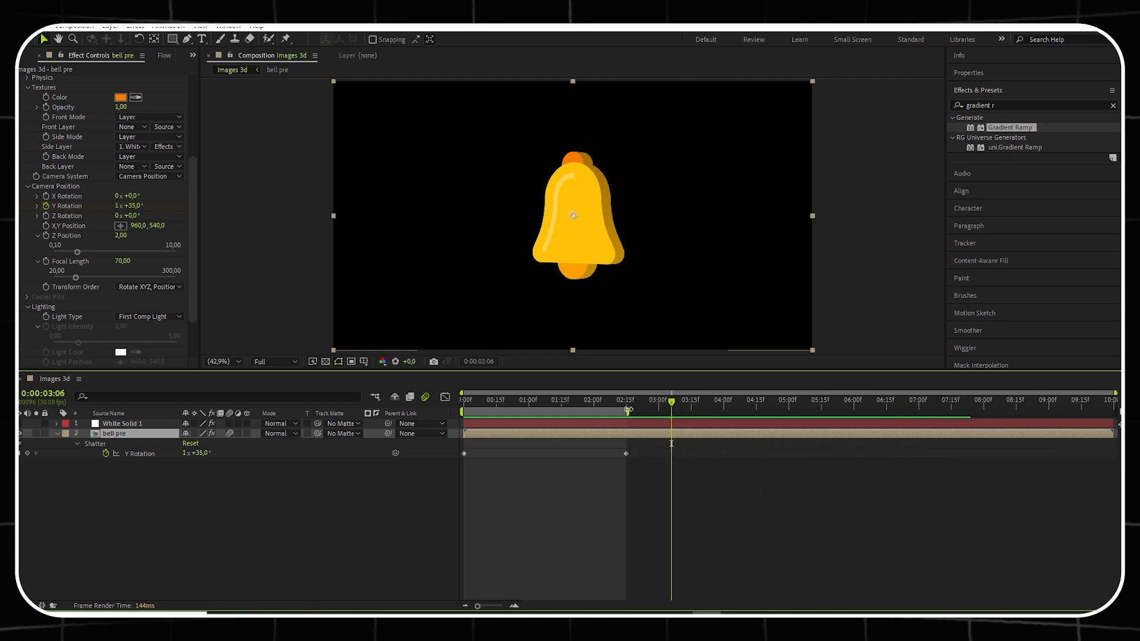
{"action": "left_click_drag", "start_coordinate": [626, 454], "coordinate": [570, 453]}
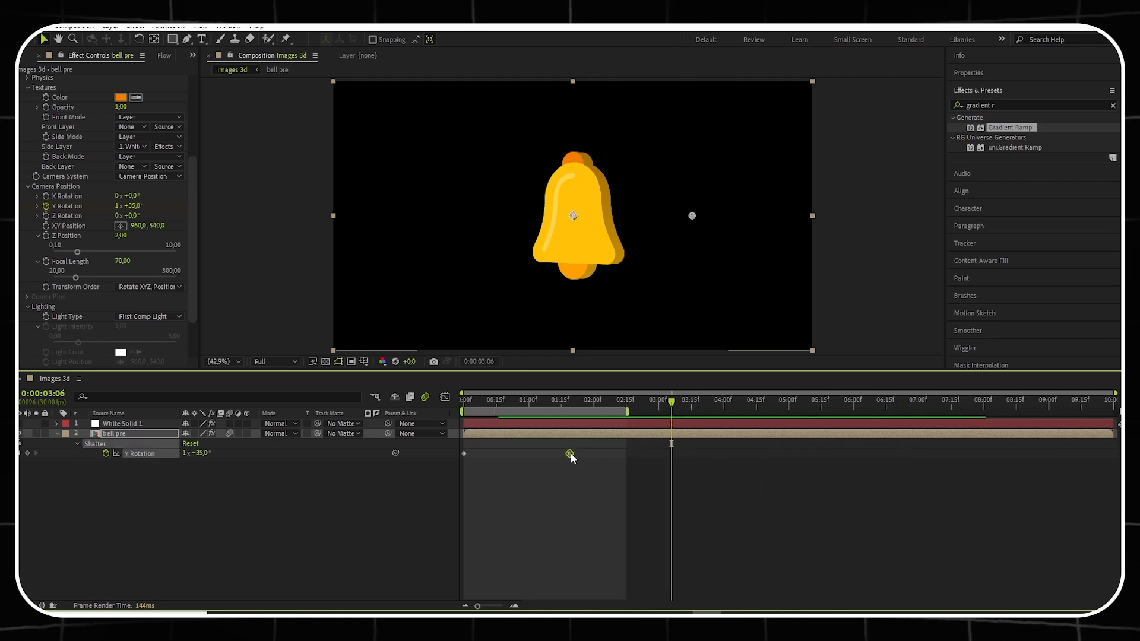
{"action": "left_click_drag", "start_coordinate": [628, 411], "coordinate": [572, 412]}
- Play back the shortened bell rotation from the beginning of the composition
{"action": "left_click_drag", "start_coordinate": [661, 406], "coordinate": [451, 421]}
{"action": "left_click", "coordinate": [414, 503]}
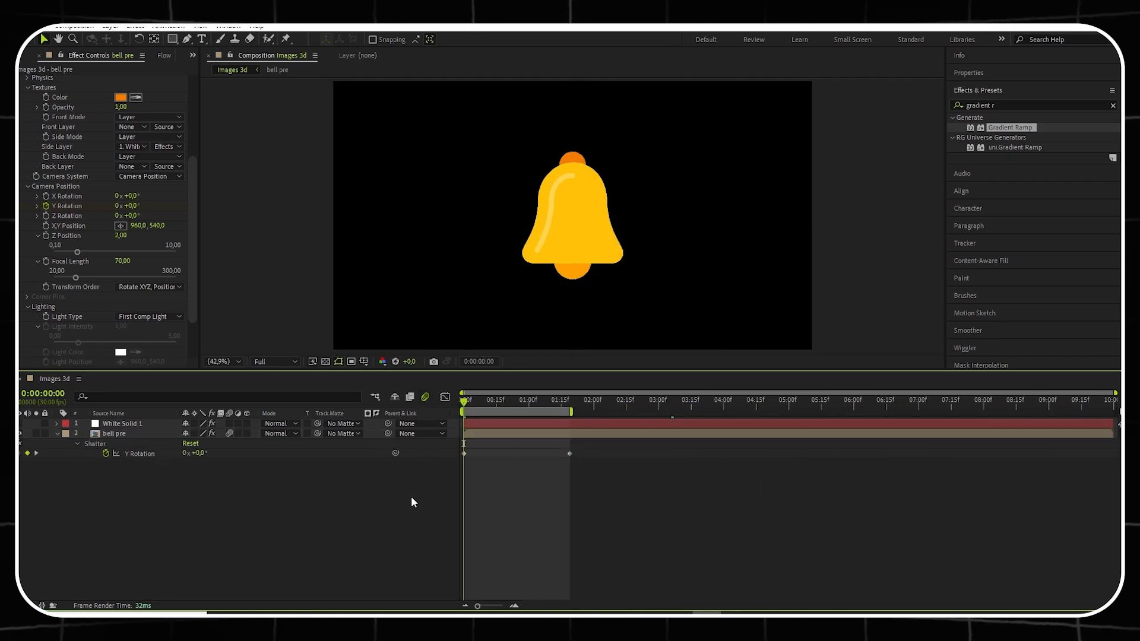
{"action": "key", "text": "space"}
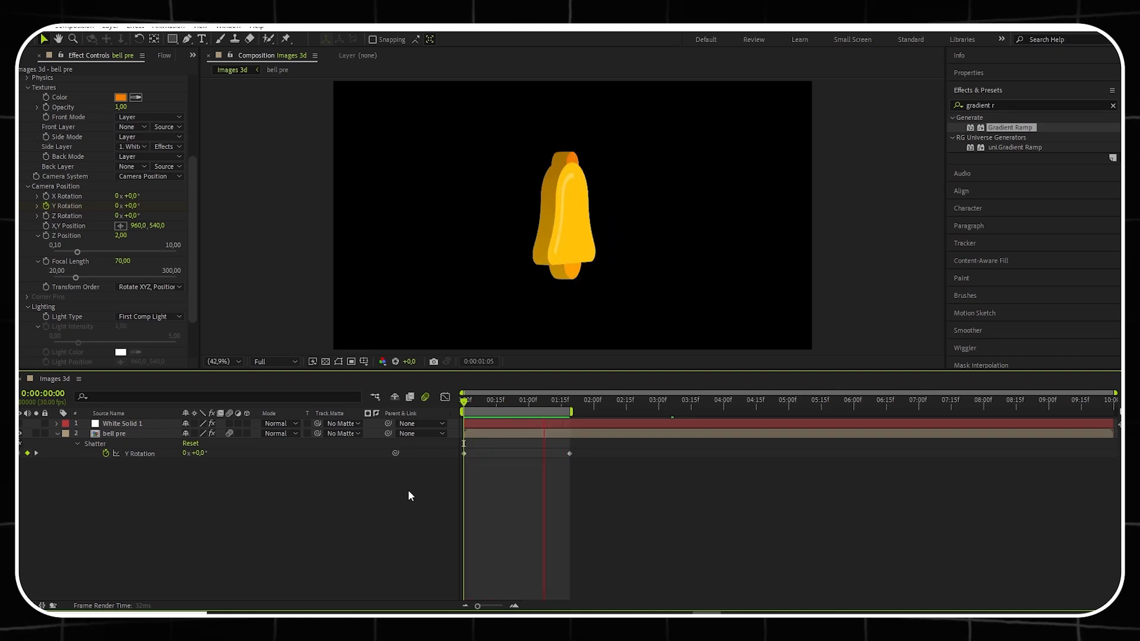
{"action": "key", "text": "space"}
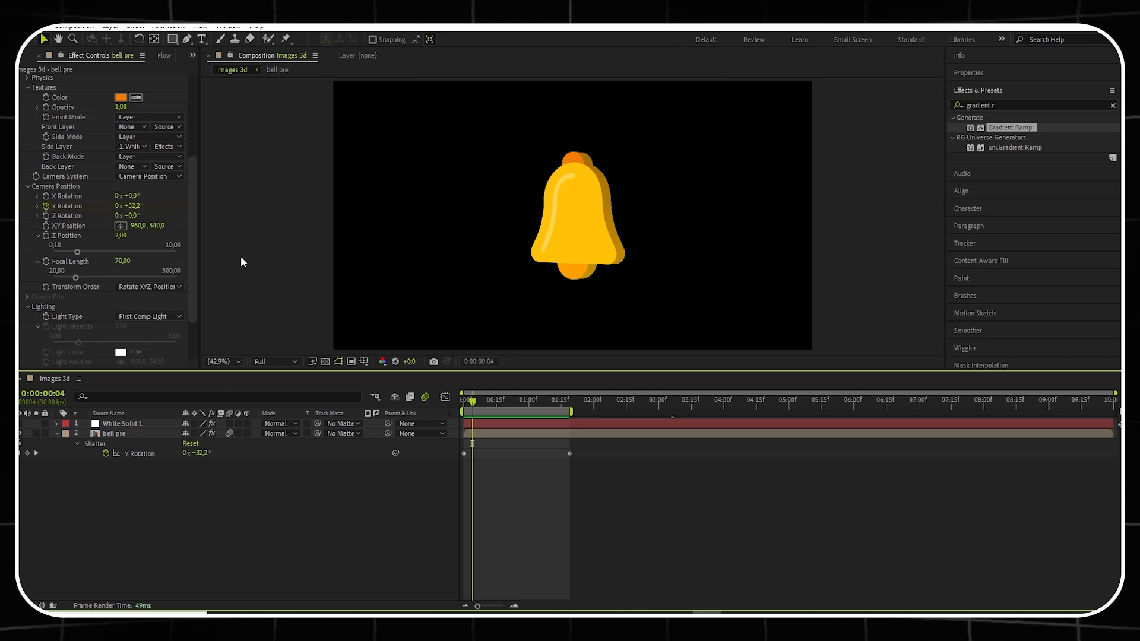
- Create a new 1920 x 1080, 30 fps composition named Piece 3d
{"action": "left_click", "coordinate": [25, 56]}
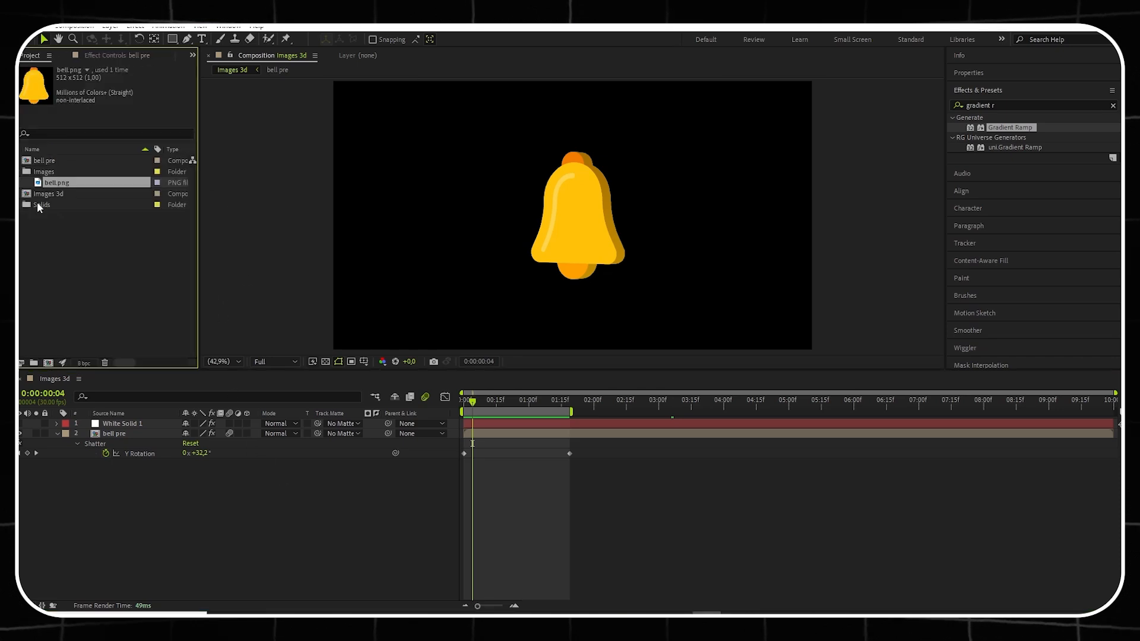
{"action": "right_click", "coordinate": [60, 232]}
{"action": "left_click", "coordinate": [86, 236]}
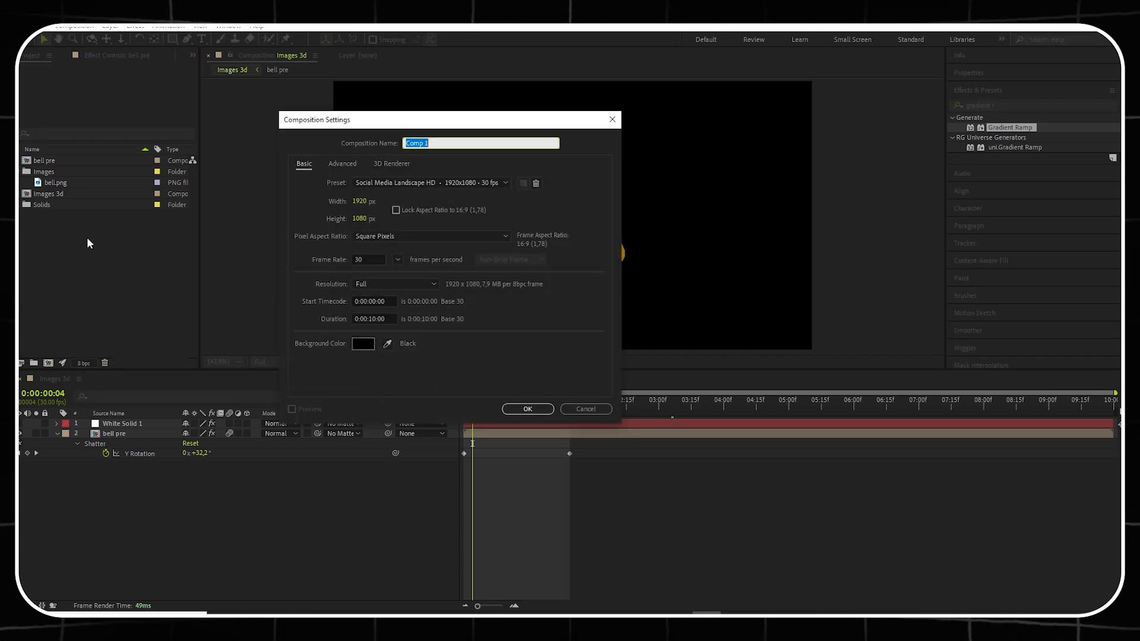
{"action": "key", "text": "BackSpace"}
{"action": "type", "text": "Piece 3d"}
{"action": "left_click", "coordinate": [527, 408]}
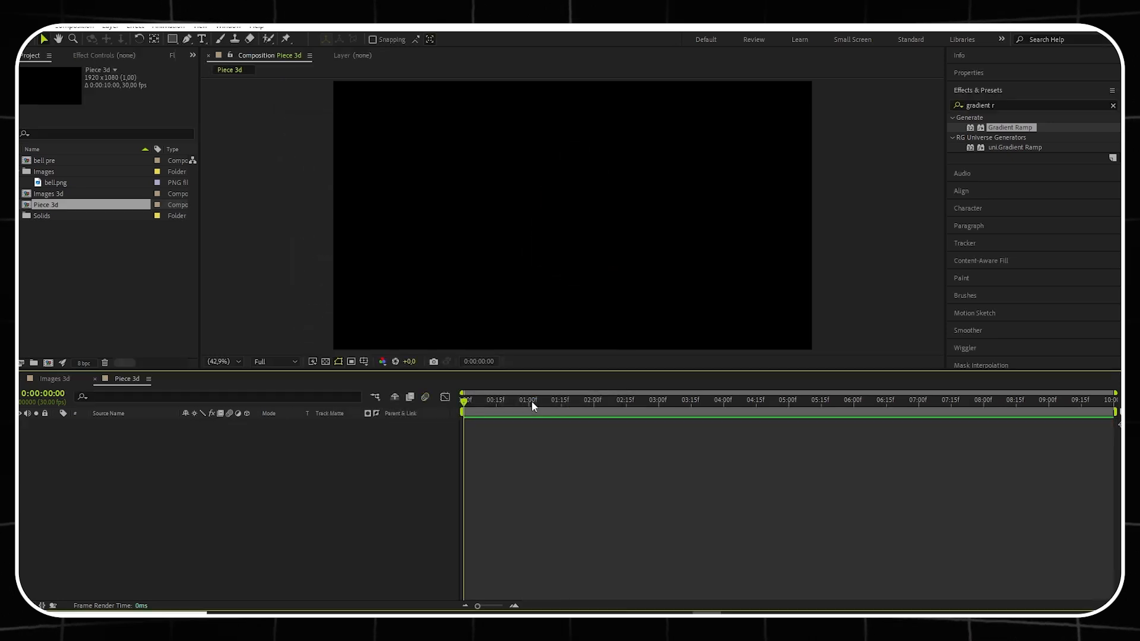
- Draw a circle about 562 px in diameter near the middle of the composition with the Ellipse tool
{"action": "left_click", "coordinate": [172, 38]}
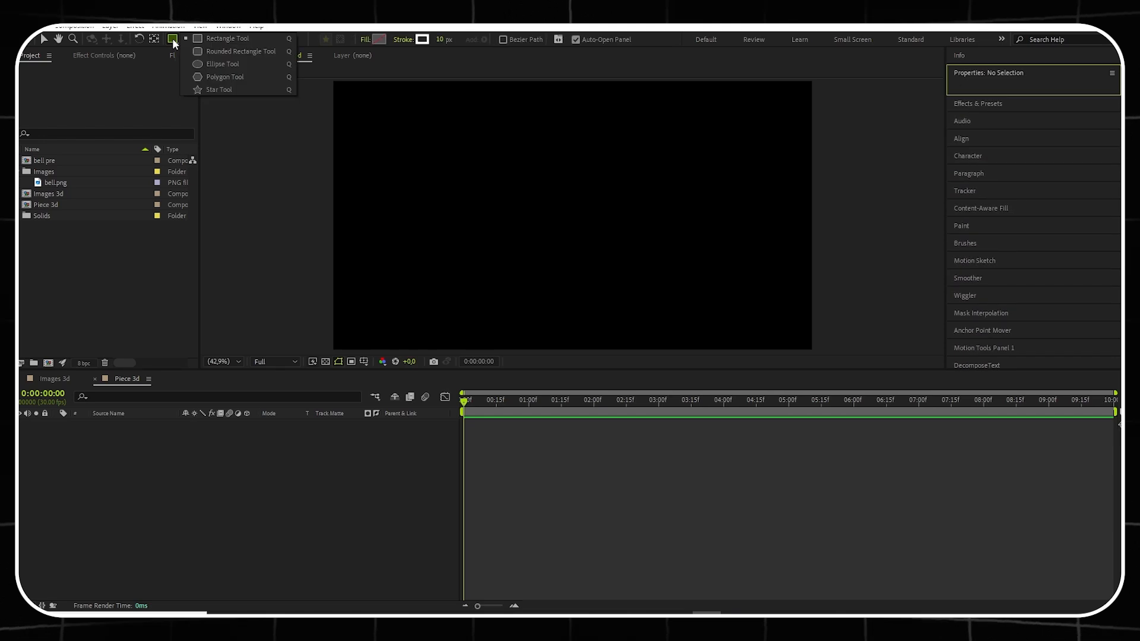
{"action": "left_click", "coordinate": [223, 63]}
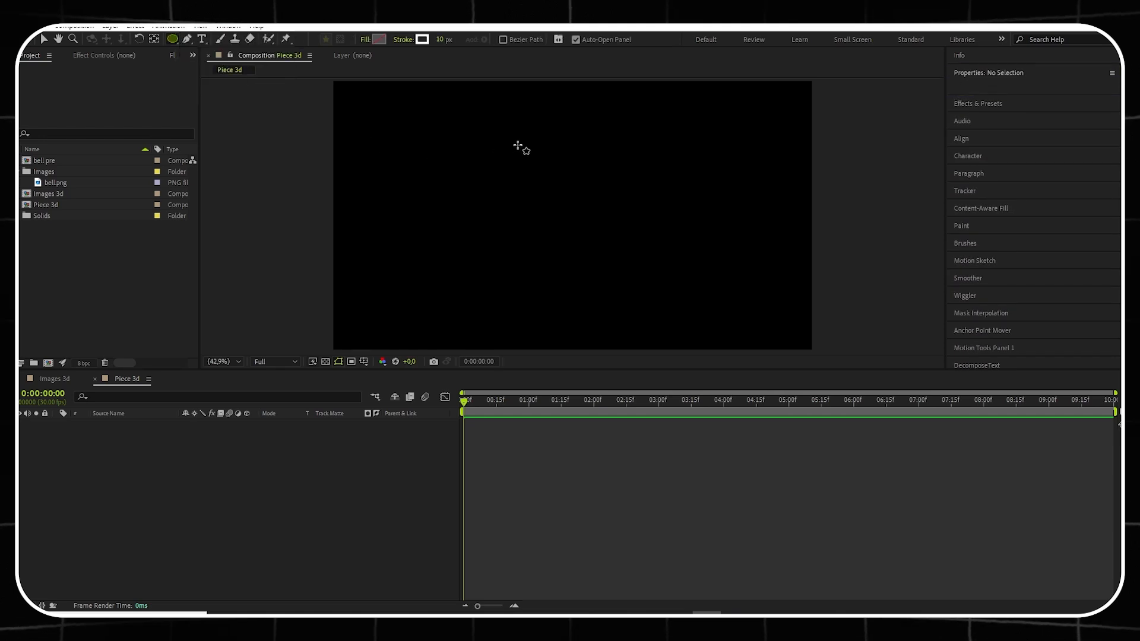
{"action": "left_click_drag", "start_coordinate": [514, 140], "coordinate": [637, 273]}
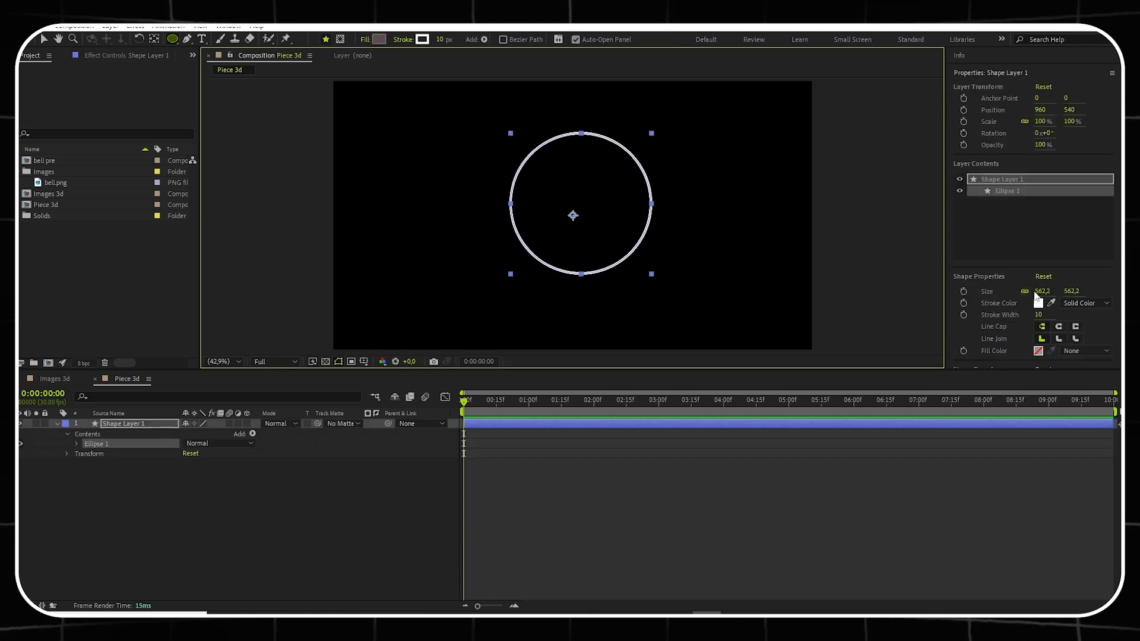
- Remove the circle's stroke and give it a solid red fill
{"action": "left_click", "coordinate": [1078, 303]}
{"action": "left_click", "coordinate": [1064, 316]}
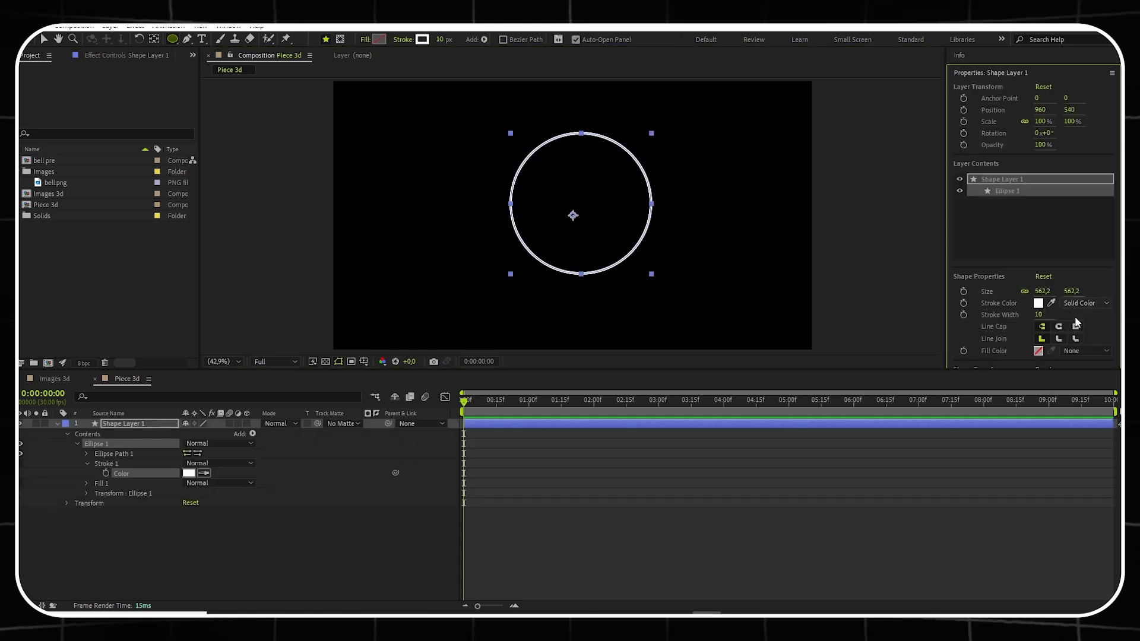
{"action": "scroll", "coordinate": [1085, 307], "scroll_direction": "down", "scroll_amount": 3}
{"action": "left_click", "coordinate": [1088, 255]}
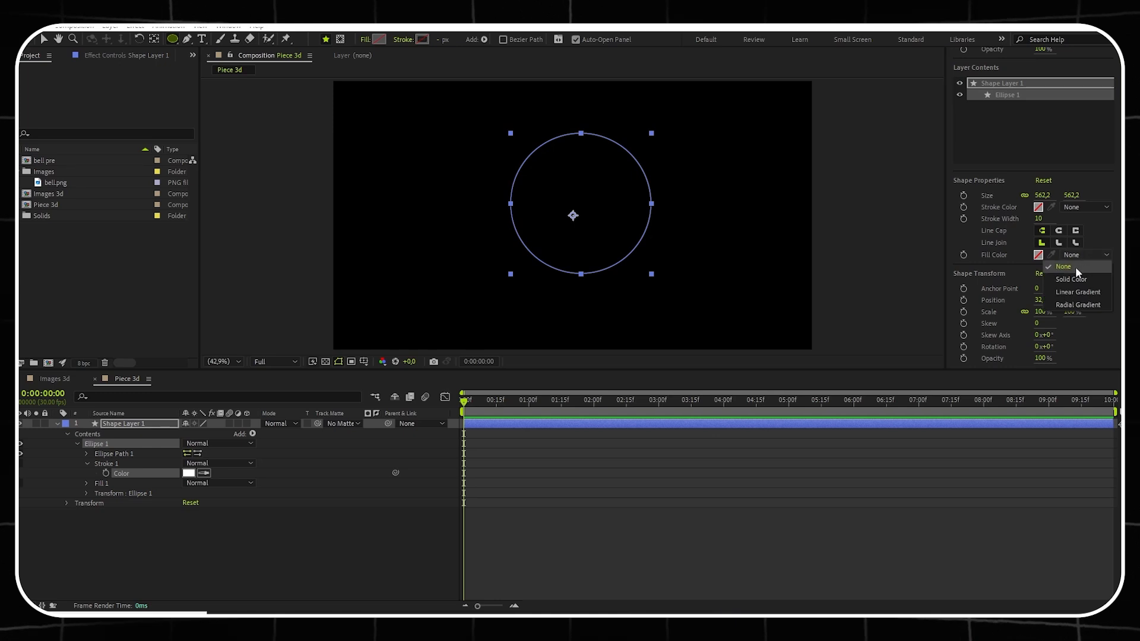
{"action": "left_click", "coordinate": [1078, 279]}
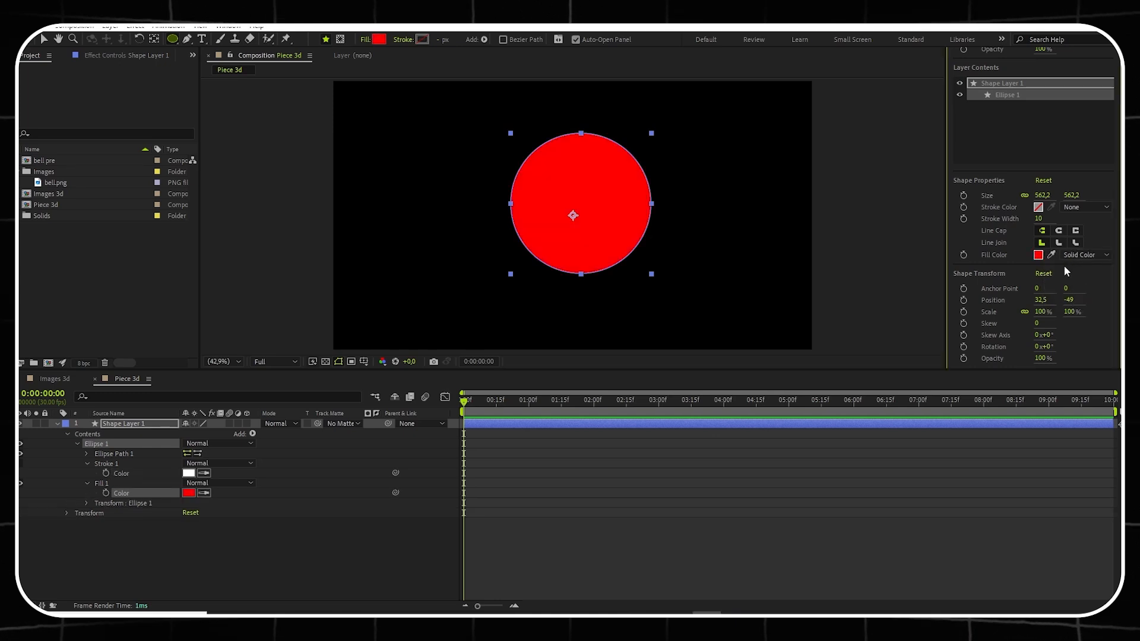
- Centre the circle horizontally and vertically in the composition and move its anchor point to the circle's centre
{"action": "scroll", "coordinate": [1045, 237], "scroll_direction": "down", "scroll_amount": 5}
{"action": "left_click", "coordinate": [989, 132]}
{"action": "left_click", "coordinate": [977, 154]}
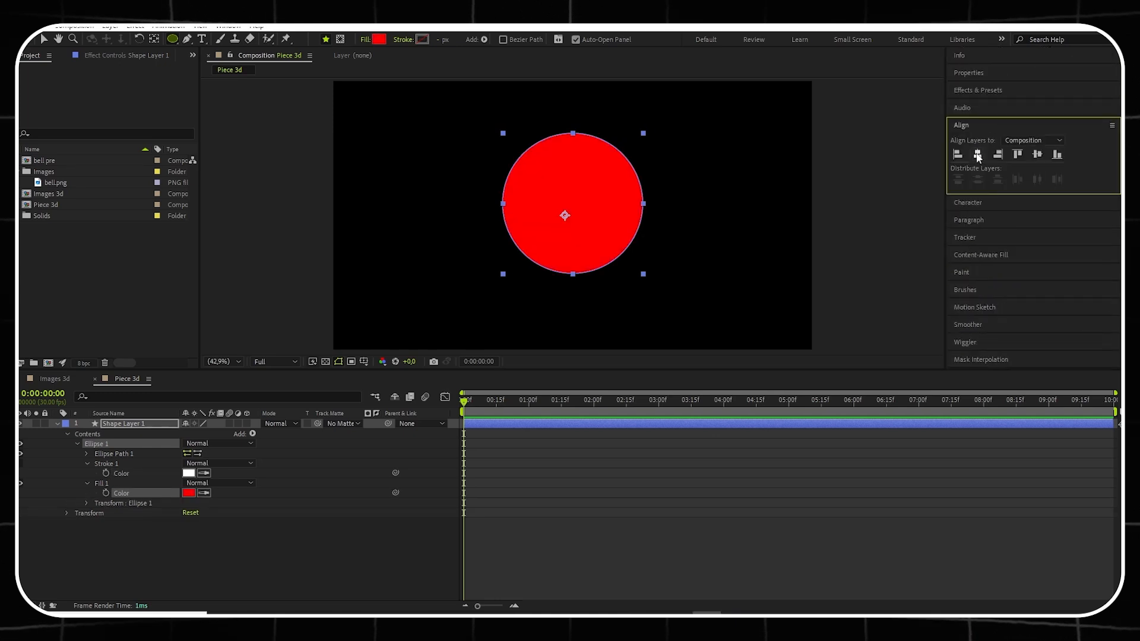
{"action": "left_click", "coordinate": [1037, 156]}
{"action": "scroll", "coordinate": [997, 240], "scroll_direction": "down", "scroll_amount": 2}
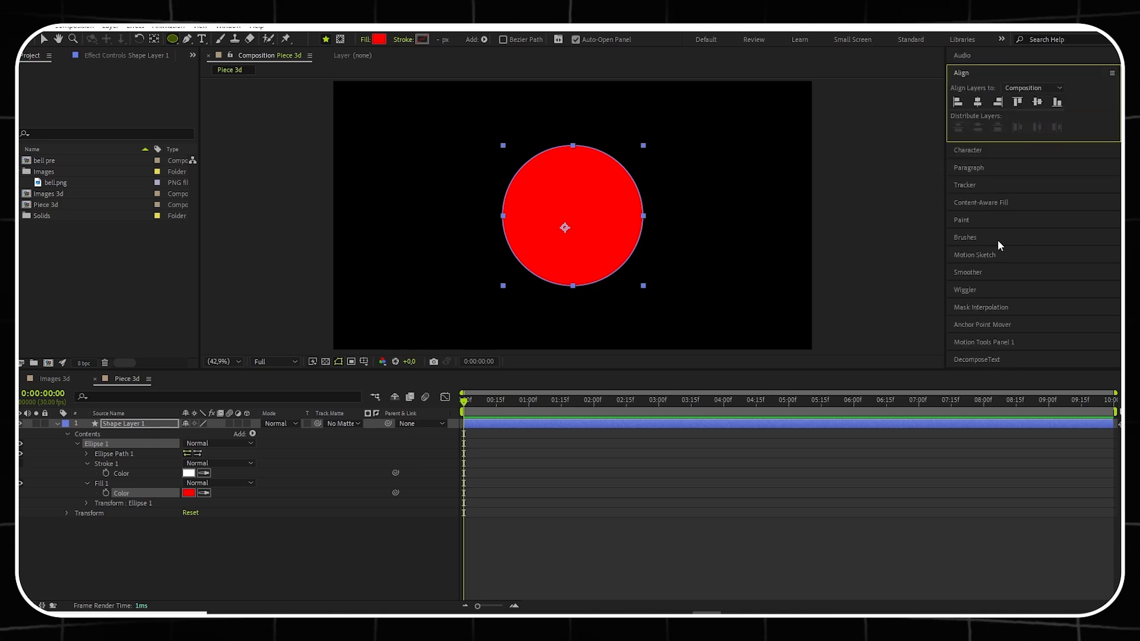
{"action": "left_click", "coordinate": [984, 331]}
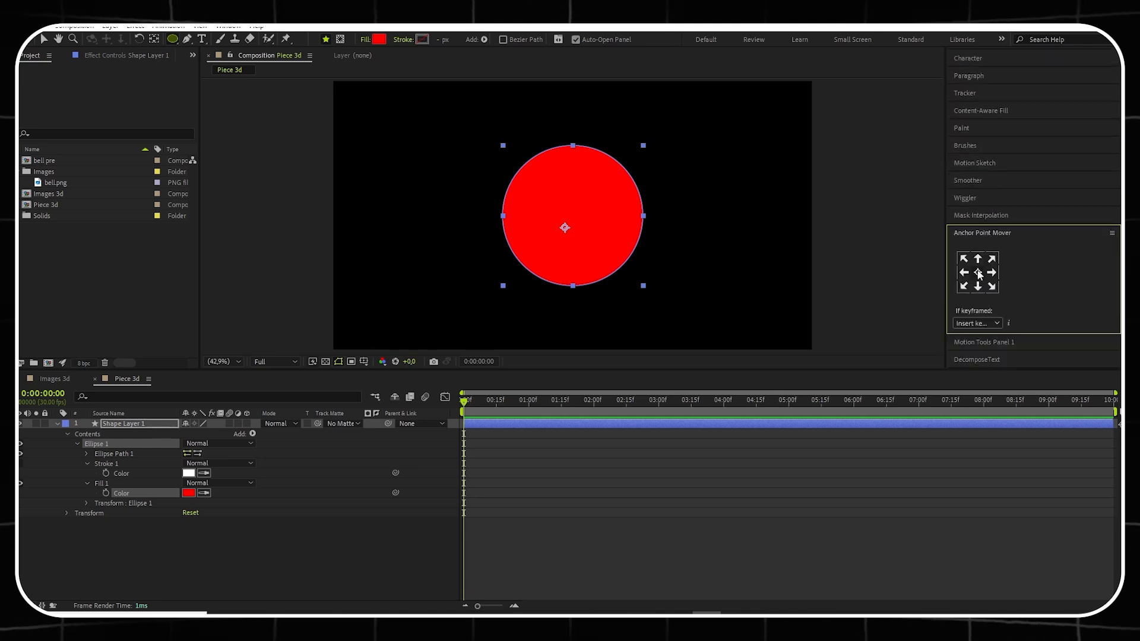
{"action": "left_click", "coordinate": [979, 274]}
{"action": "left_click", "coordinate": [990, 231]}
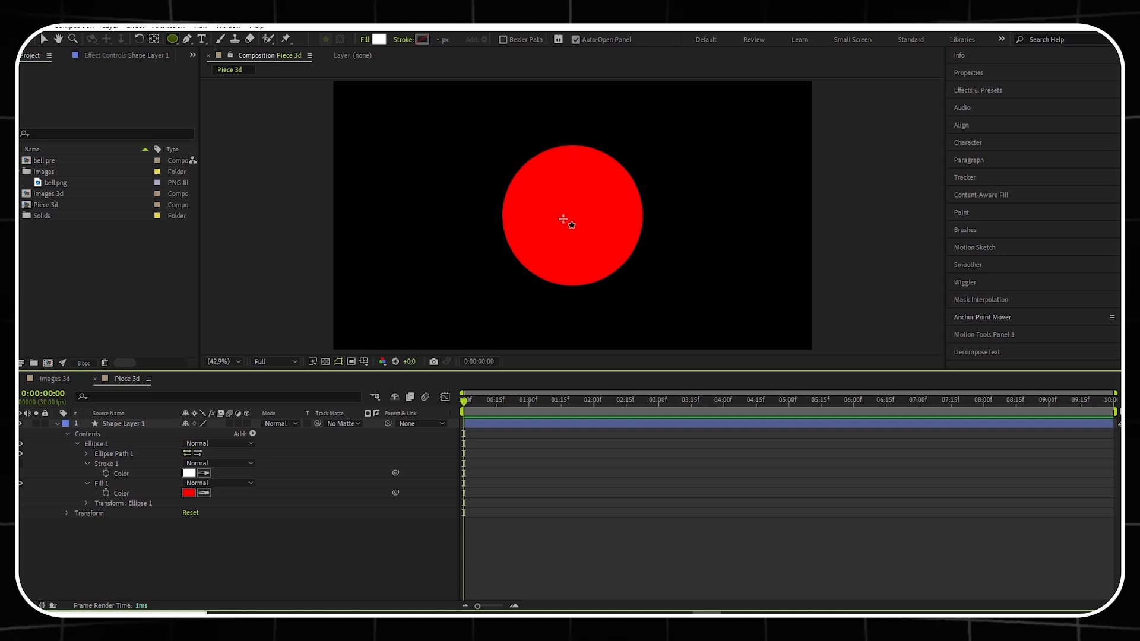
- Make the circle a 3D layer and change the composition's renderer to Advanced 3D
{"action": "left_click", "coordinate": [276, 434]}
{"action": "left_click", "coordinate": [245, 422]}
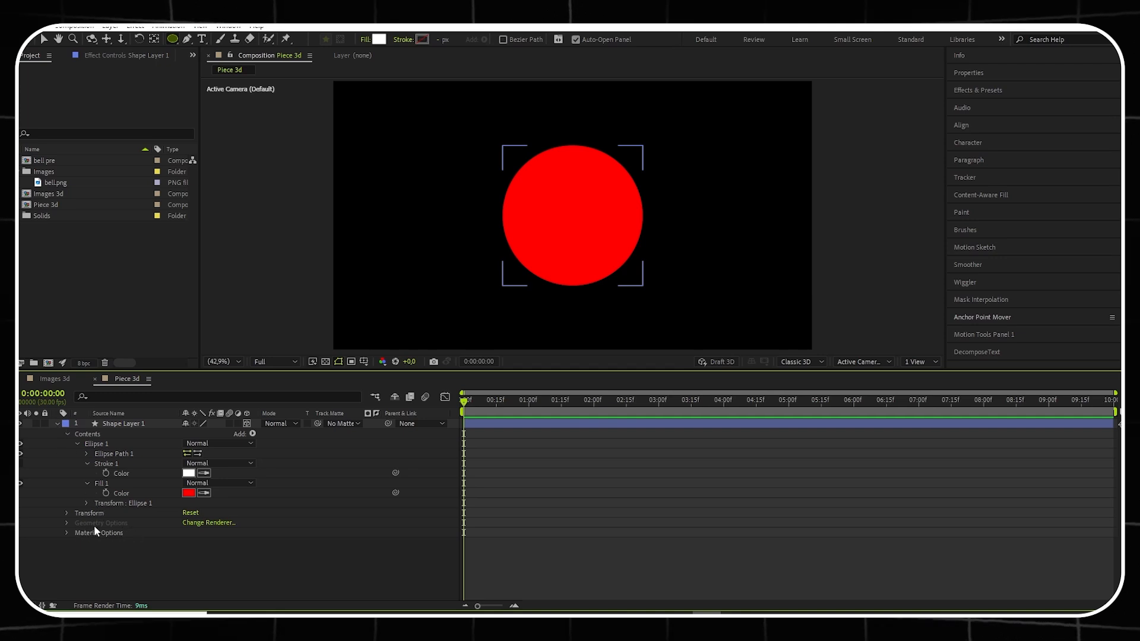
{"action": "left_click", "coordinate": [197, 522]}
{"action": "left_click", "coordinate": [376, 216]}
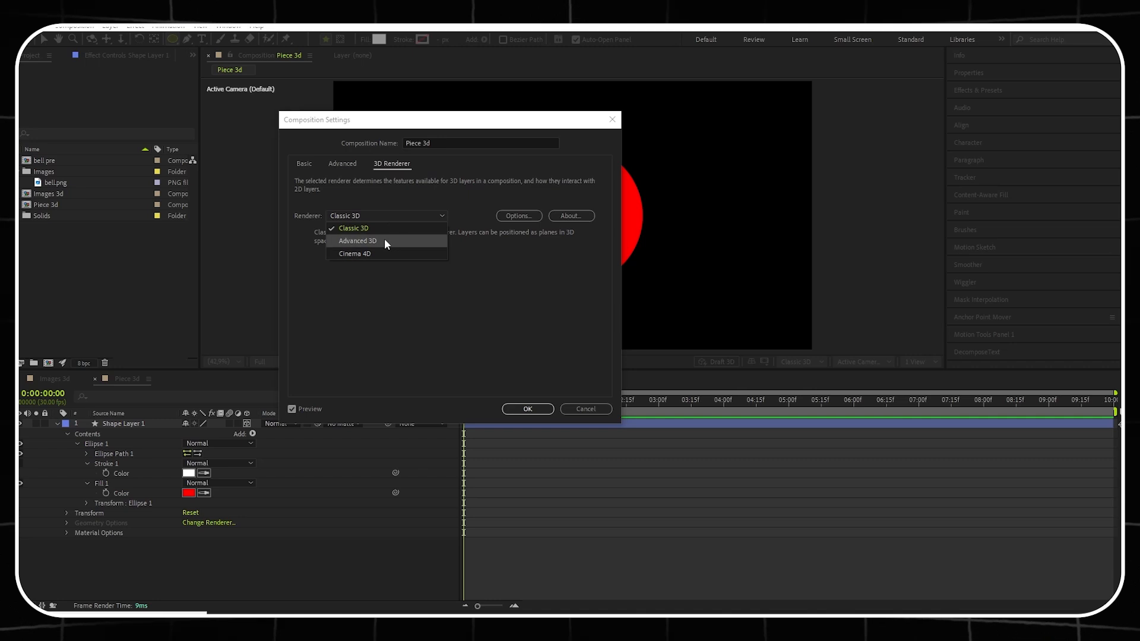
{"action": "left_click", "coordinate": [384, 239]}
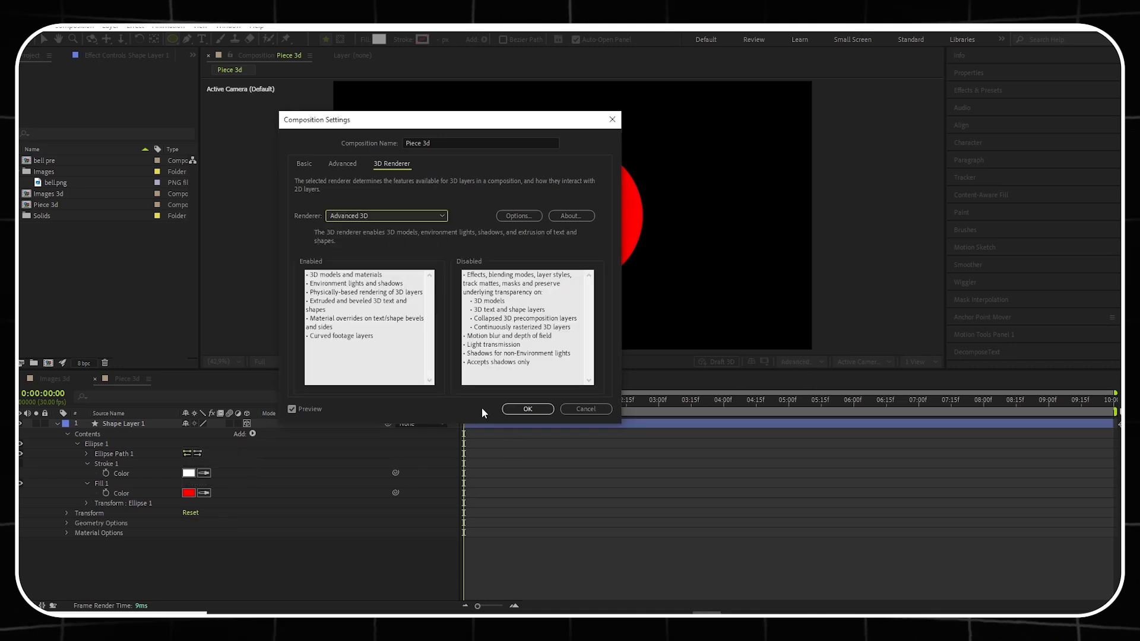
{"action": "left_click", "coordinate": [526, 408]}
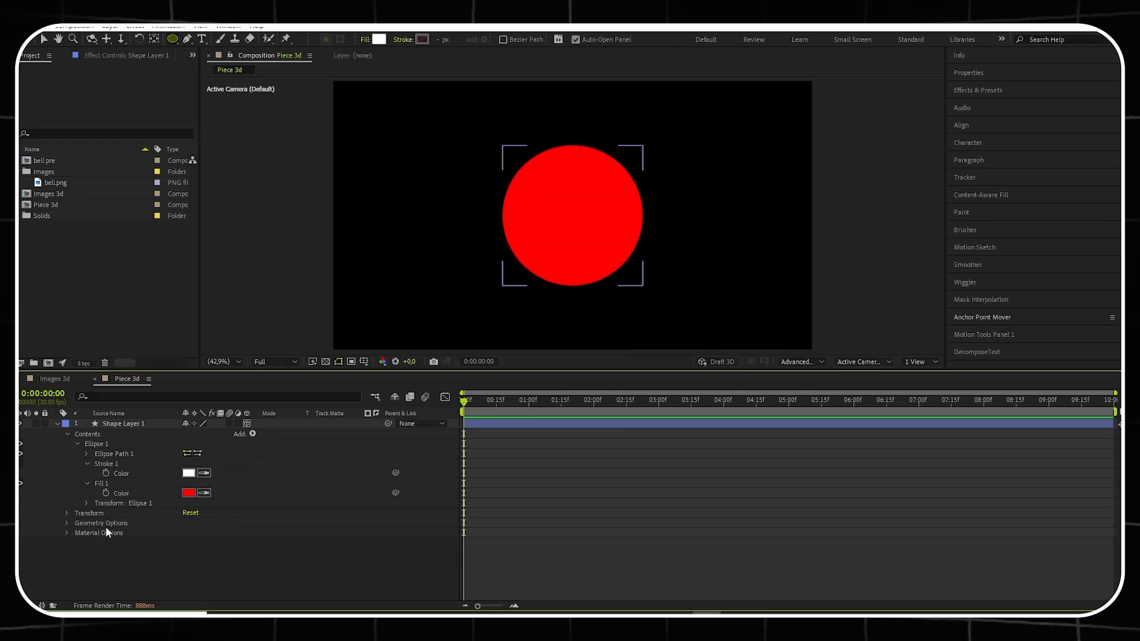
- Set the circle layer's Extrusion Depth to 50 in its geometry options
{"action": "left_click", "coordinate": [65, 523]}
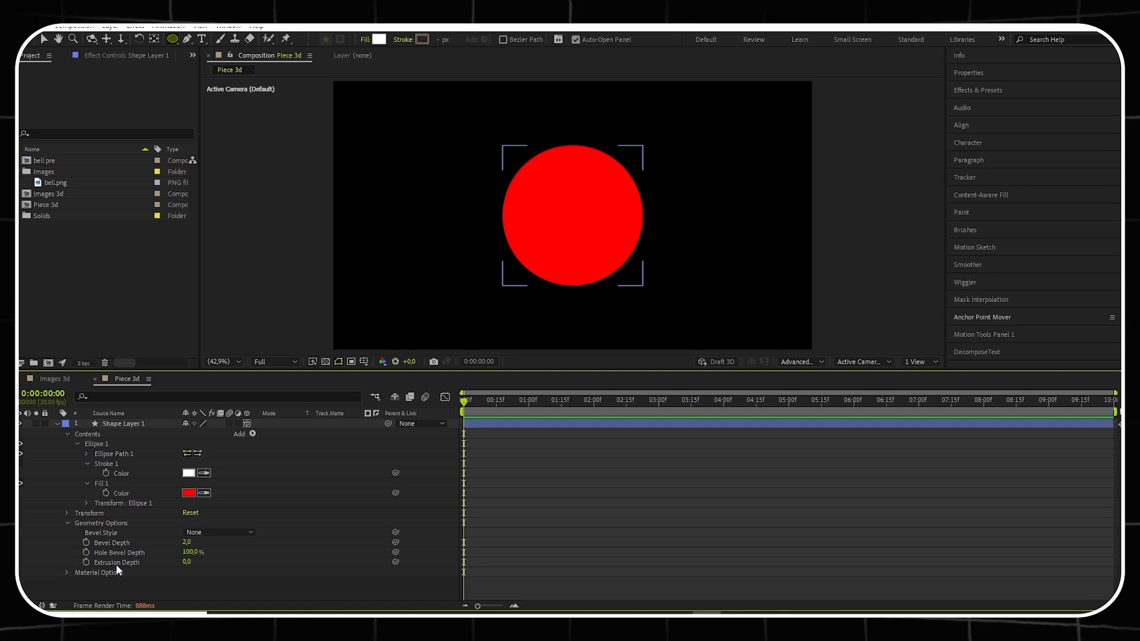
{"action": "left_click", "coordinate": [186, 561]}
{"action": "type", "text": "50"}
{"action": "left_click", "coordinate": [159, 423]}
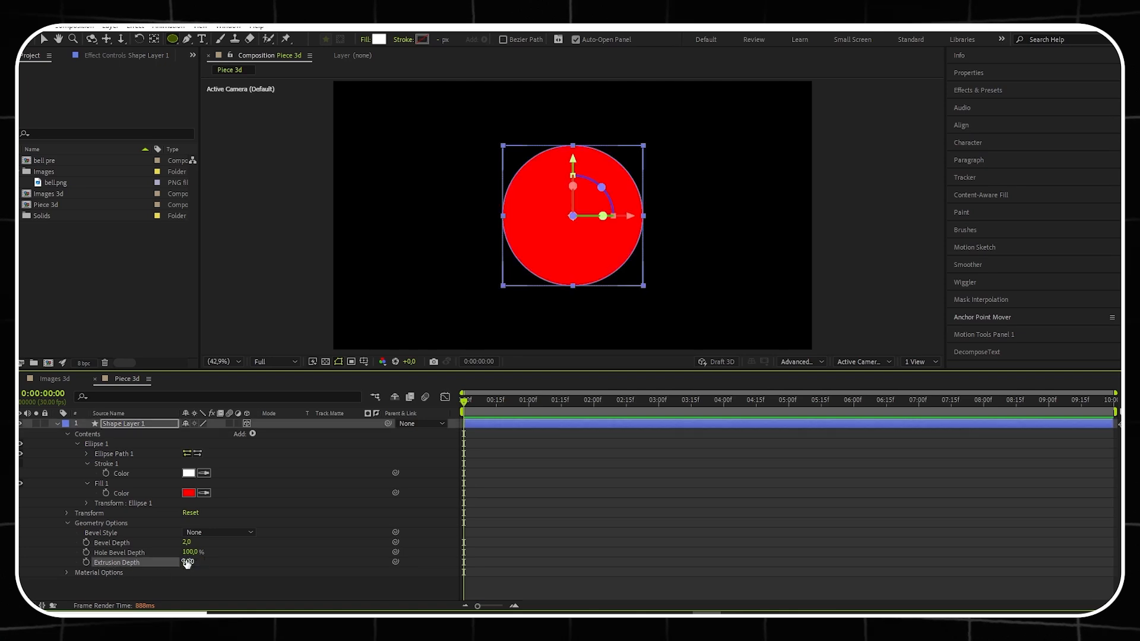
{"action": "left_click", "coordinate": [158, 423]}
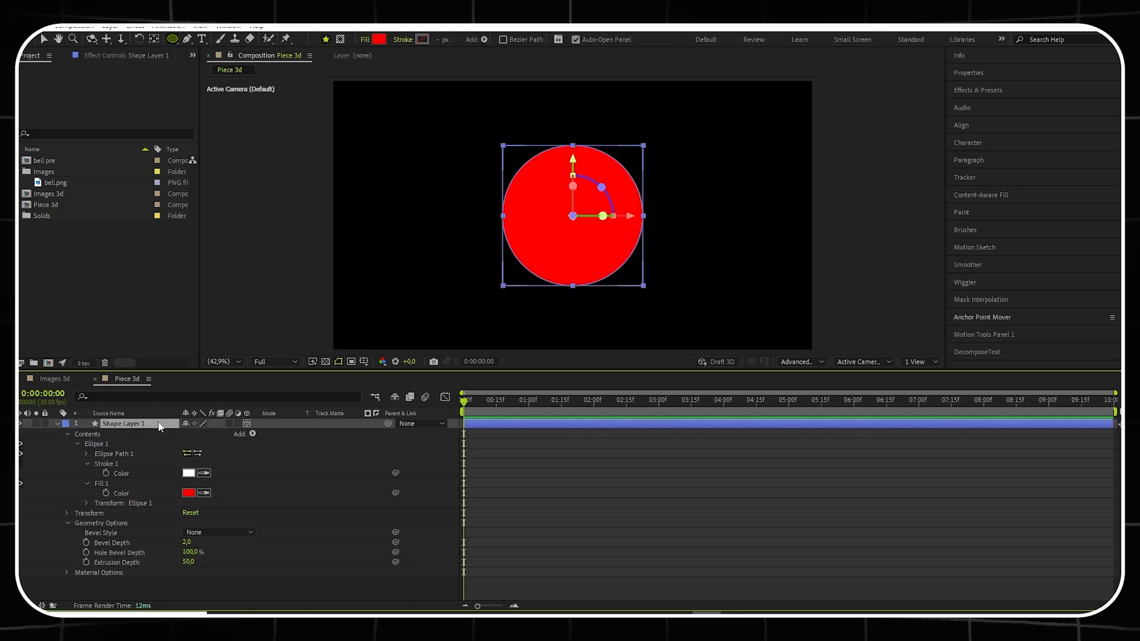
- Set the circle layer's Y Rotation to 35° and deselect the layer
{"action": "key", "text": "r"}
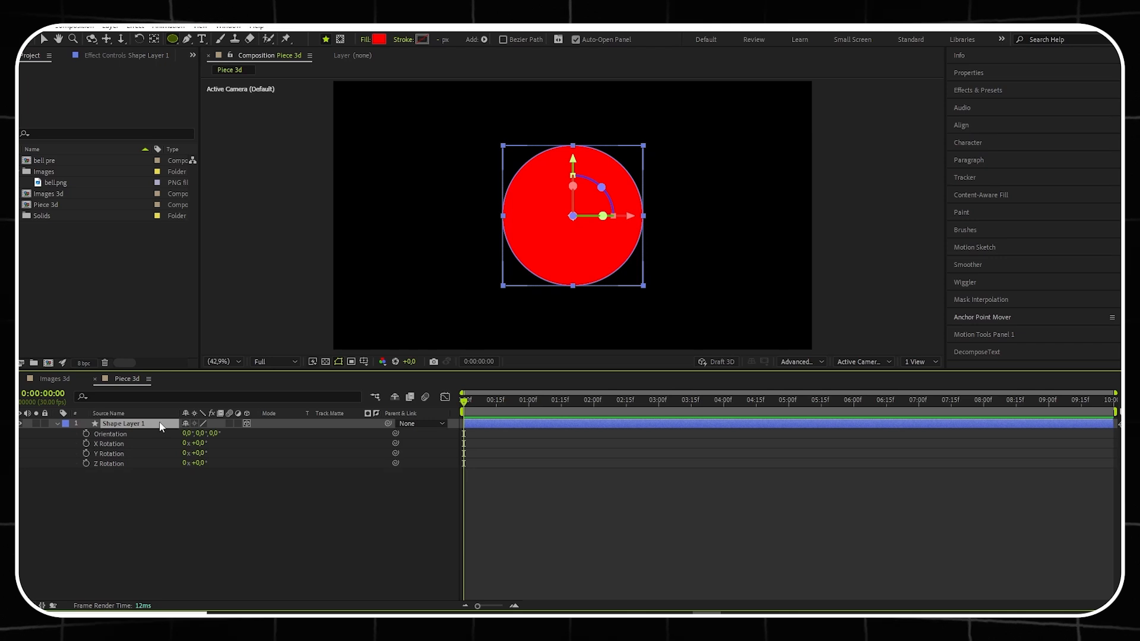
{"action": "left_click", "coordinate": [196, 453]}
{"action": "type", "text": "35"}
{"action": "key", "text": "Return"}
{"action": "left_click", "coordinate": [242, 502]}
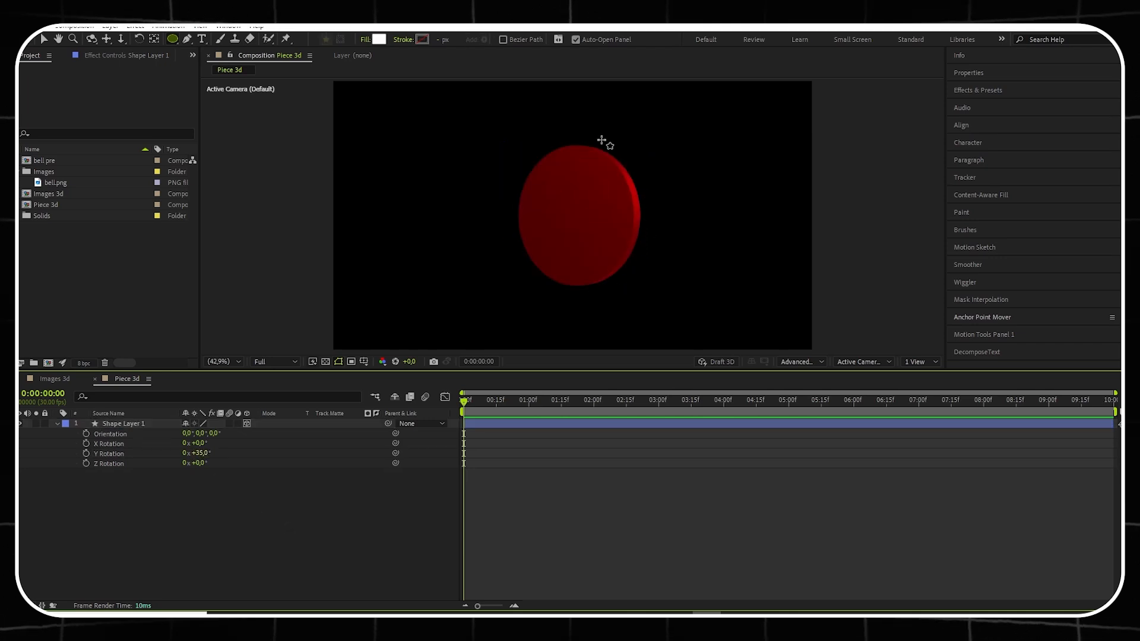
- Undo the circle's Y rotation and turn off 3D for its layer
{"action": "key", "text": "ctrl+z"}
{"action": "left_click", "coordinate": [228, 462]}
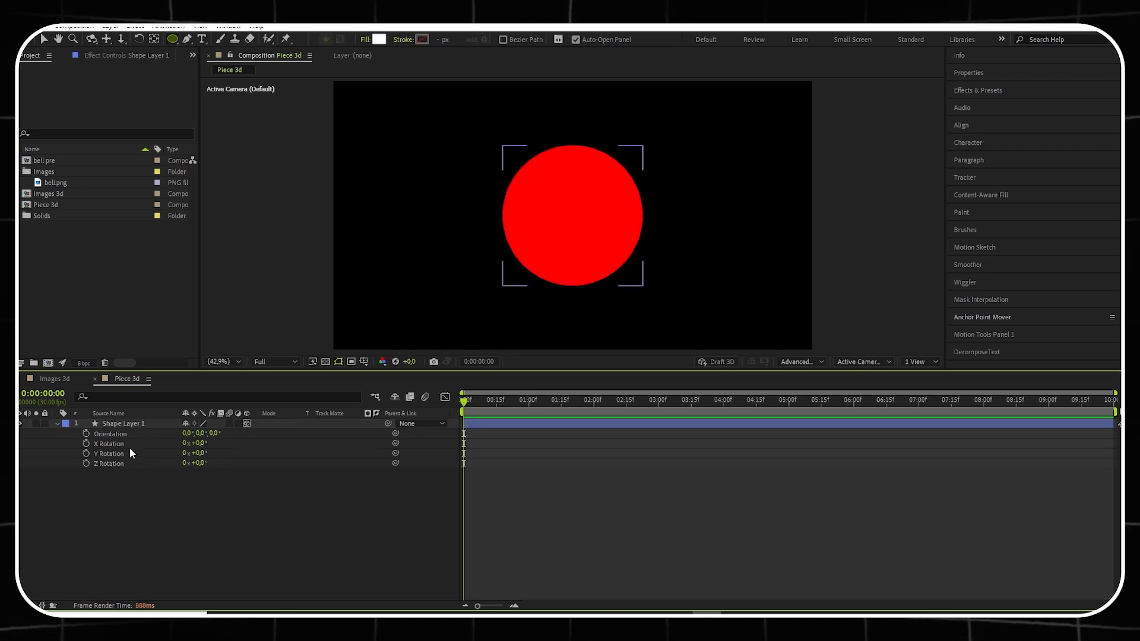
{"action": "left_click", "coordinate": [247, 423]}
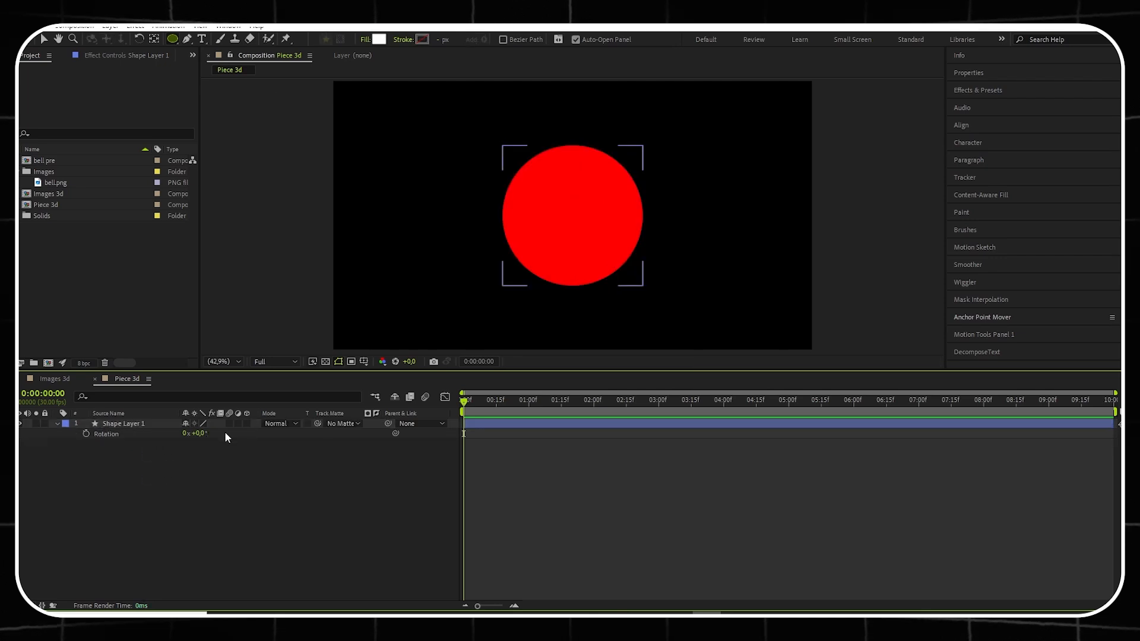
- Add a € text layer over the circle and centre it horizontally and vertically in the composition
{"action": "left_click", "coordinate": [202, 40]}
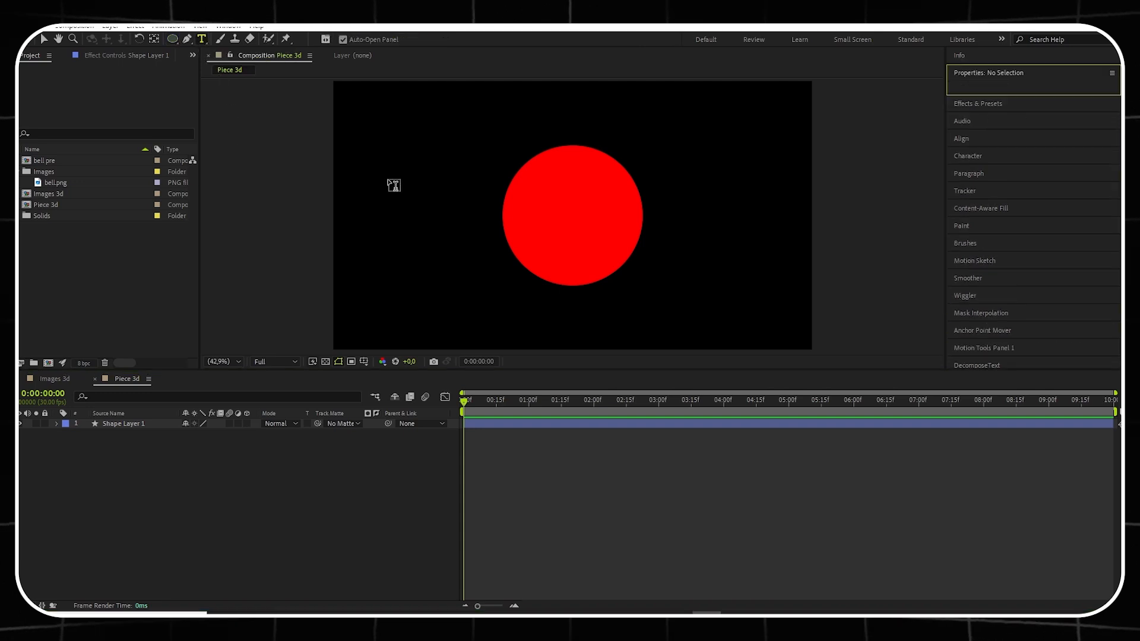
{"action": "left_click", "coordinate": [541, 203]}
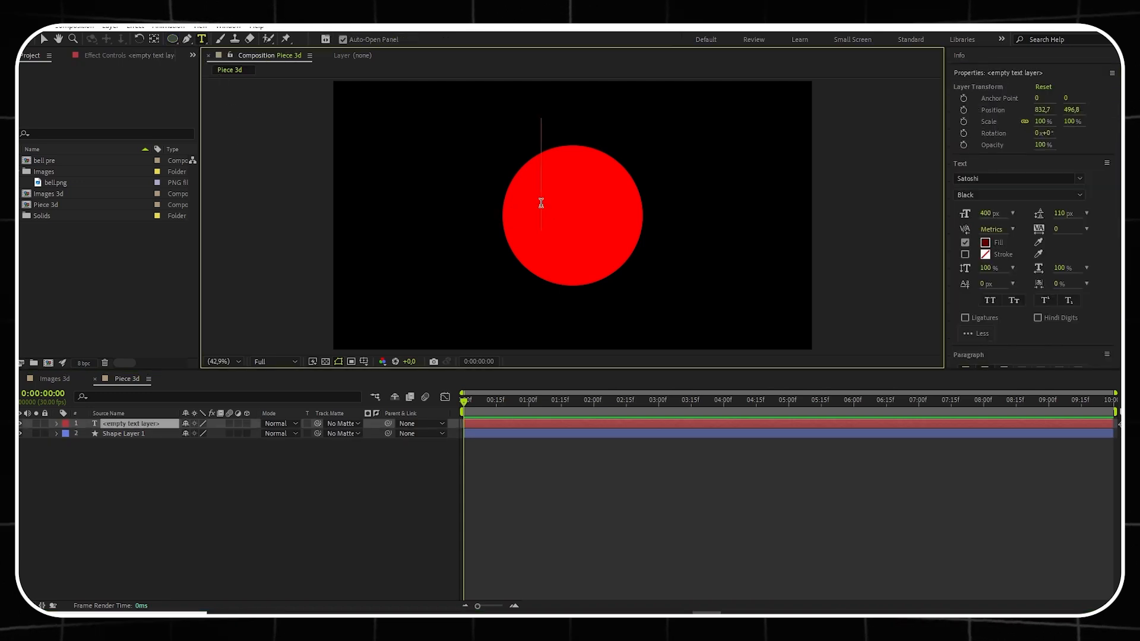
{"action": "type", "text": "€"}
{"action": "scroll", "coordinate": [993, 185], "scroll_direction": "down", "scroll_amount": 10}
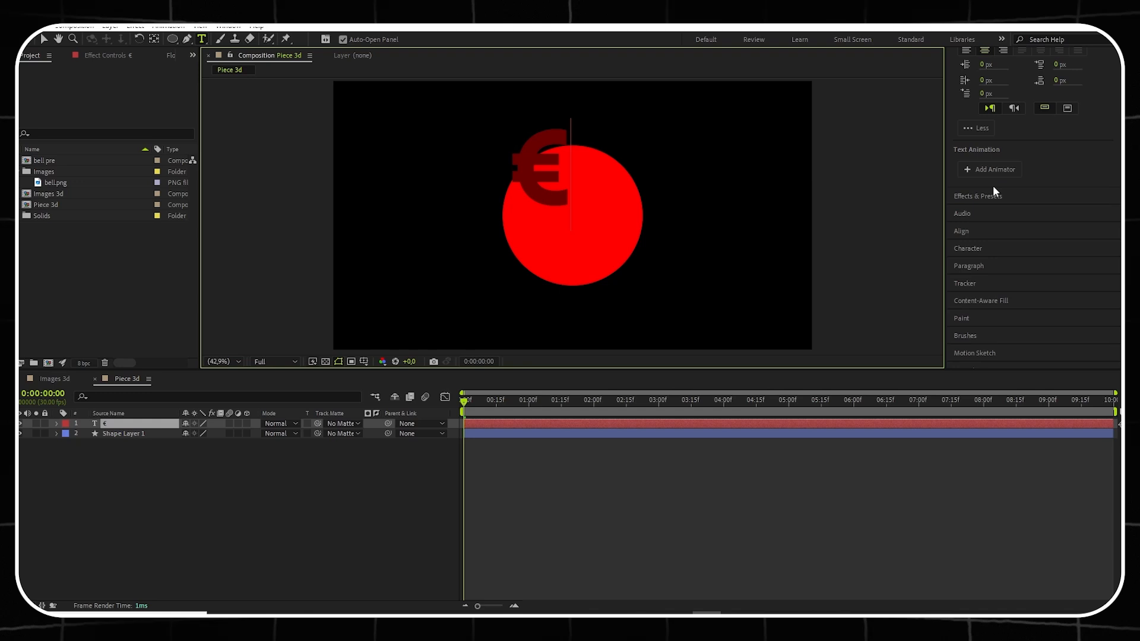
{"action": "left_click", "coordinate": [980, 231]}
{"action": "left_click", "coordinate": [977, 154]}
{"action": "left_click", "coordinate": [1038, 154]}
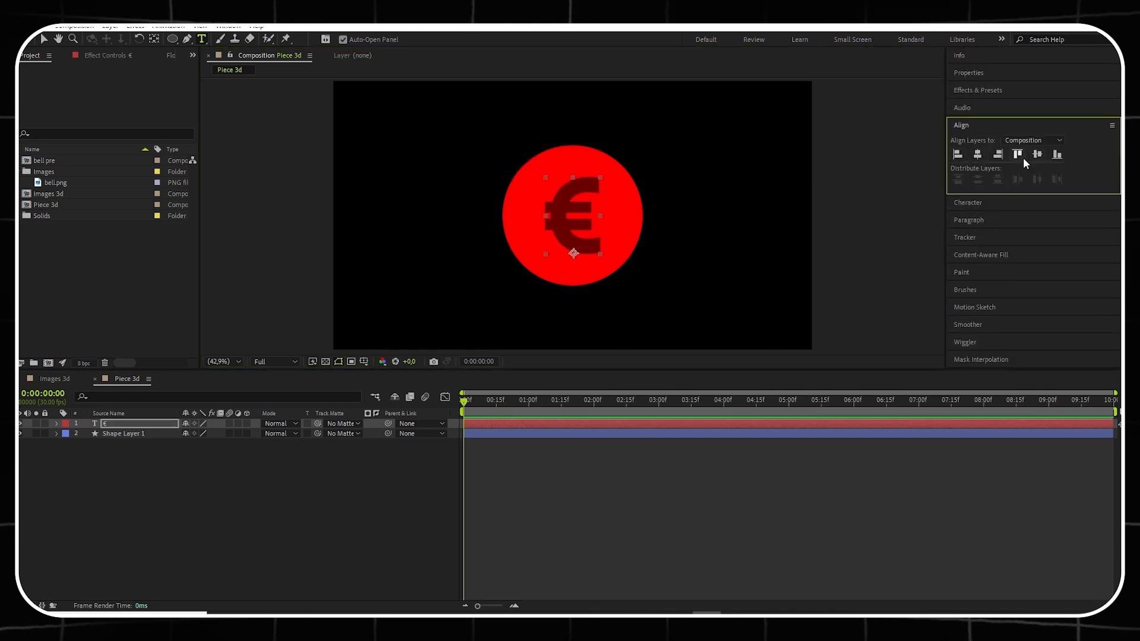
- Pre-compose the € text and circle layers together as Piece pre
{"action": "left_click_drag", "start_coordinate": [224, 480], "coordinate": [136, 423]}
{"action": "right_click", "coordinate": [135, 423]}
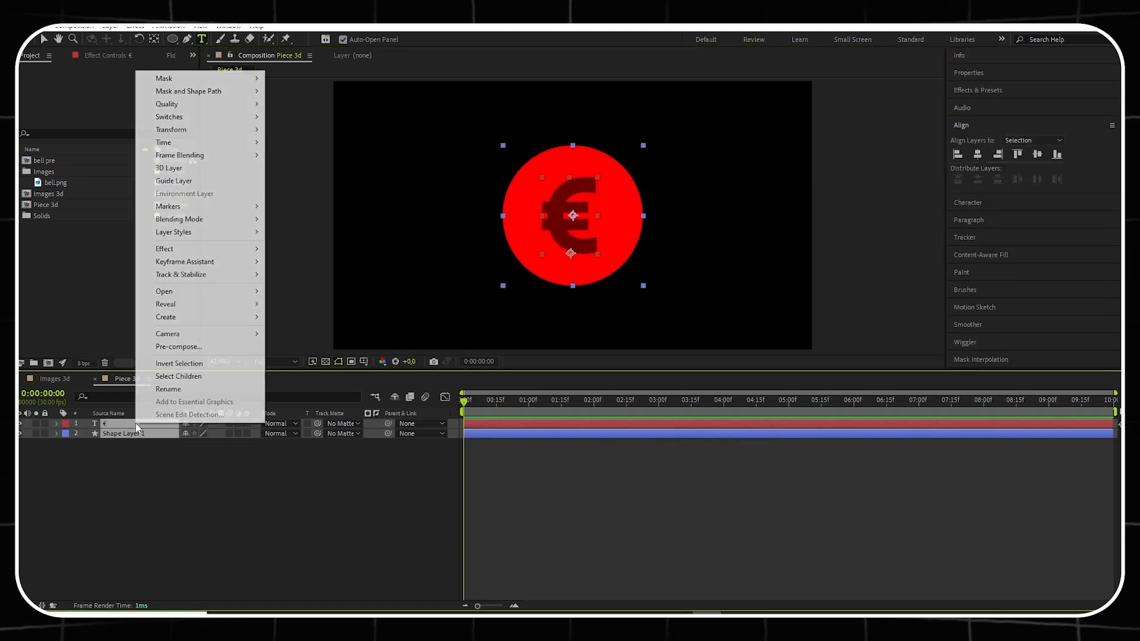
{"action": "left_click", "coordinate": [180, 347]}
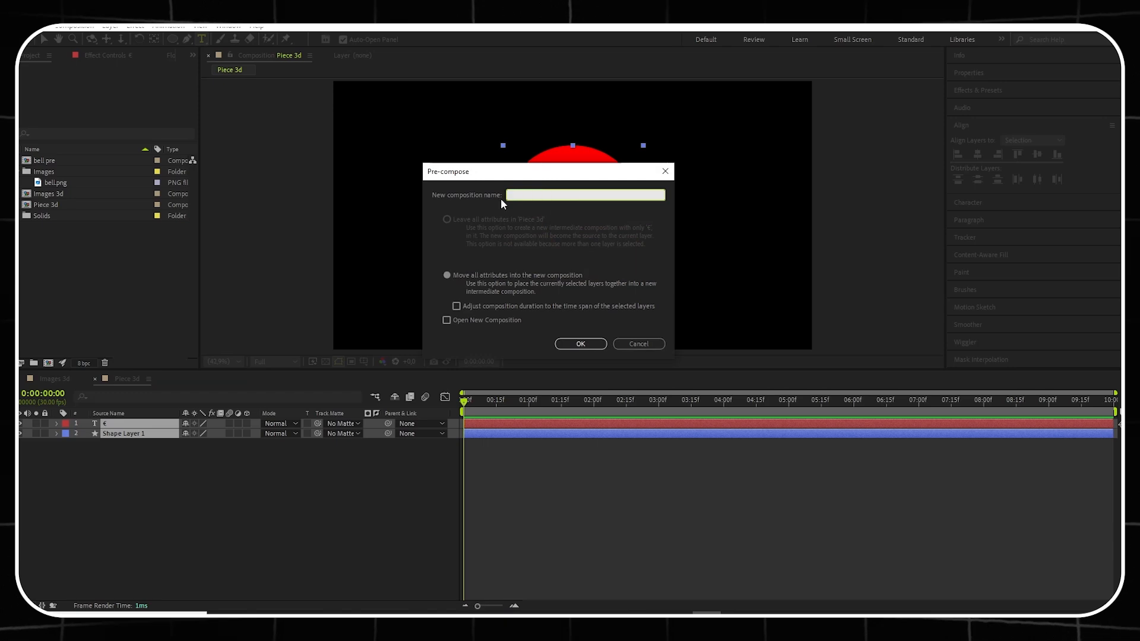
{"action": "type", "text": "Piece pre"}
{"action": "left_click", "coordinate": [580, 344]}
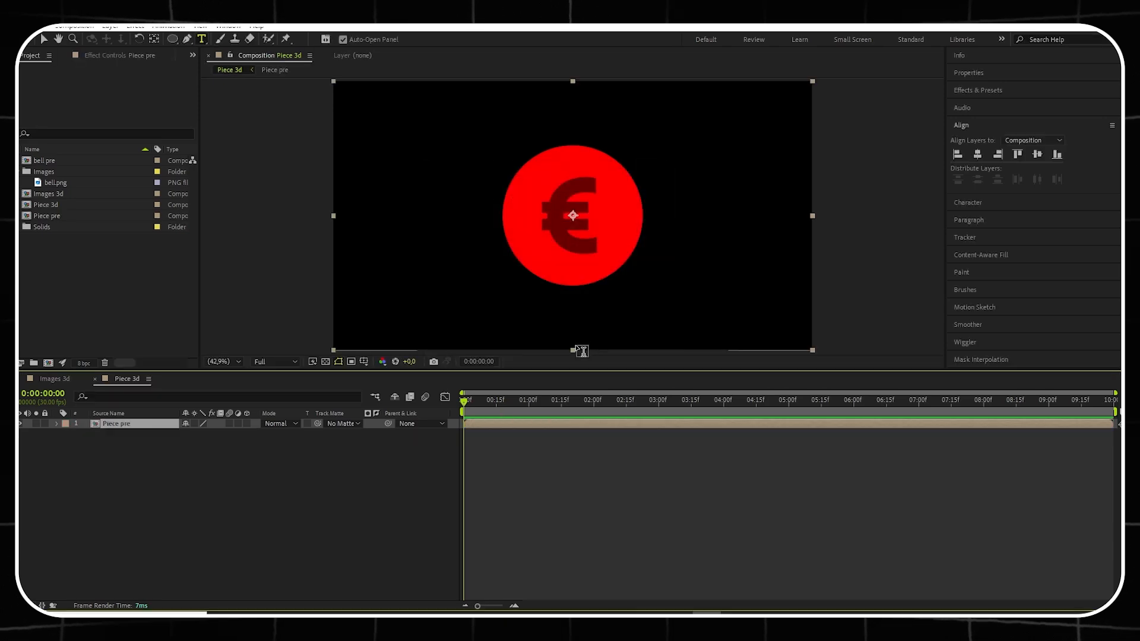
- Apply the Shatter effect to the Piece pre layer and set its View to Rendered
{"action": "left_click", "coordinate": [997, 90]}
{"action": "left_click_drag", "start_coordinate": [995, 105], "coordinate": [948, 110]}
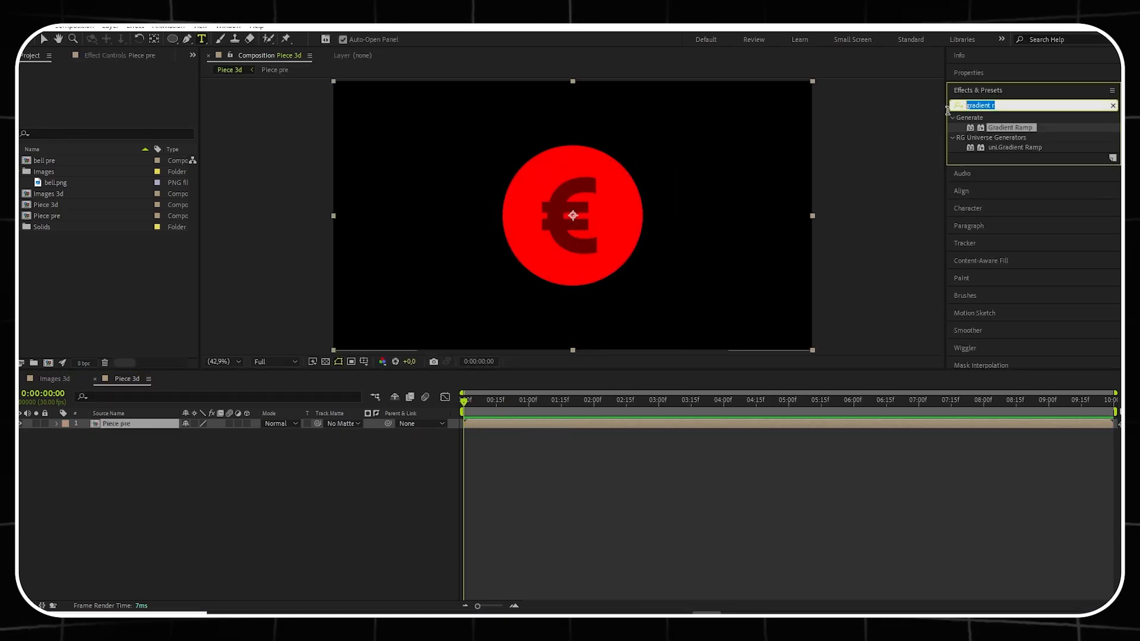
{"action": "type", "text": "shatter"}
{"action": "left_click_drag", "start_coordinate": [988, 156], "coordinate": [148, 423]}
{"action": "left_click", "coordinate": [139, 90]}
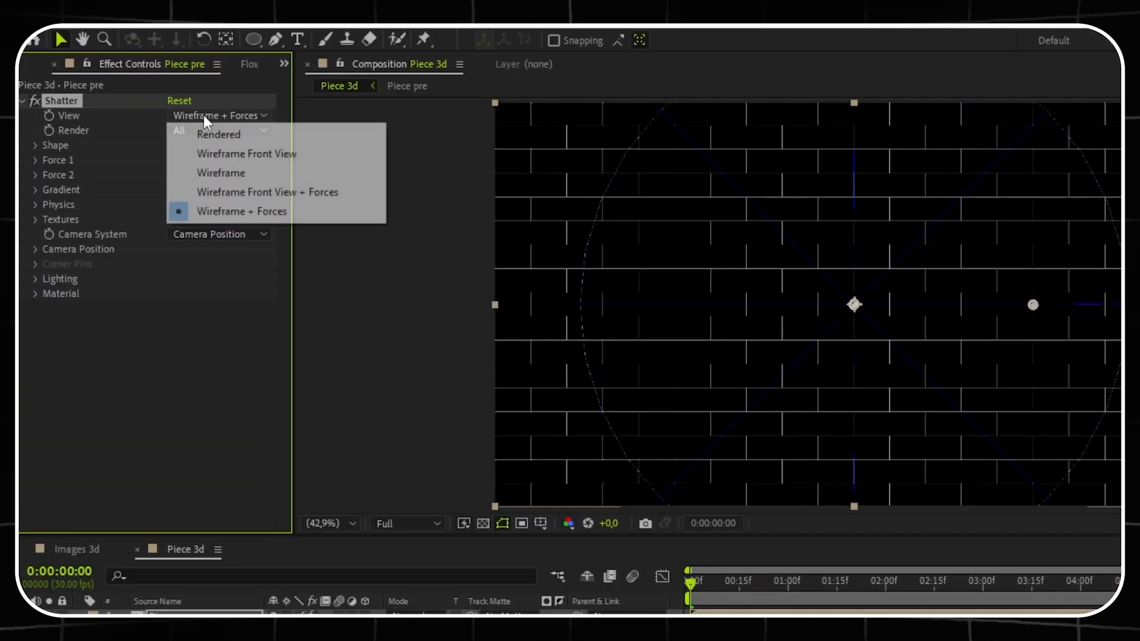
{"action": "left_click", "coordinate": [234, 135]}
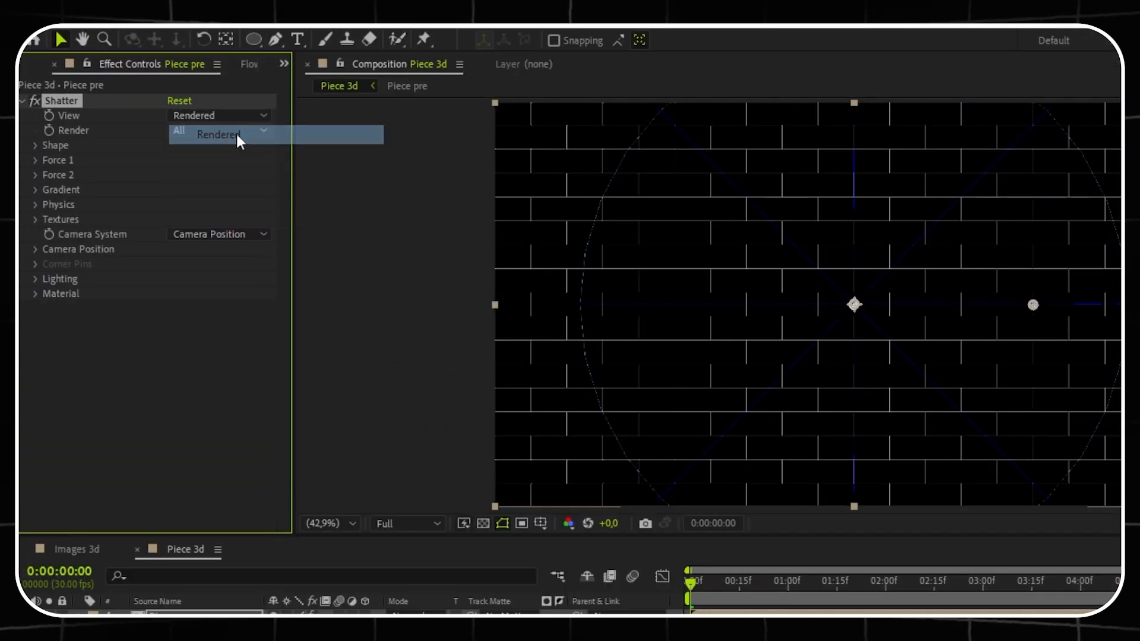
- Set the Shatter pattern to Custom and use Piece pre as the custom shatter map
{"action": "left_click", "coordinate": [35, 145]}
{"action": "left_click", "coordinate": [196, 160]}
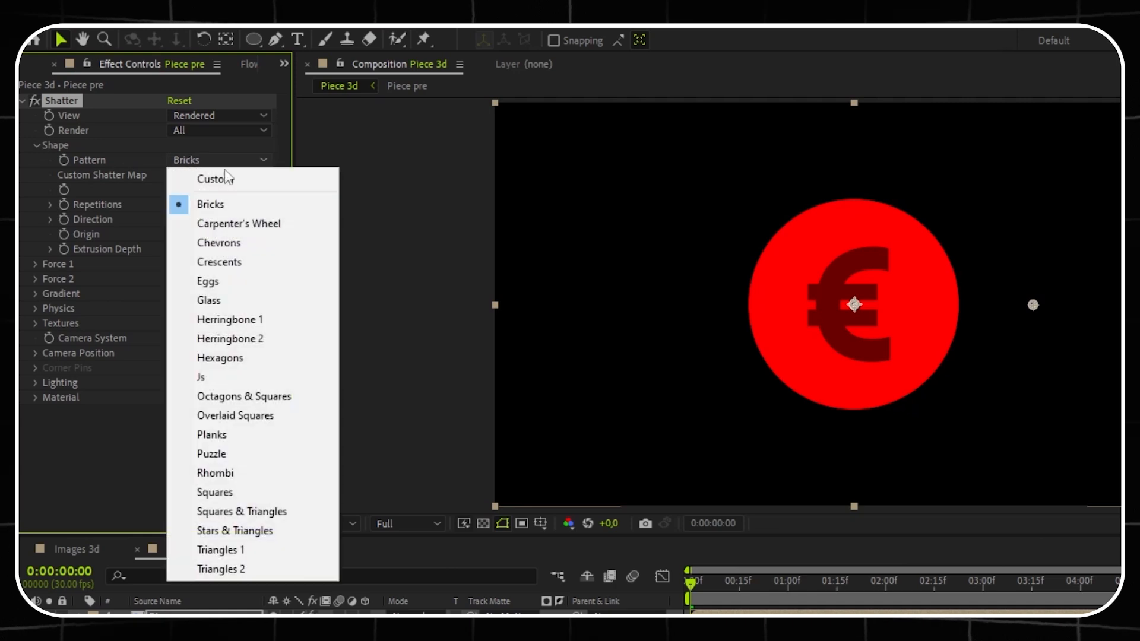
{"action": "left_click", "coordinate": [226, 178]}
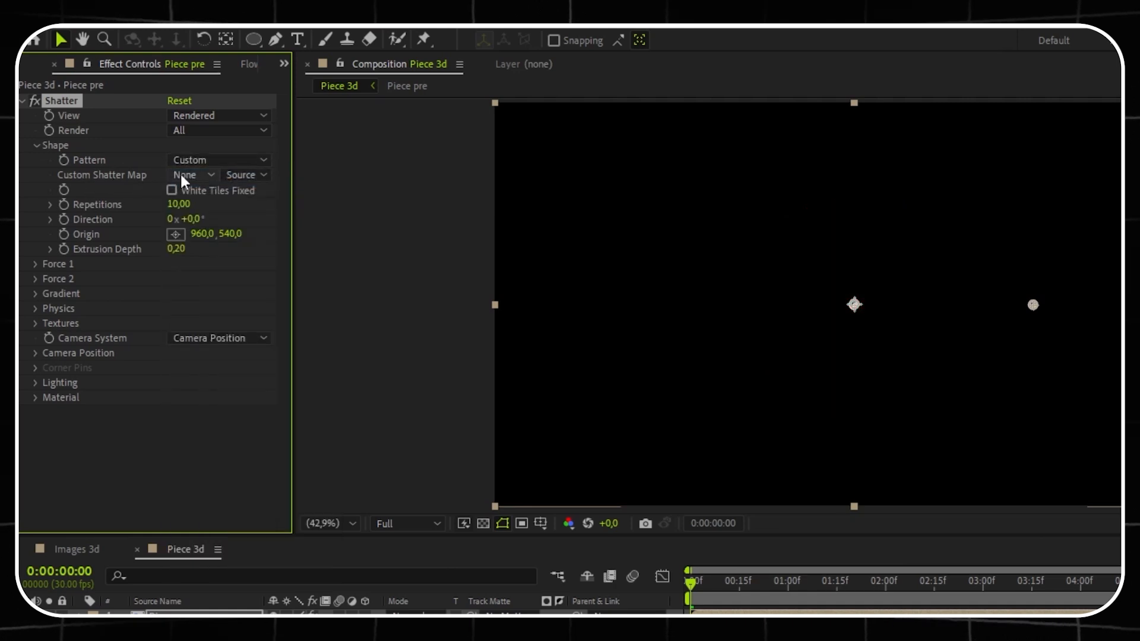
{"action": "left_click", "coordinate": [184, 175]}
{"action": "left_click", "coordinate": [216, 219]}
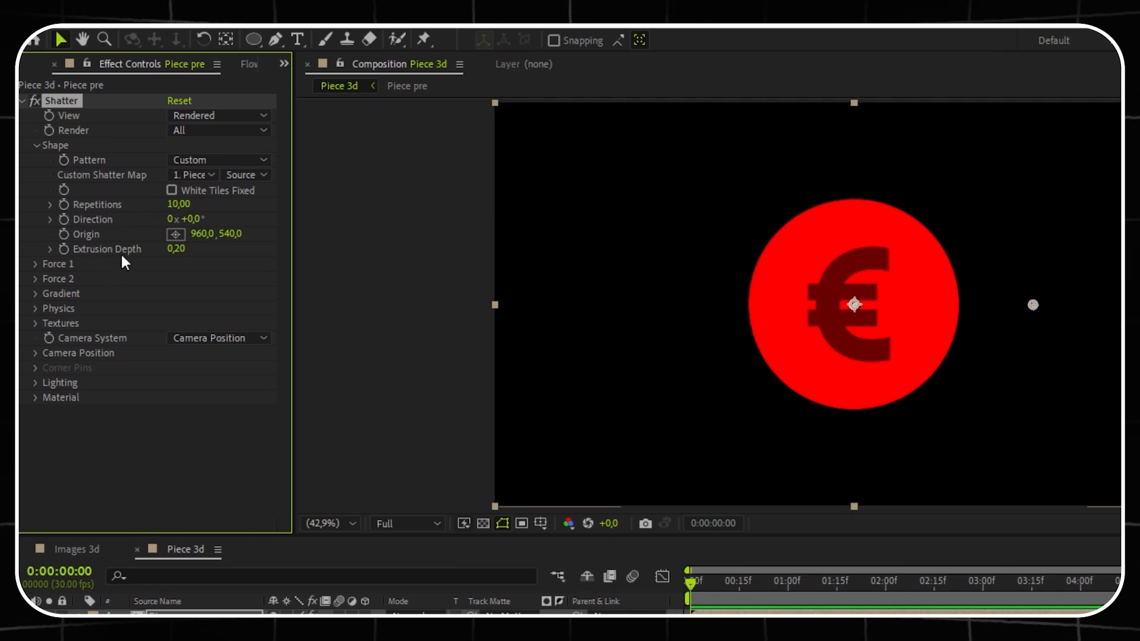
- Set the Shatter camera's Y Rotation to 35° and the Extrusion Depth to 0,7
{"action": "left_click", "coordinate": [35, 353]}
{"action": "left_click", "coordinate": [191, 381]}
{"action": "type", "text": "35"}
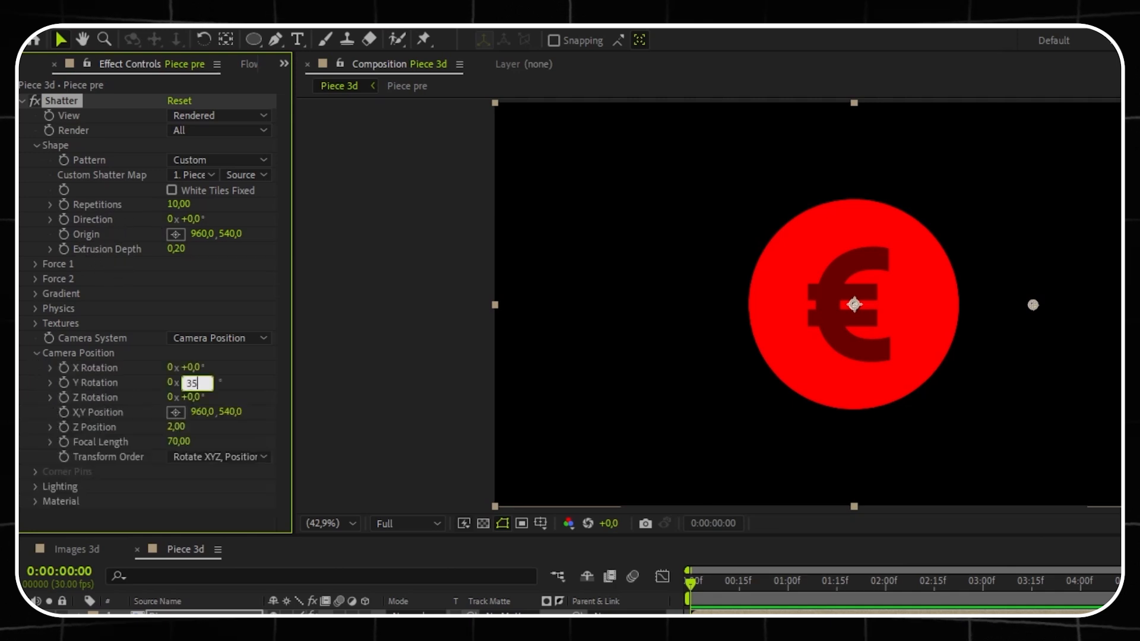
{"action": "key", "text": "Return"}
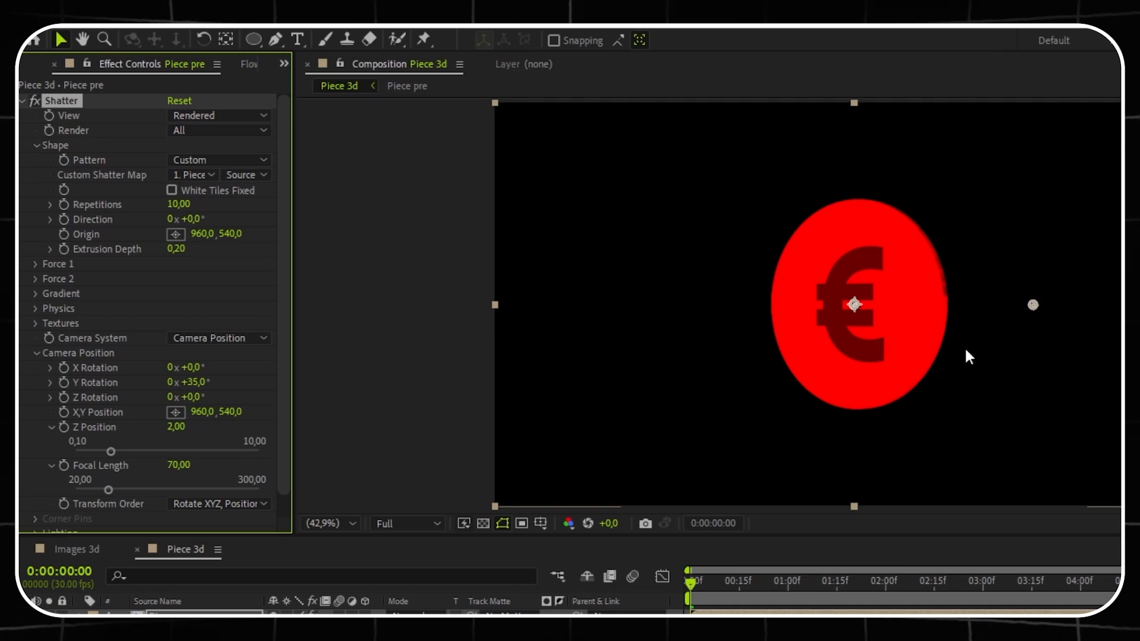
{"action": "left_click", "coordinate": [176, 249]}
{"action": "type", "text": "0,7"}
{"action": "key", "text": "Return"}
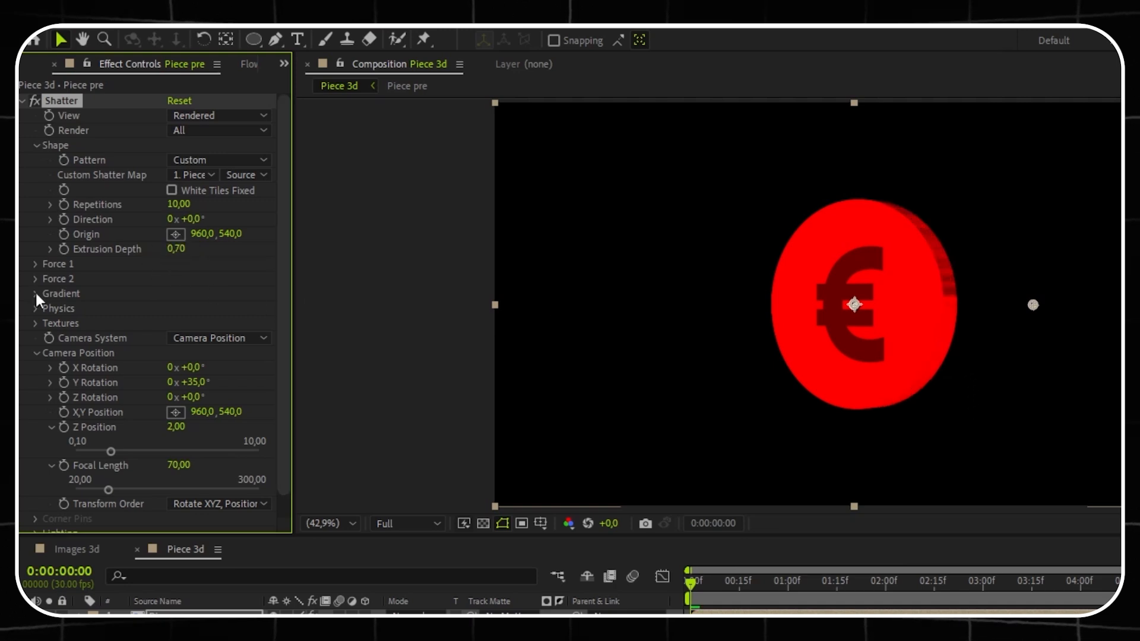
- Assign Piece pre as the Shatter effect's Gradient Layer
{"action": "left_click", "coordinate": [35, 291]}
{"action": "left_click", "coordinate": [194, 323]}
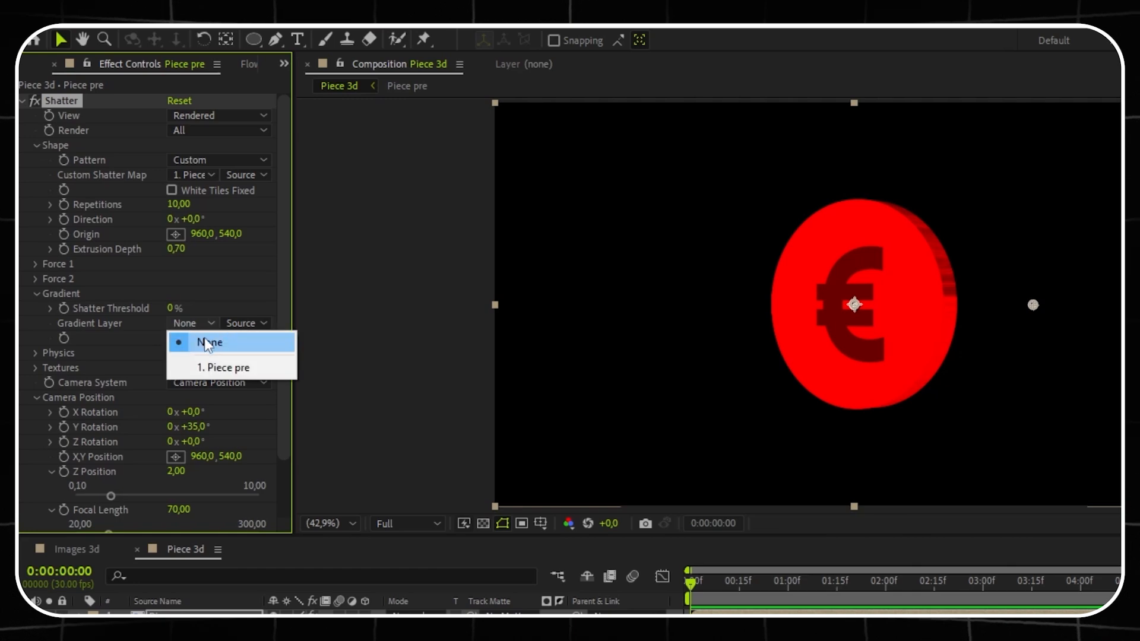
{"action": "left_click", "coordinate": [216, 369]}
{"action": "left_click", "coordinate": [36, 293]}
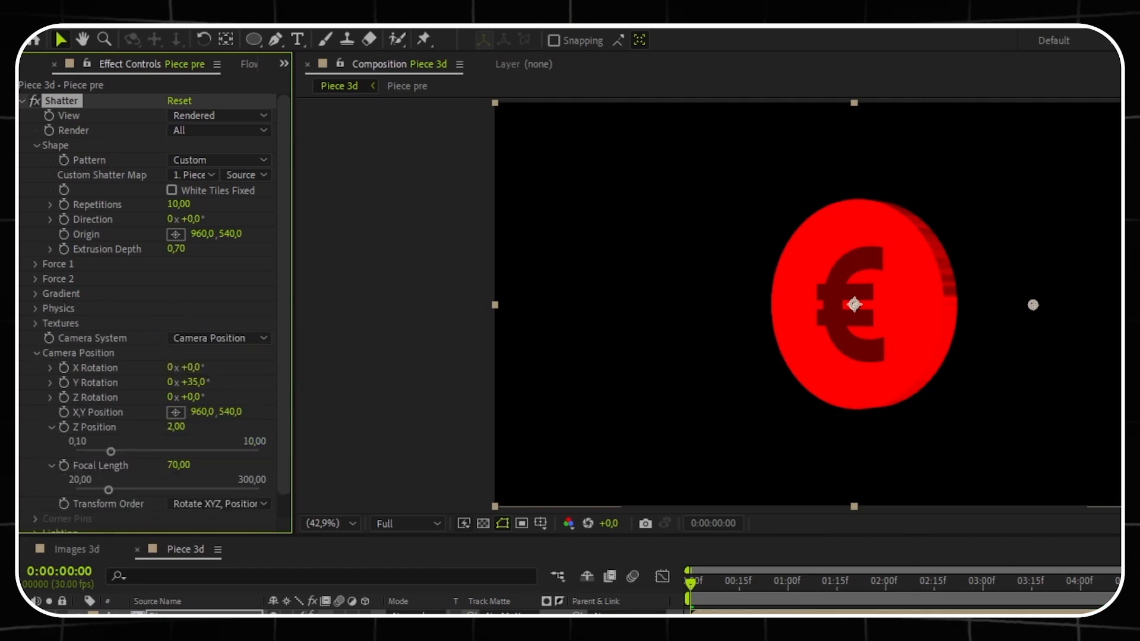
- Set the Side Mode of the Shatter textures to Color
{"action": "left_click", "coordinate": [36, 323]}
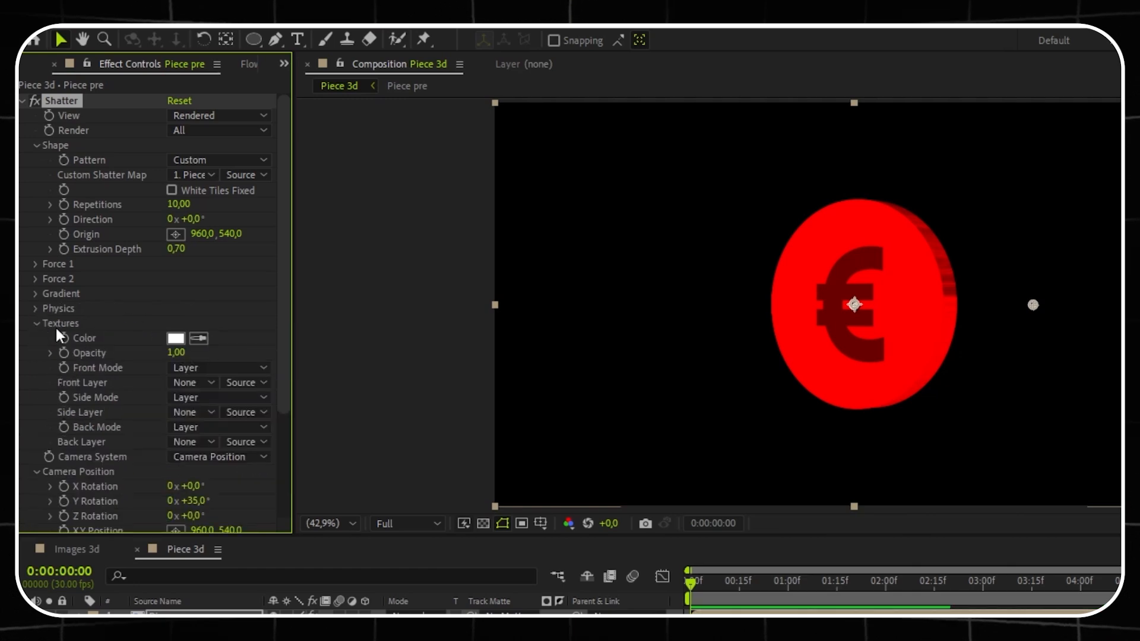
{"action": "left_click", "coordinate": [186, 395]}
{"action": "left_click", "coordinate": [194, 415]}
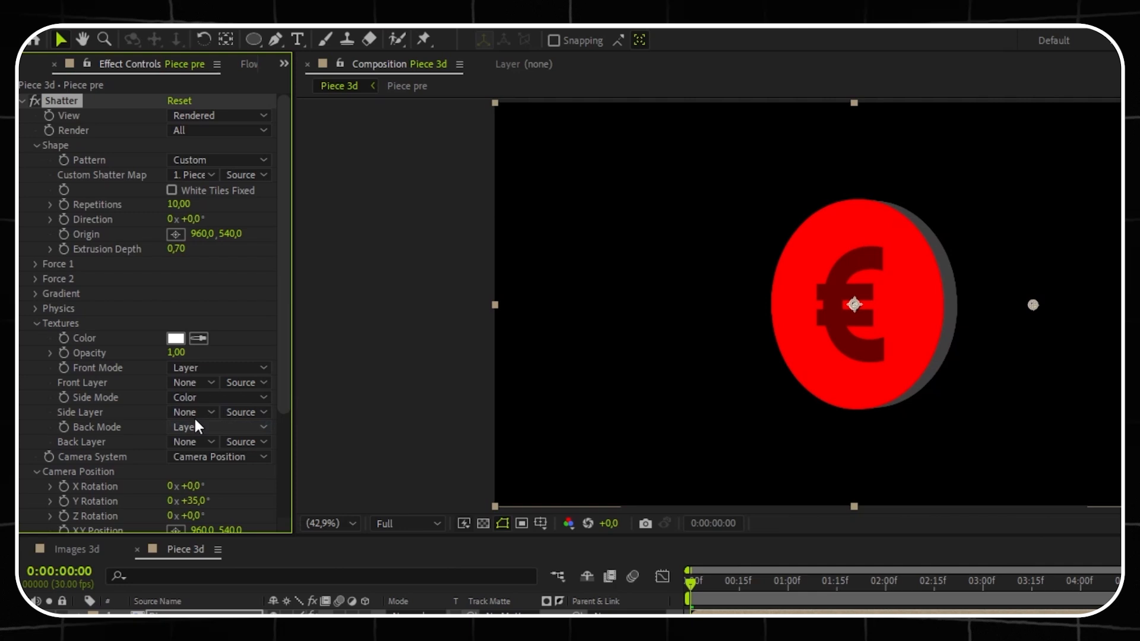
- Sample the € symbol's dark red as the Shatter texture color and make it slightly darker
{"action": "left_click", "coordinate": [199, 338]}
{"action": "left_click", "coordinate": [846, 267]}
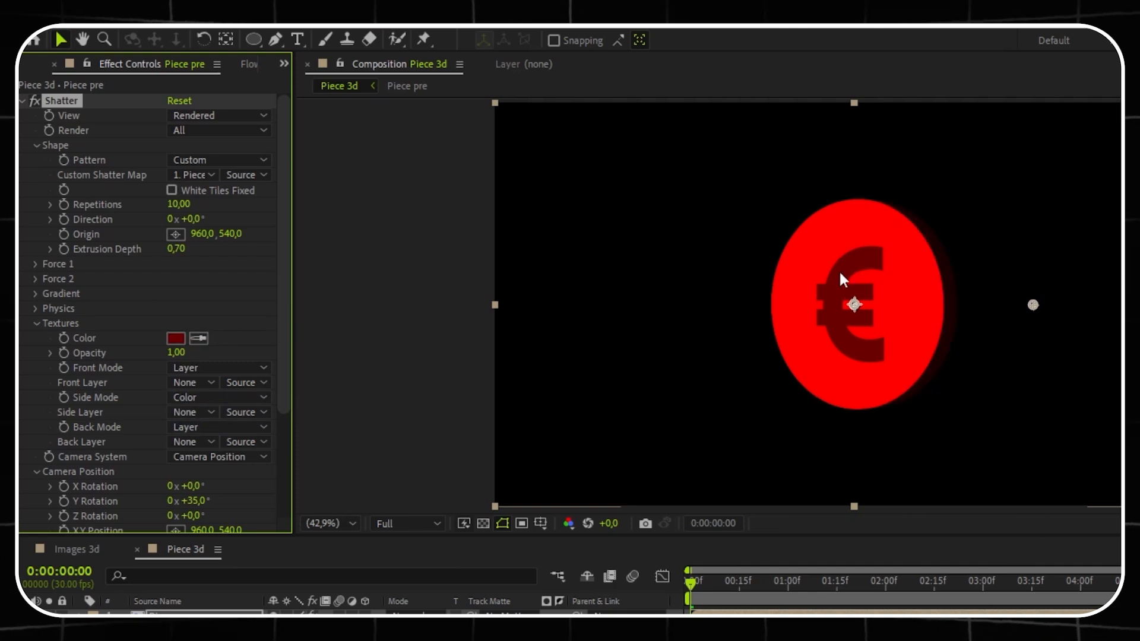
{"action": "left_click", "coordinate": [176, 338]}
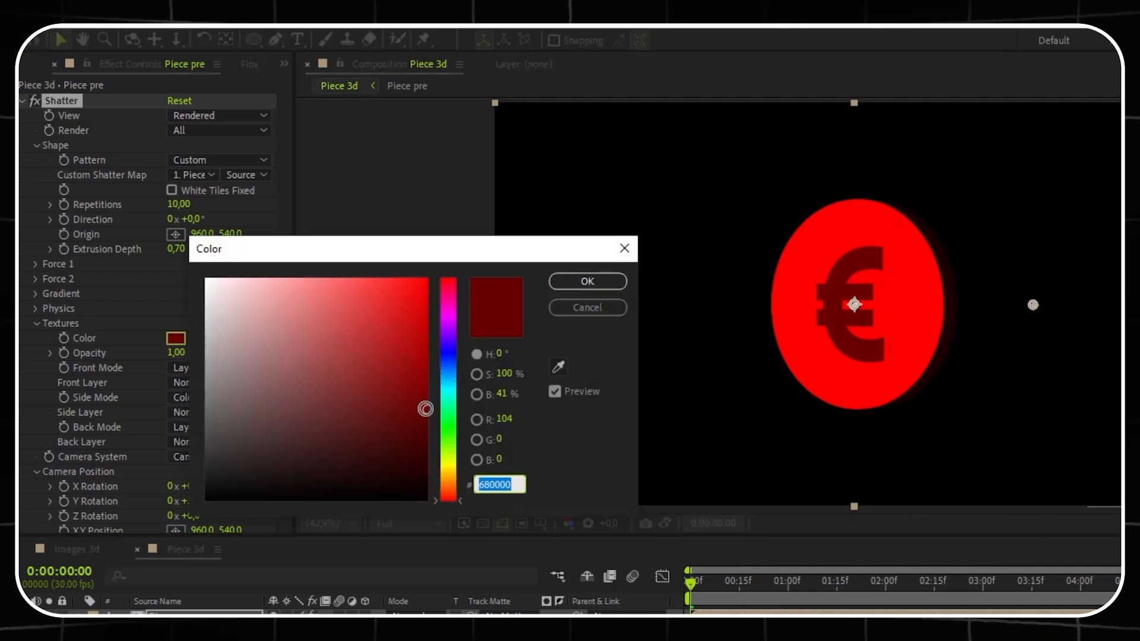
{"action": "left_click_drag", "start_coordinate": [425, 407], "coordinate": [454, 435]}
{"action": "left_click", "coordinate": [588, 283]}
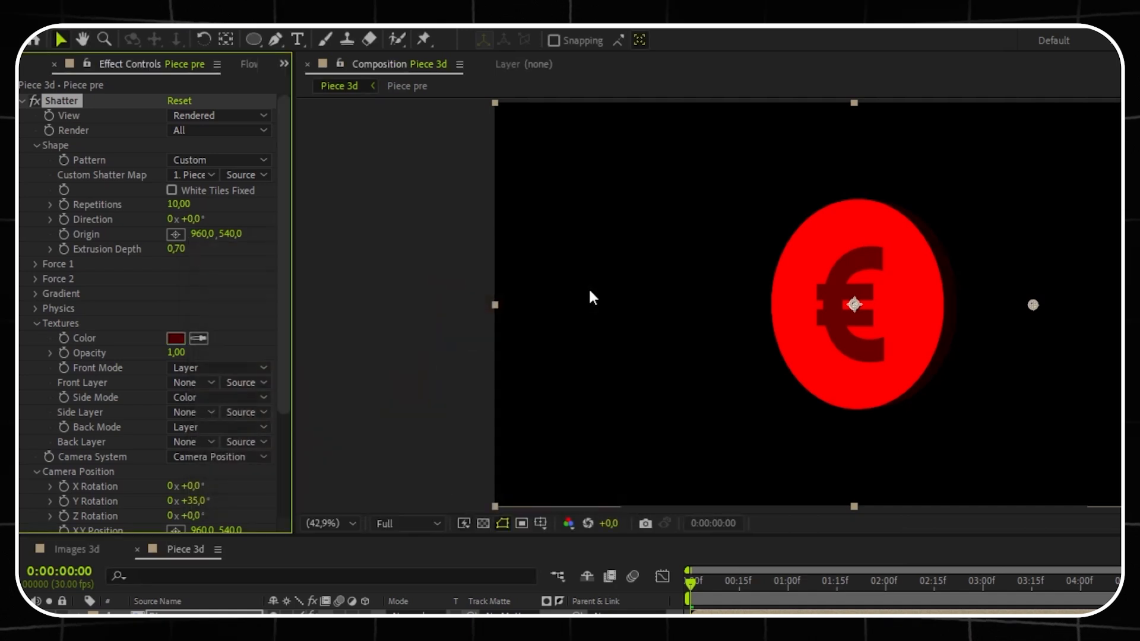
- Set the Shatter Light Type to First Comp Light and the Ambient Light to 1
{"action": "scroll", "coordinate": [141, 323], "scroll_direction": "down", "scroll_amount": 5}
{"action": "left_click", "coordinate": [35, 510]}
{"action": "scroll", "coordinate": [34, 482], "scroll_direction": "down", "scroll_amount": 3}
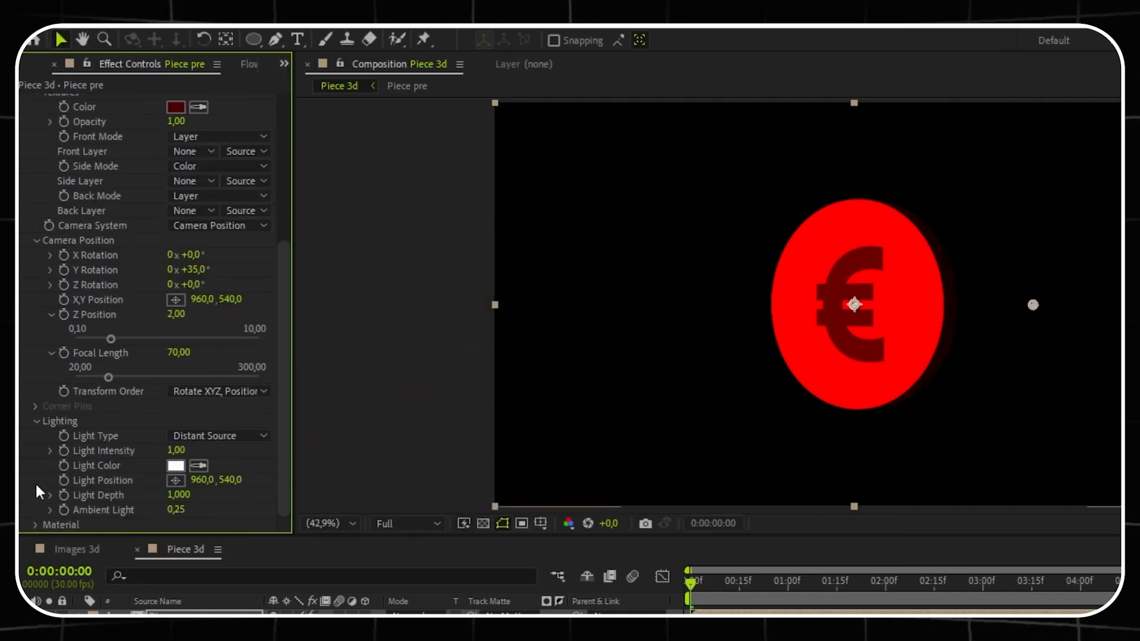
{"action": "left_click", "coordinate": [180, 437]}
{"action": "left_click", "coordinate": [225, 492]}
{"action": "scroll", "coordinate": [224, 480], "scroll_direction": "down", "scroll_amount": 2}
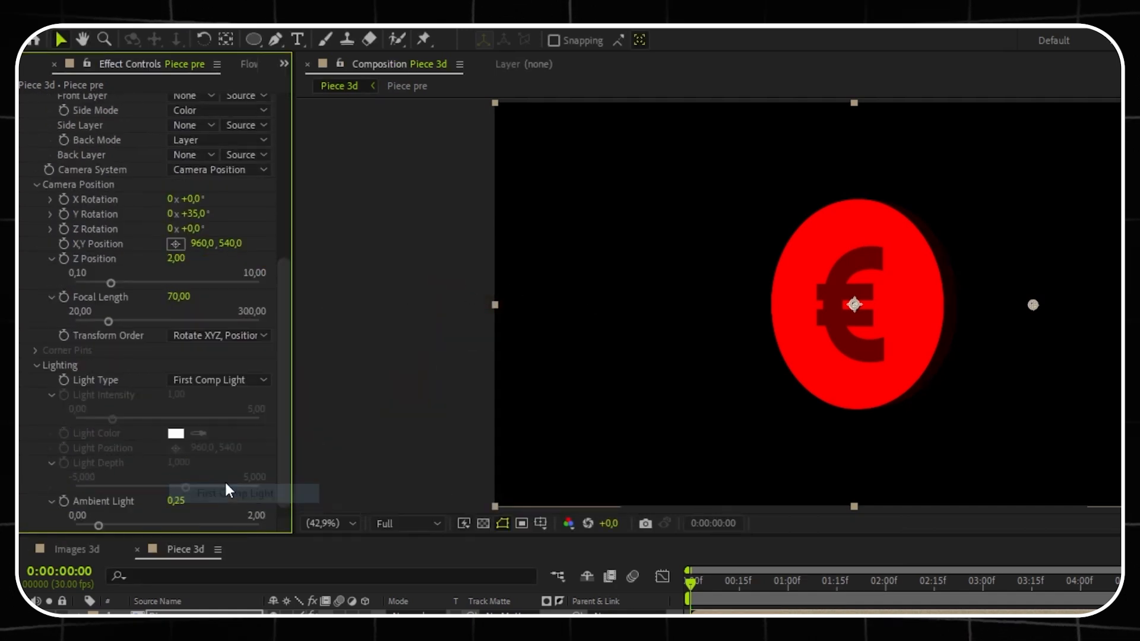
{"action": "left_click", "coordinate": [174, 500]}
{"action": "type", "text": "1"}
{"action": "key", "text": "Return"}
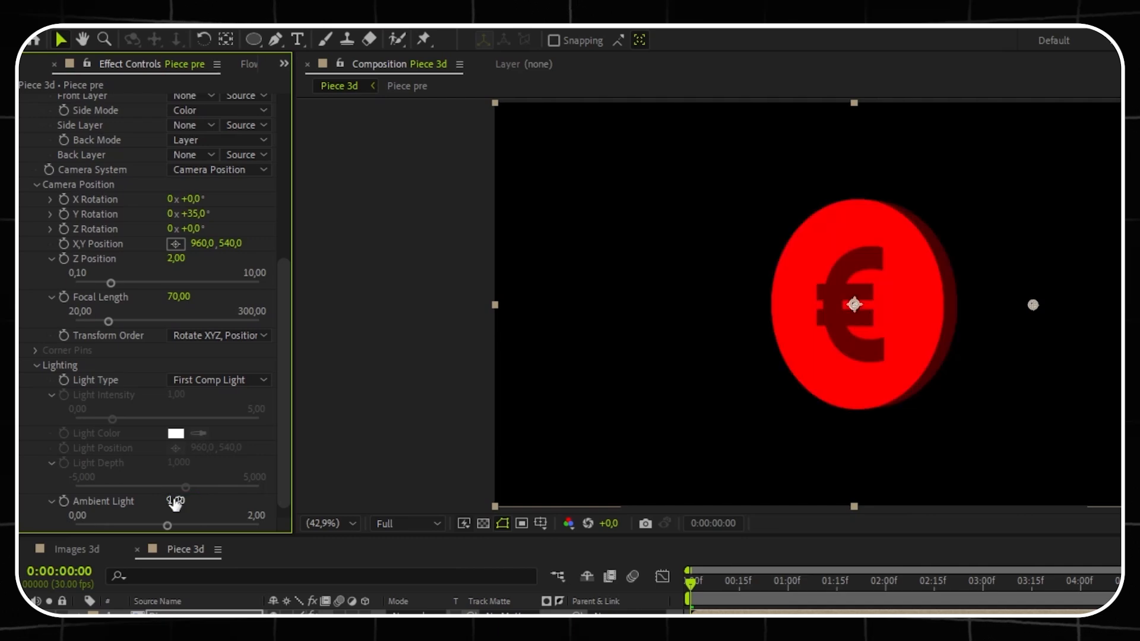
{"action": "left_click", "coordinate": [32, 366]}
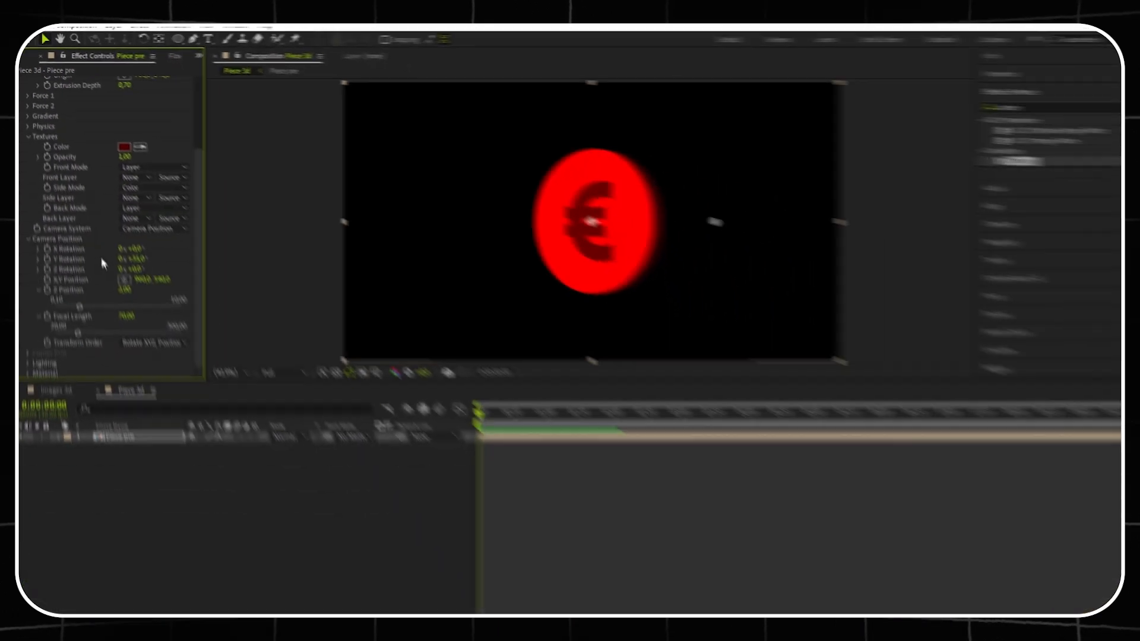
- Set the Shatter camera's Y Rotation back to 0°
{"action": "left_click", "coordinate": [133, 252]}
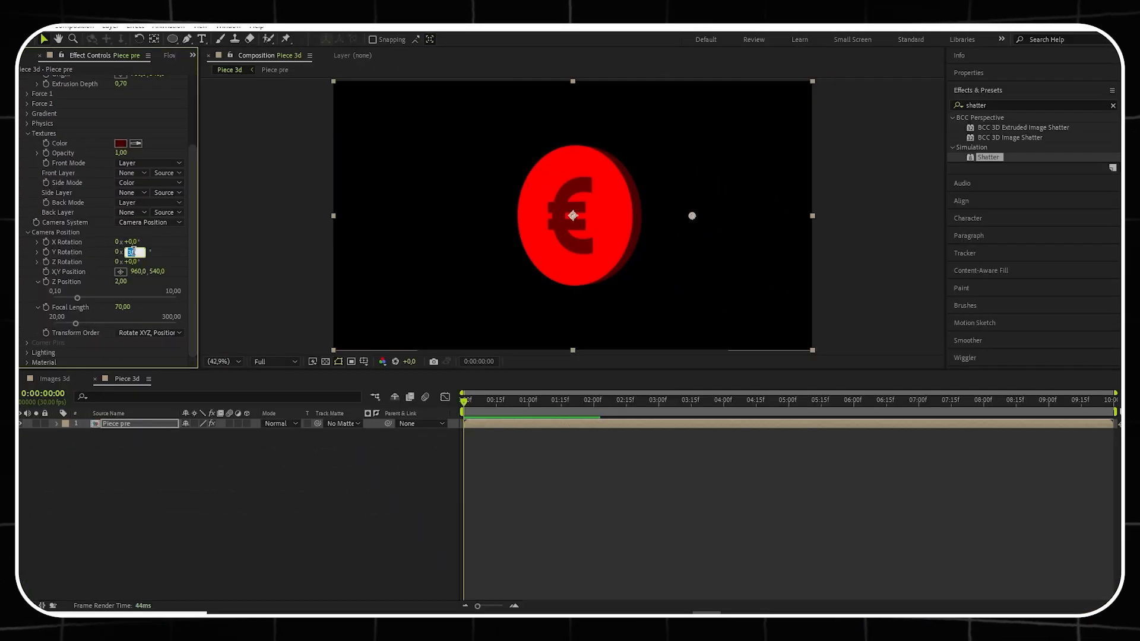
{"action": "type", "text": "0"}
{"action": "key", "text": "Return"}
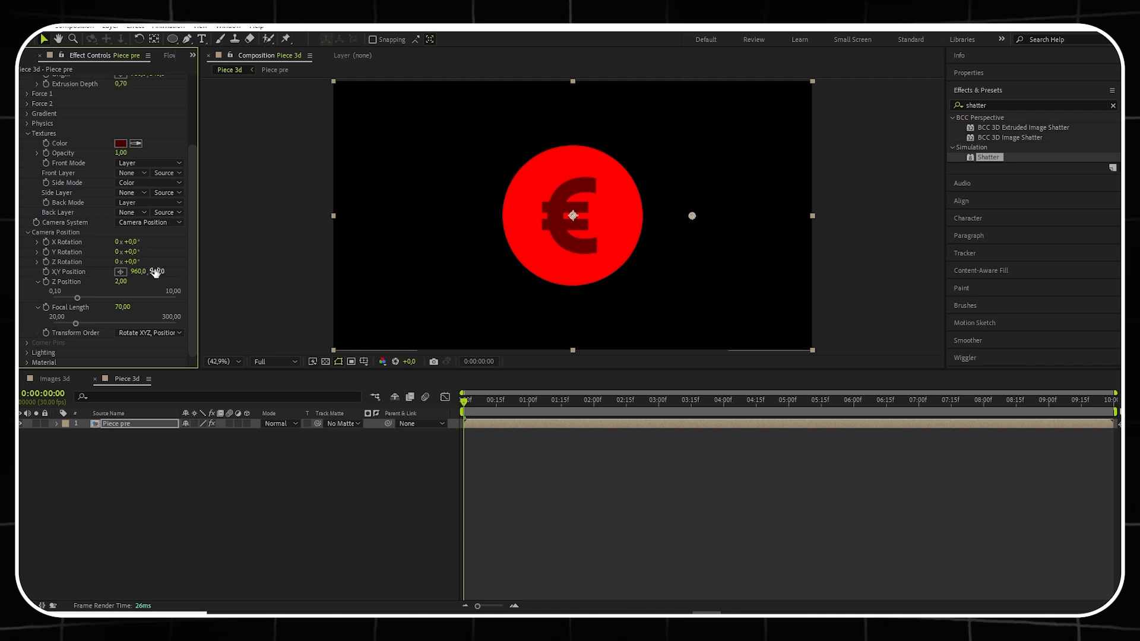
- Keyframe the Shatter camera's X Rotation from 0 at the start to 6 full turns at 0:00:03:00
{"action": "left_click", "coordinate": [45, 242]}
{"action": "left_click", "coordinate": [663, 402]}
{"action": "left_click_drag", "start_coordinate": [663, 406], "coordinate": [658, 403]}
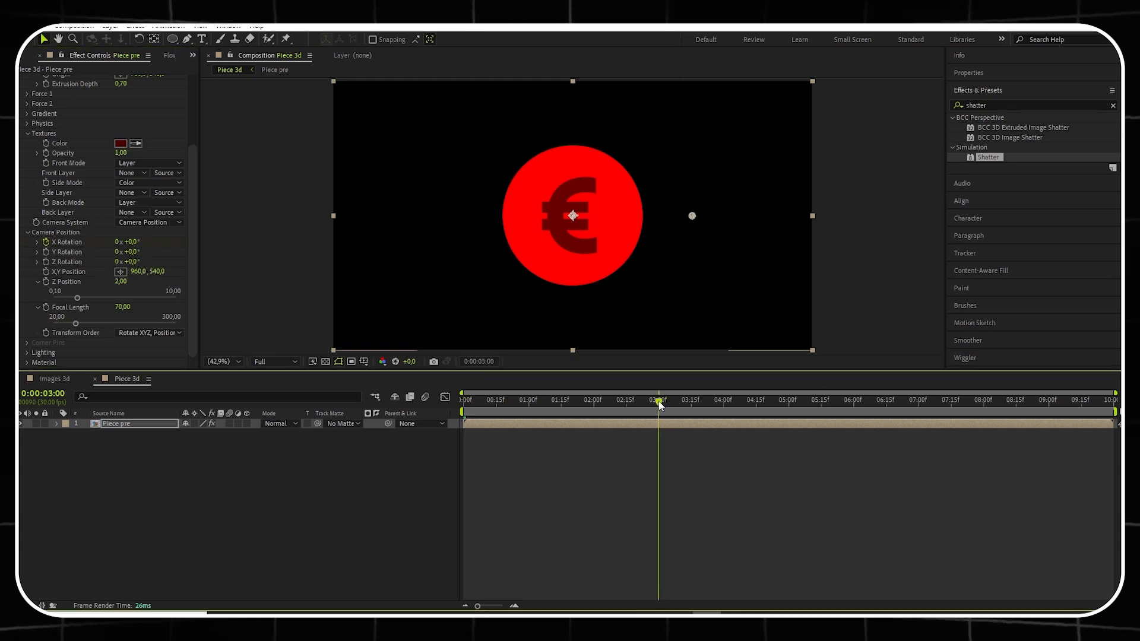
{"action": "left_click", "coordinate": [118, 242]}
{"action": "type", "text": "6"}
{"action": "key", "text": "Return"}
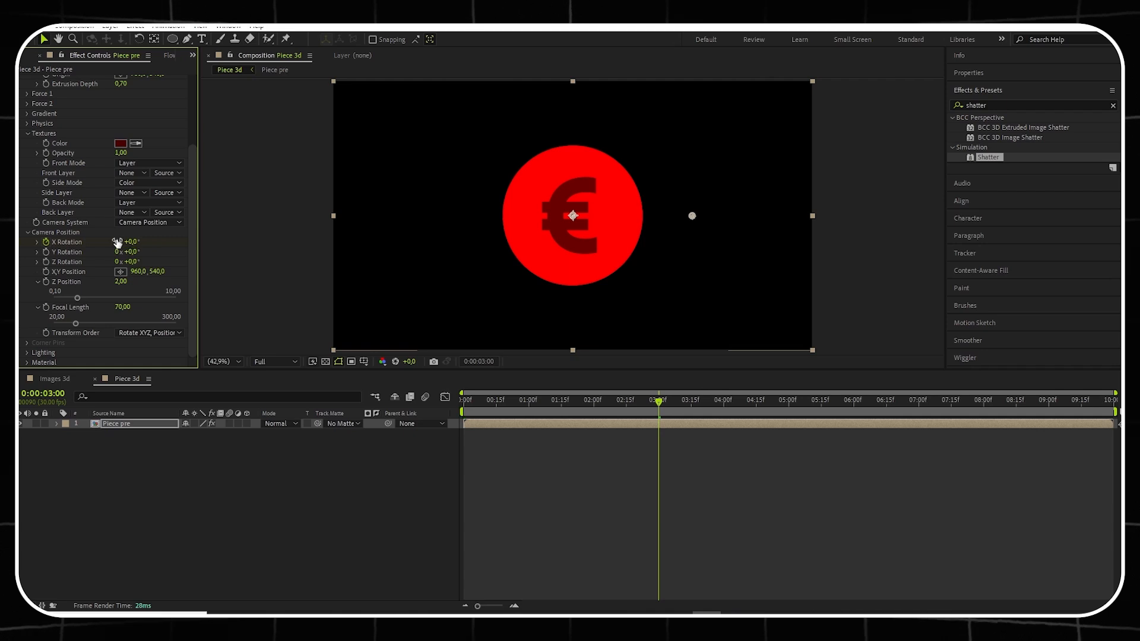
- Keyframe the Piece pre layer's Position from Y 1367 at the start to the composition centre just after 3 seconds
{"action": "left_click_drag", "start_coordinate": [658, 402], "coordinate": [454, 408]}
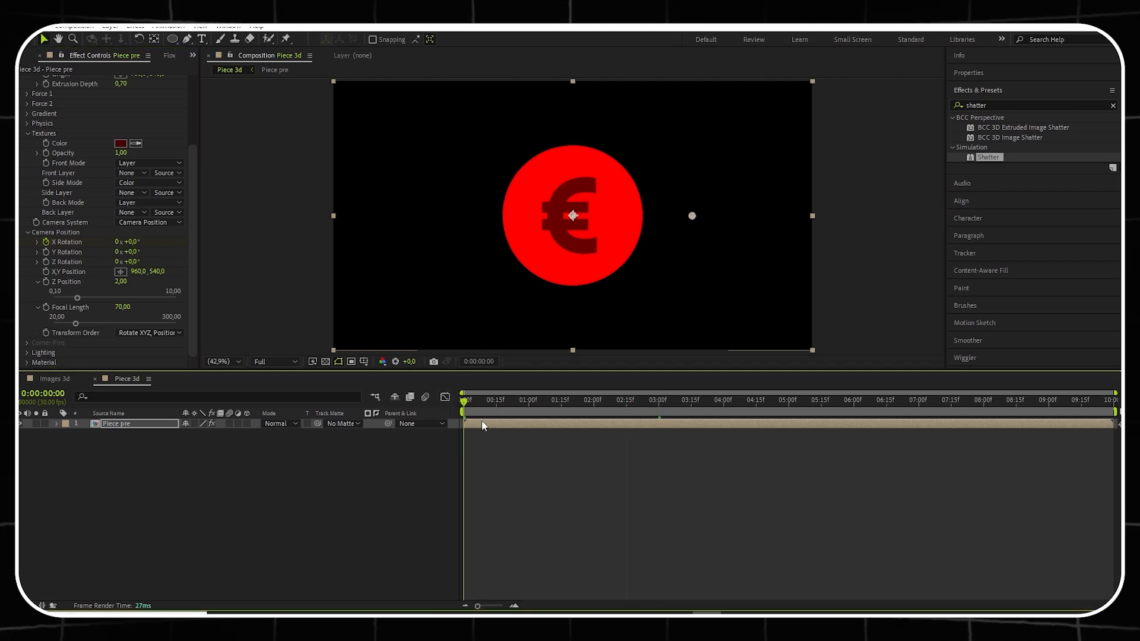
{"action": "left_click", "coordinate": [134, 422]}
{"action": "key", "text": "p"}
{"action": "left_click", "coordinate": [86, 434]}
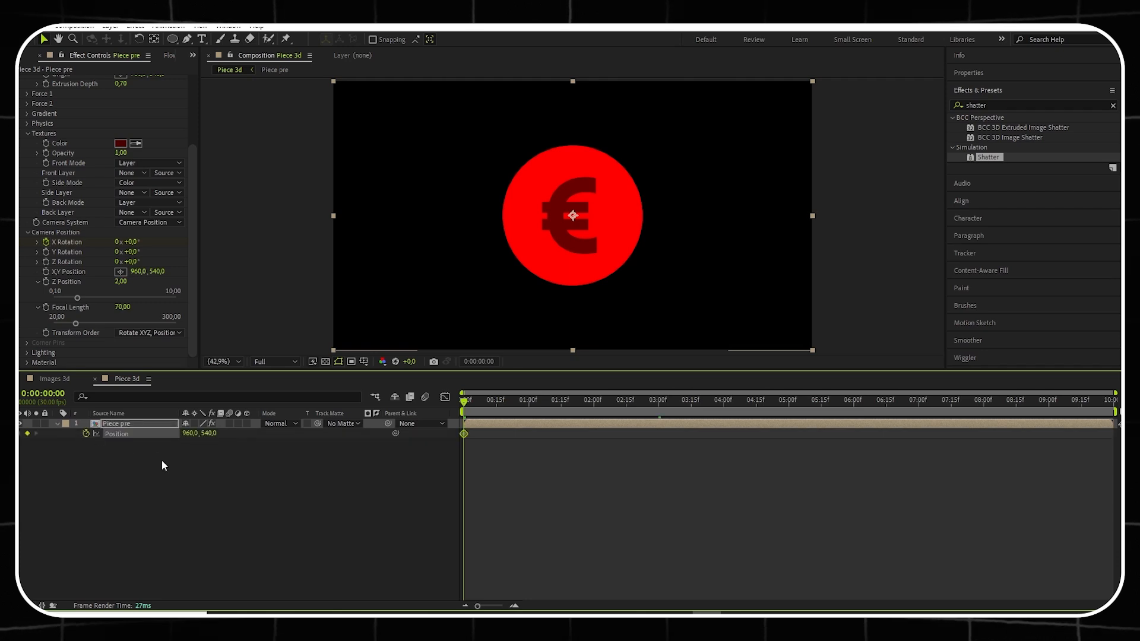
{"action": "left_click_drag", "start_coordinate": [464, 434], "coordinate": [672, 437]}
{"action": "mouse_move", "coordinate": [210, 434]}
{"action": "left_mouse_down"}
{"action": "mouse_move", "coordinate": [606, 429]}
{"action": "mouse_move", "coordinate": [211, 436]}
{"action": "left_mouse_up"}
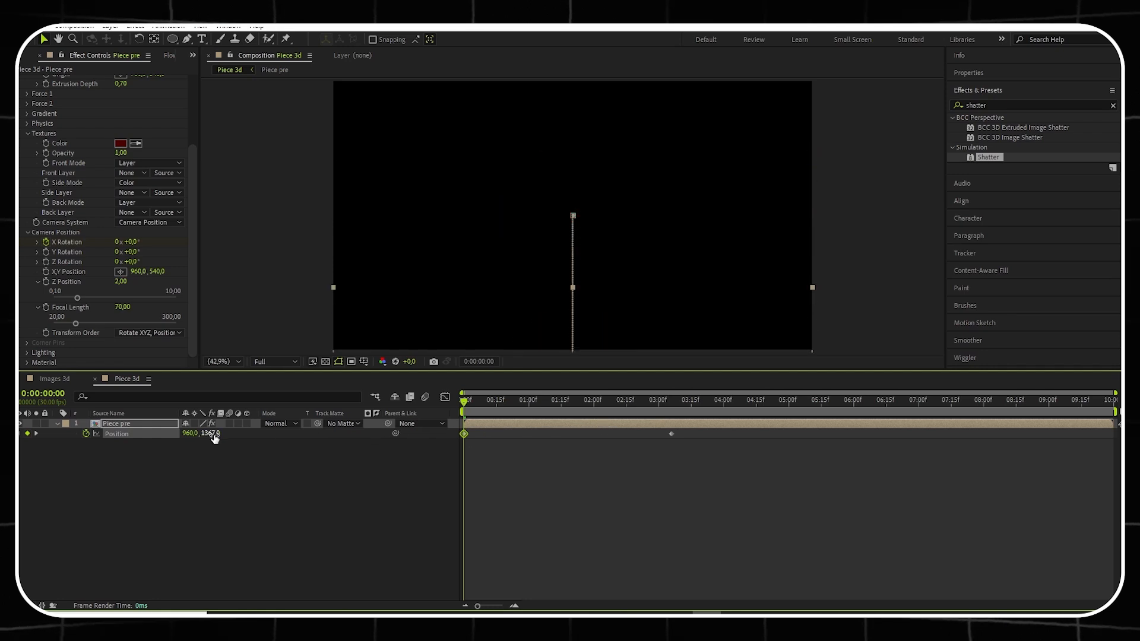
- Add a Position keyframe with Y 97,1 at 0:00:02:00 and align the last Position keyframe with the final X Rotation keyframe
{"action": "left_click_drag", "start_coordinate": [464, 399], "coordinate": [593, 399]}
{"action": "left_click_drag", "start_coordinate": [209, 433], "coordinate": [5, 438]}
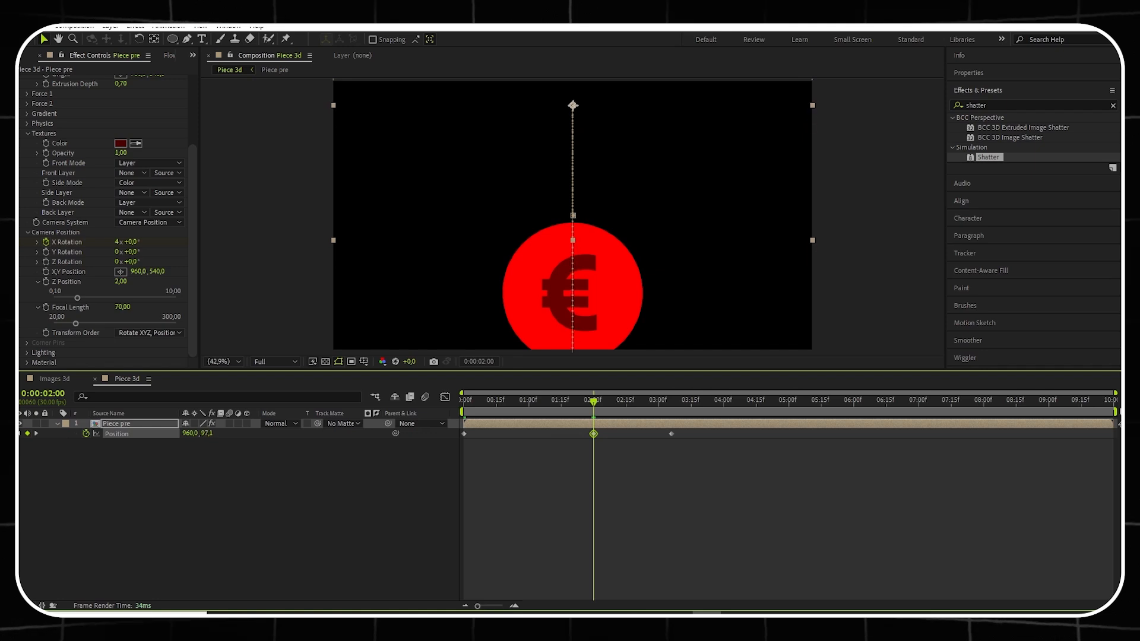
{"action": "left_click", "coordinate": [565, 423]}
{"action": "key", "text": "u"}
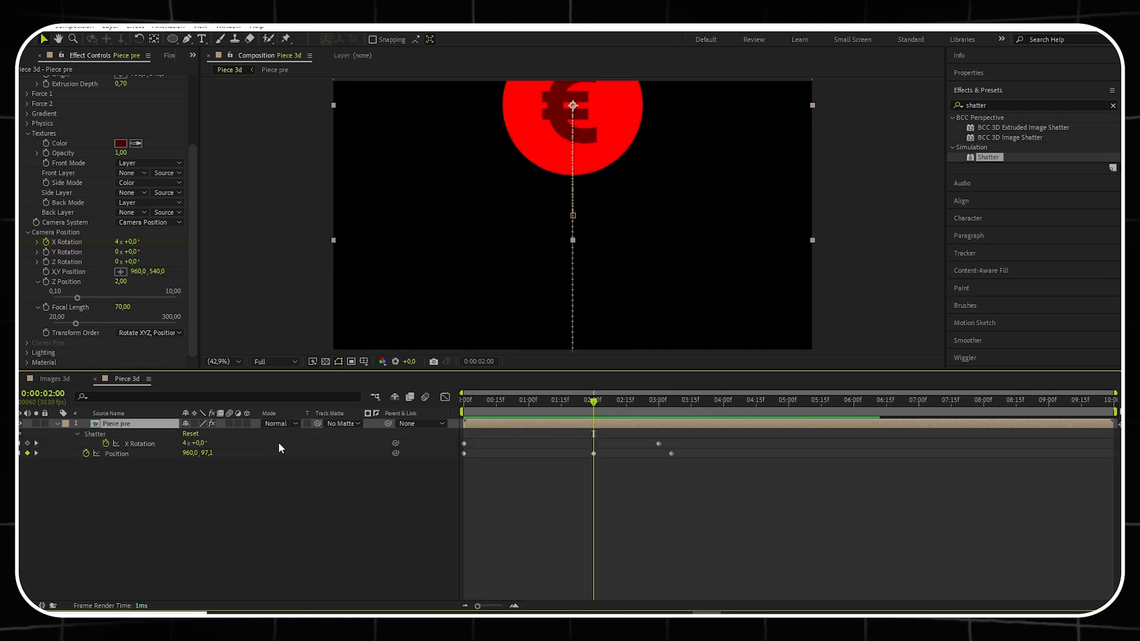
{"action": "left_click_drag", "start_coordinate": [672, 454], "coordinate": [661, 455]}
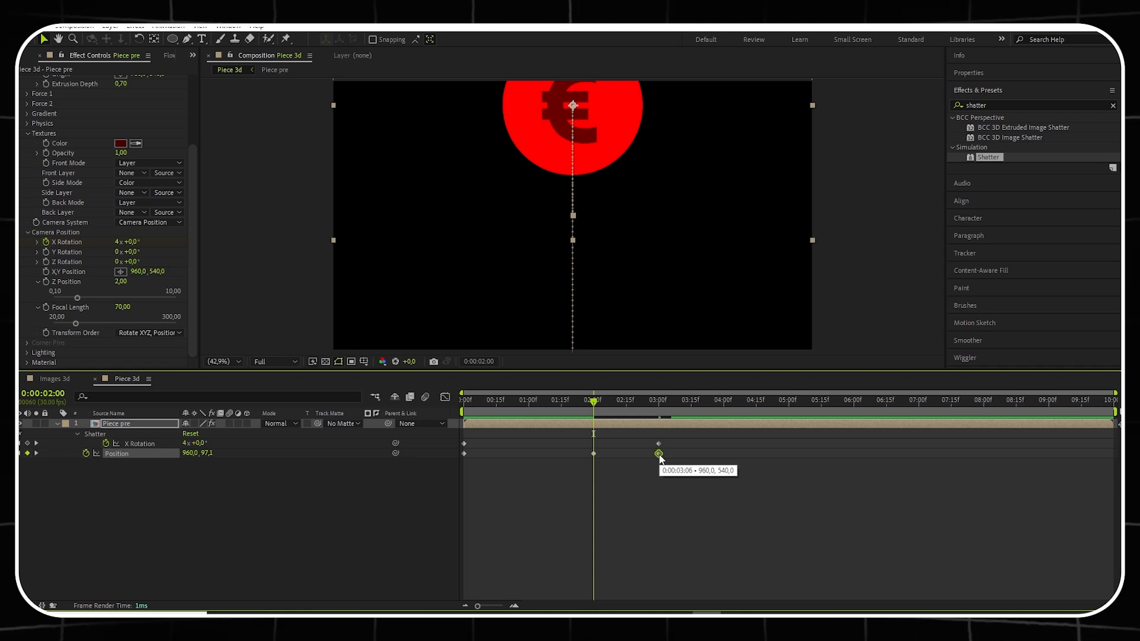
- Preview the coin toss and shift the later X Rotation and Position keyframes earlier, ending the motion at about 0:00:01:01
{"action": "key", "text": "Home"}
{"action": "key", "text": "space"}
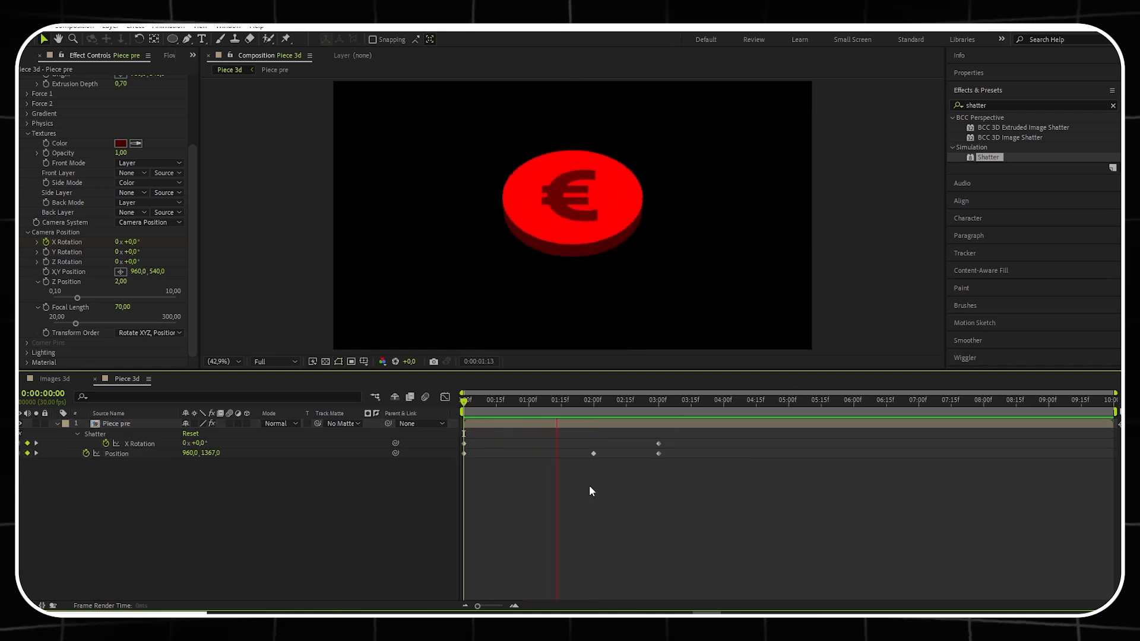
{"action": "key", "text": "space"}
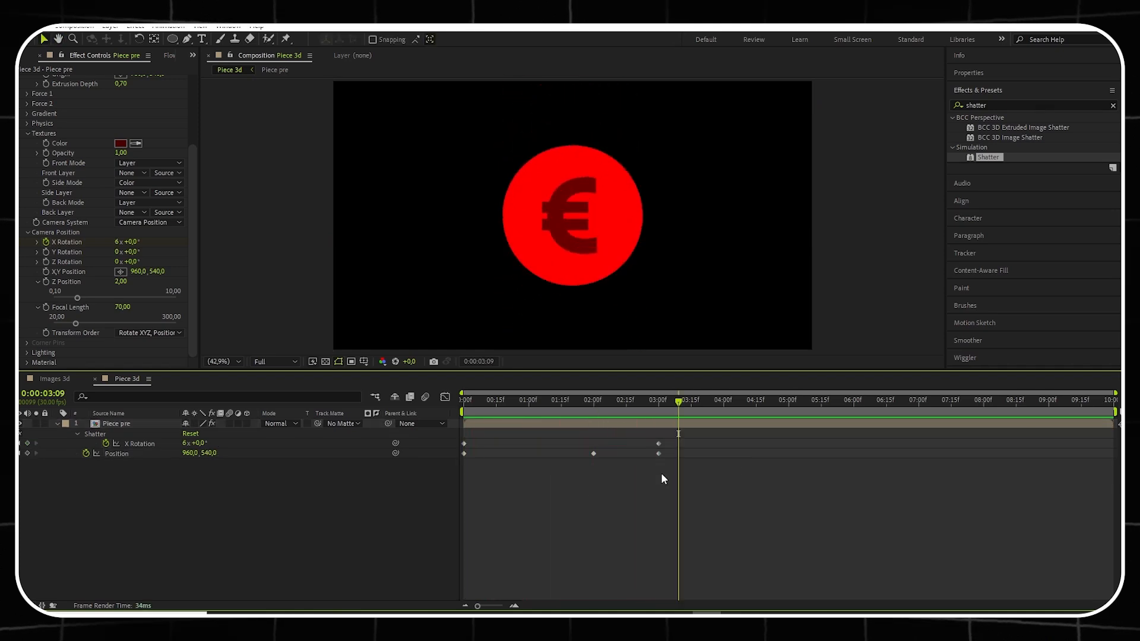
{"action": "left_click_drag", "start_coordinate": [660, 473], "coordinate": [534, 455]}
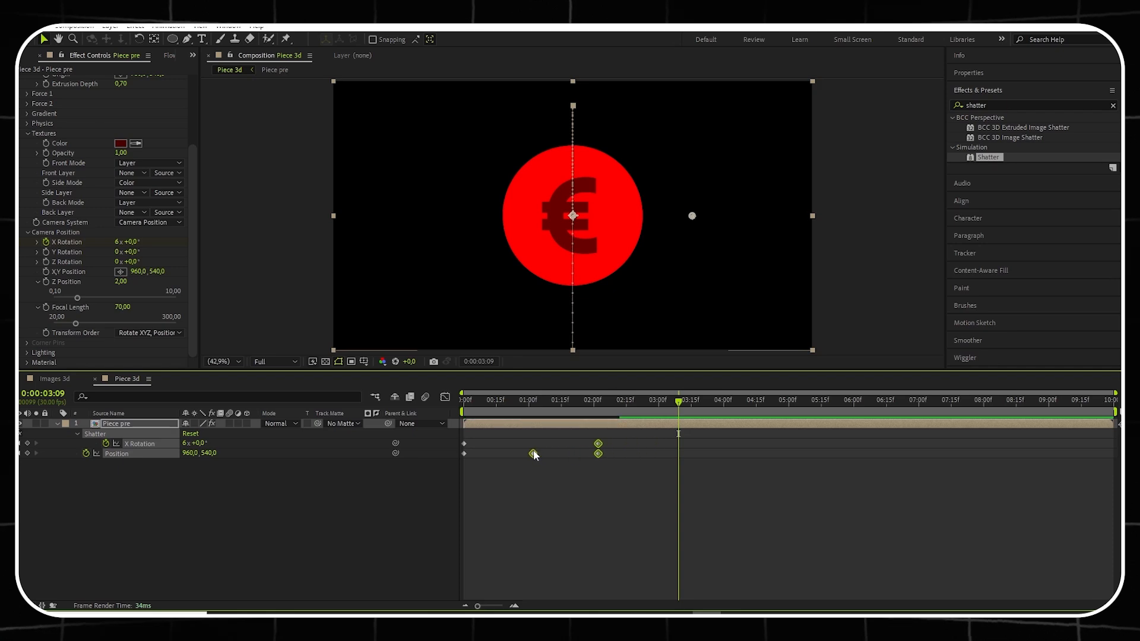
{"action": "key", "text": "space"}
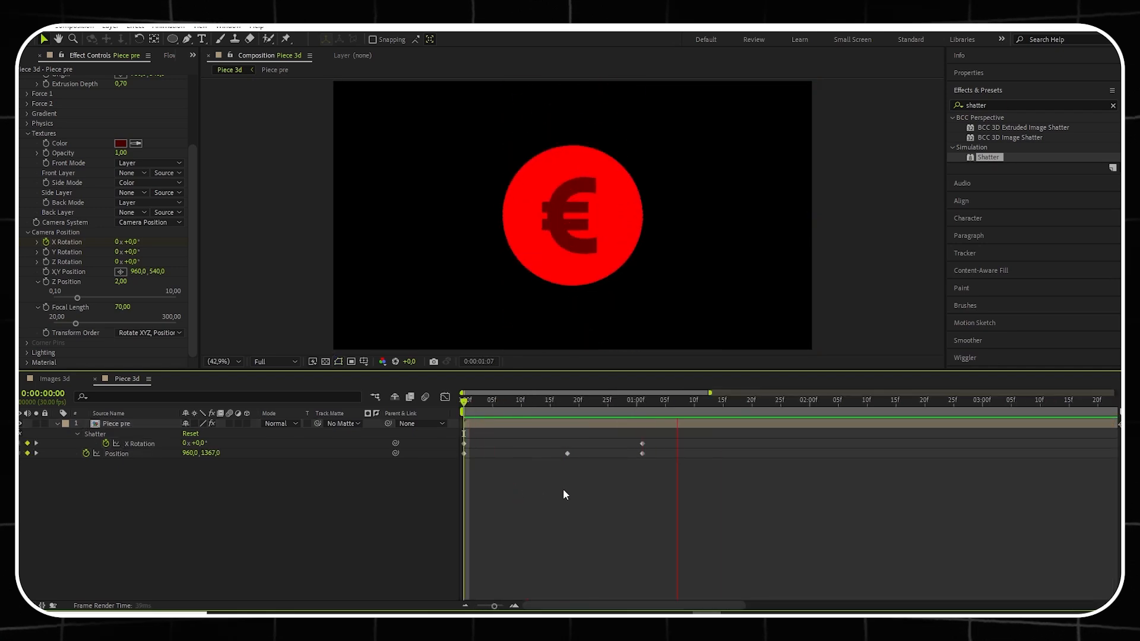
{"action": "key", "text": "space"}
- Apply Easy Ease to all X Rotation and Position keyframes of the Piece pre layer
{"action": "left_click_drag", "start_coordinate": [665, 478], "coordinate": [451, 434]}
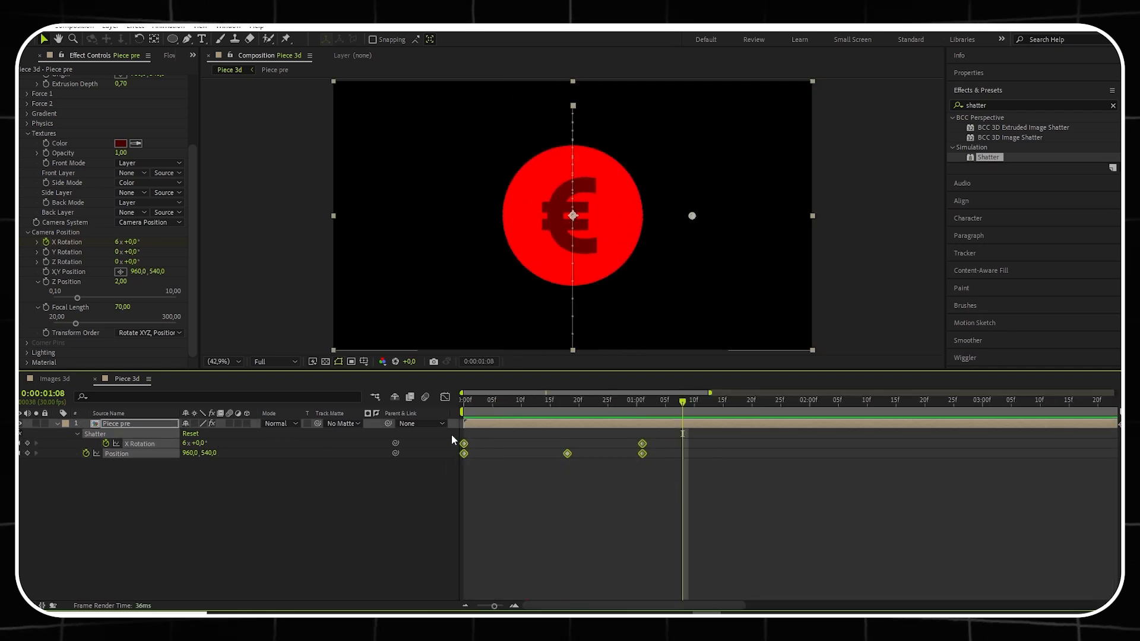
{"action": "key", "text": "F9"}
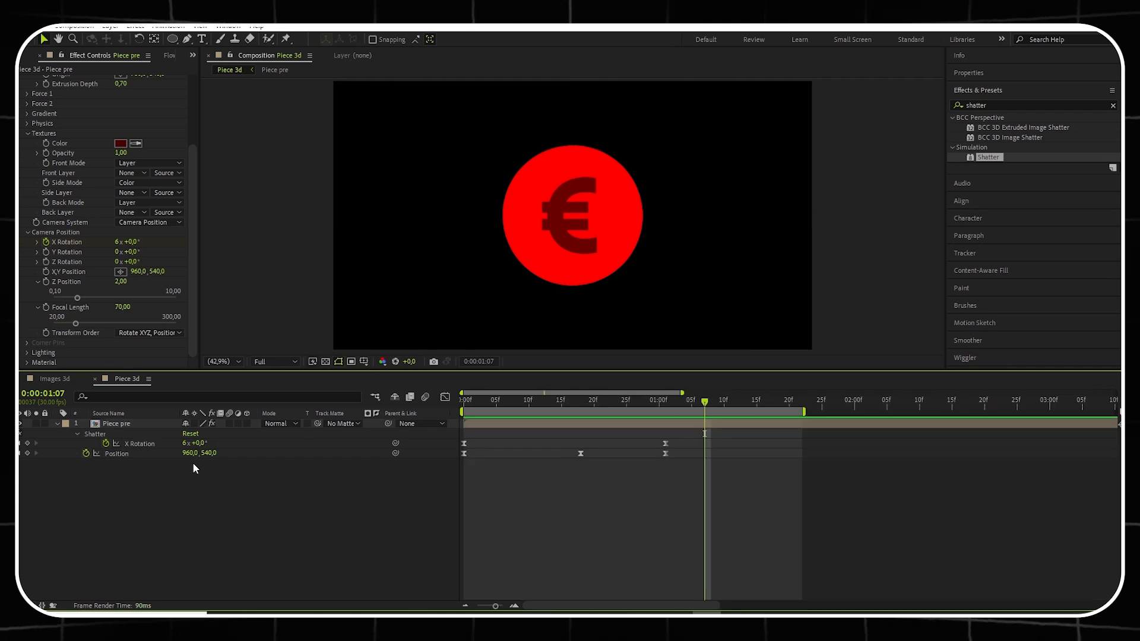
- Add a new adjustment layer above the Piece pre layer
{"action": "right_click", "coordinate": [185, 465]}
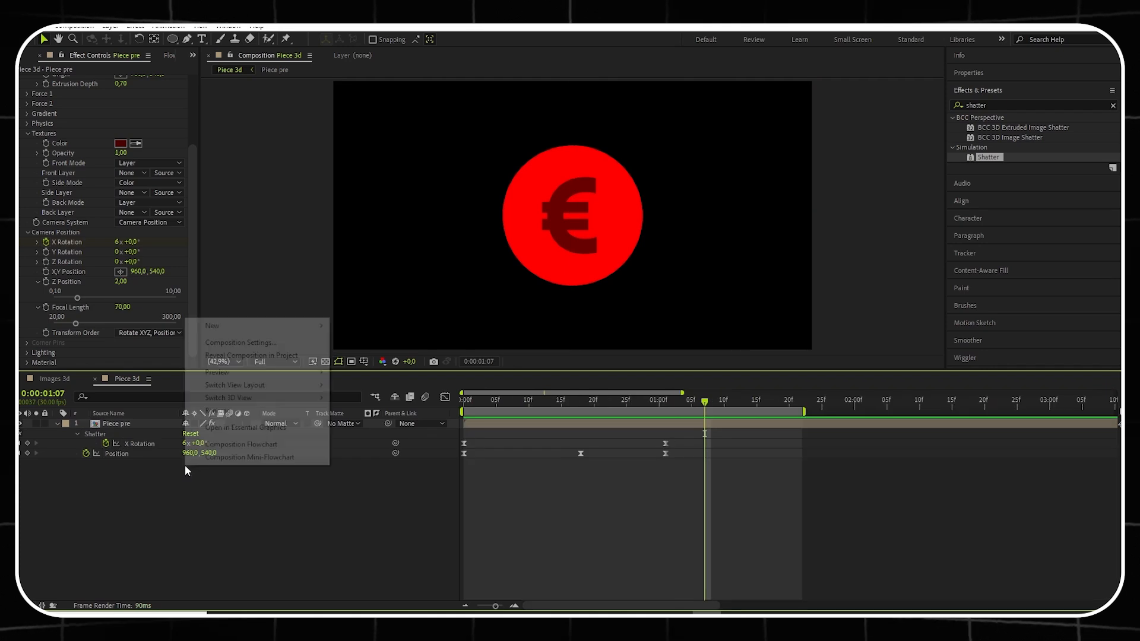
{"action": "mouse_move", "coordinate": [255, 325]}
{"action": "left_click", "coordinate": [374, 420]}
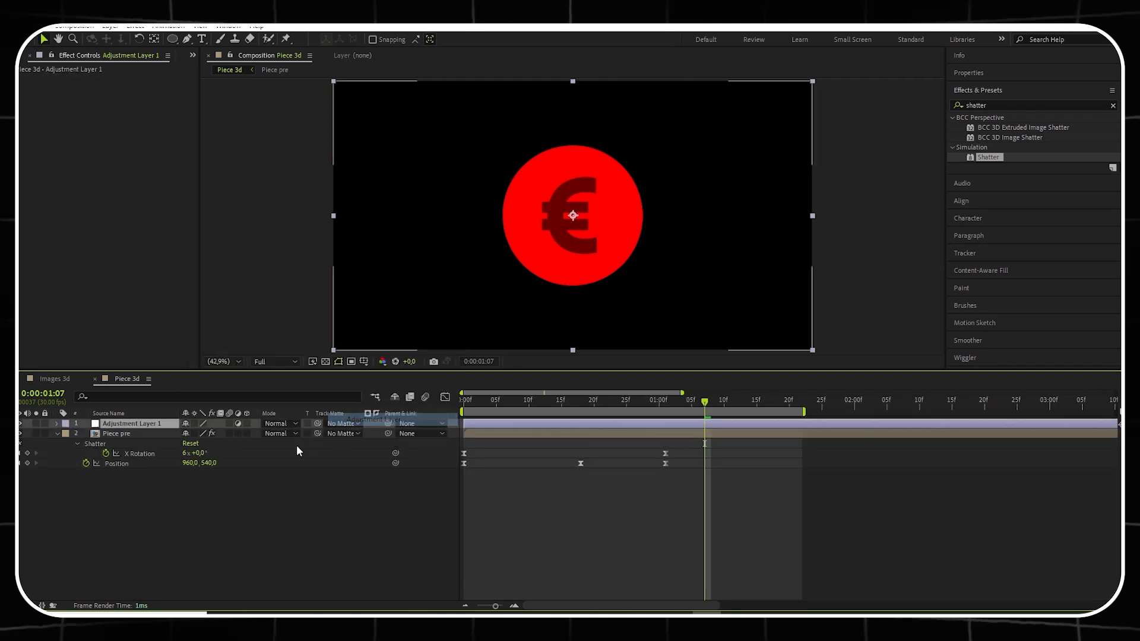
- Apply the Deep Glow effect to the adjustment layer, with Exposure 0,20 and Radius 250
{"action": "left_click", "coordinate": [1113, 106]}
{"action": "left_click", "coordinate": [1008, 105]}
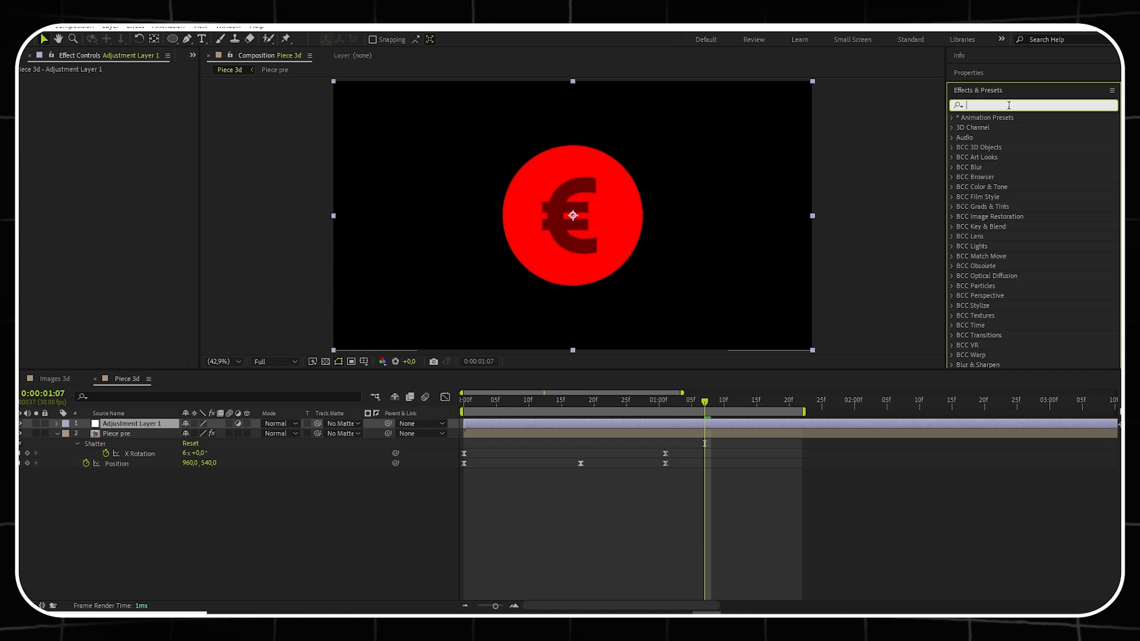
{"action": "type", "text": "deep"}
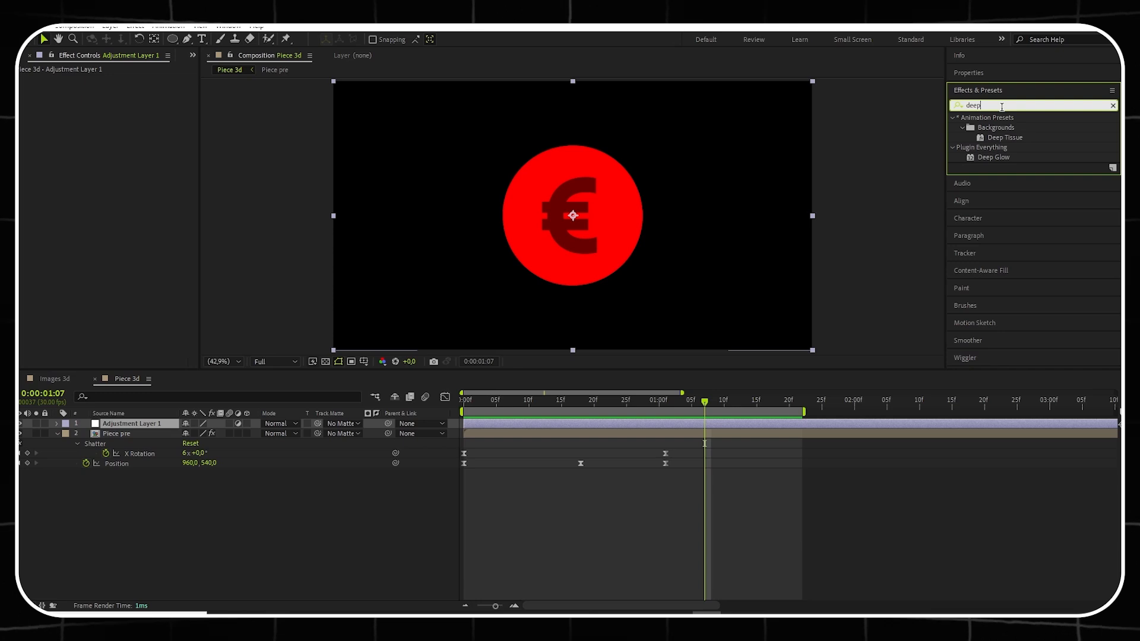
{"action": "left_click_drag", "start_coordinate": [994, 157], "coordinate": [163, 423]}
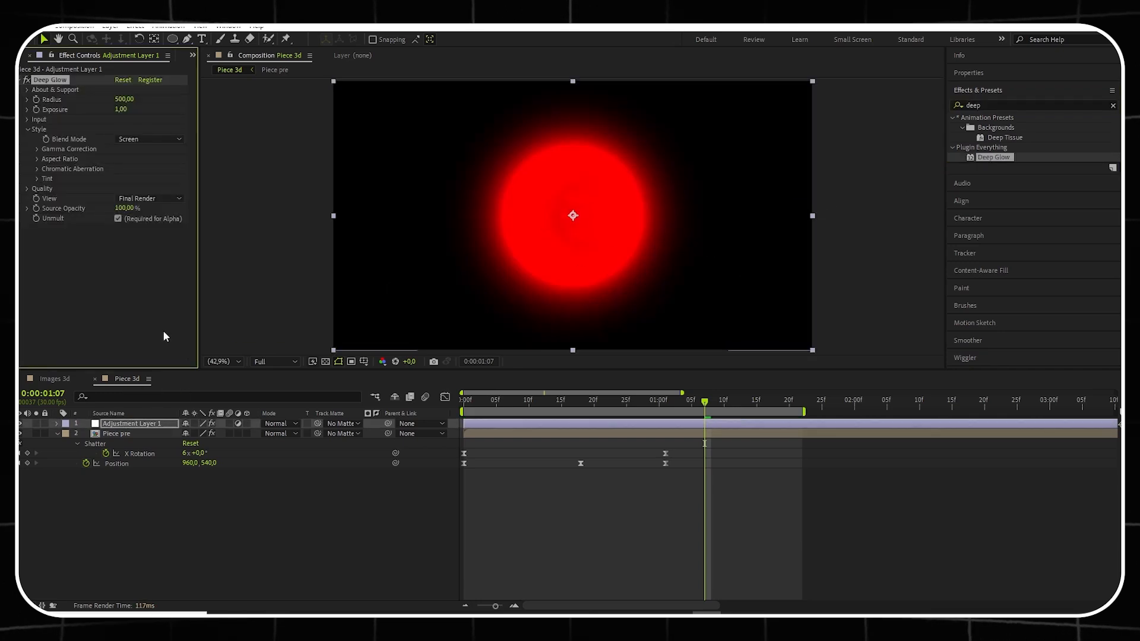
{"action": "left_click", "coordinate": [120, 109]}
{"action": "type", "text": "0.2"}
{"action": "key", "text": "Return"}
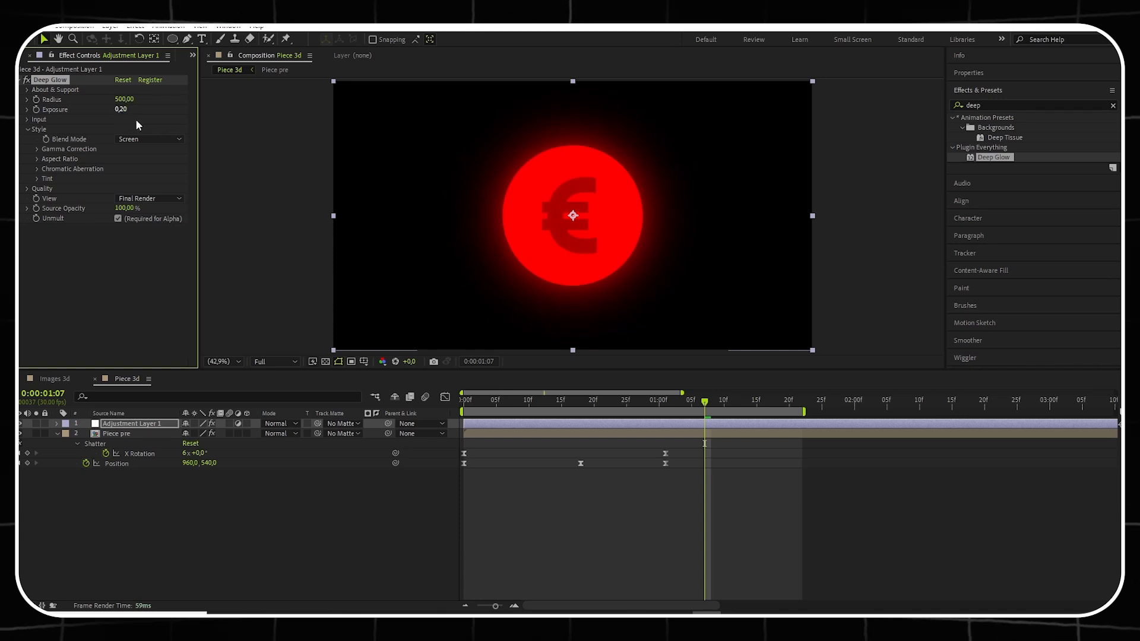
{"action": "left_click", "coordinate": [123, 100]}
{"action": "type", "text": "250"}
{"action": "key", "text": "Return"}
- Add the Noise effect to the adjustment layer with an Amount of Noise of 15%, and collapse both effects' settings
{"action": "left_click", "coordinate": [977, 107]}
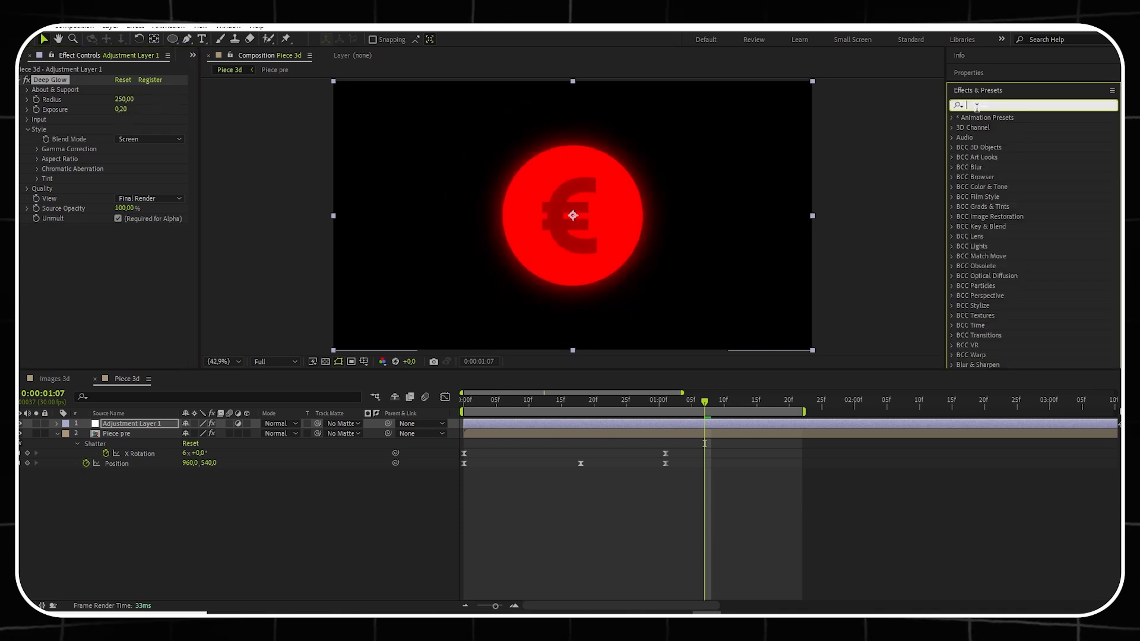
{"action": "type", "text": "noise"}
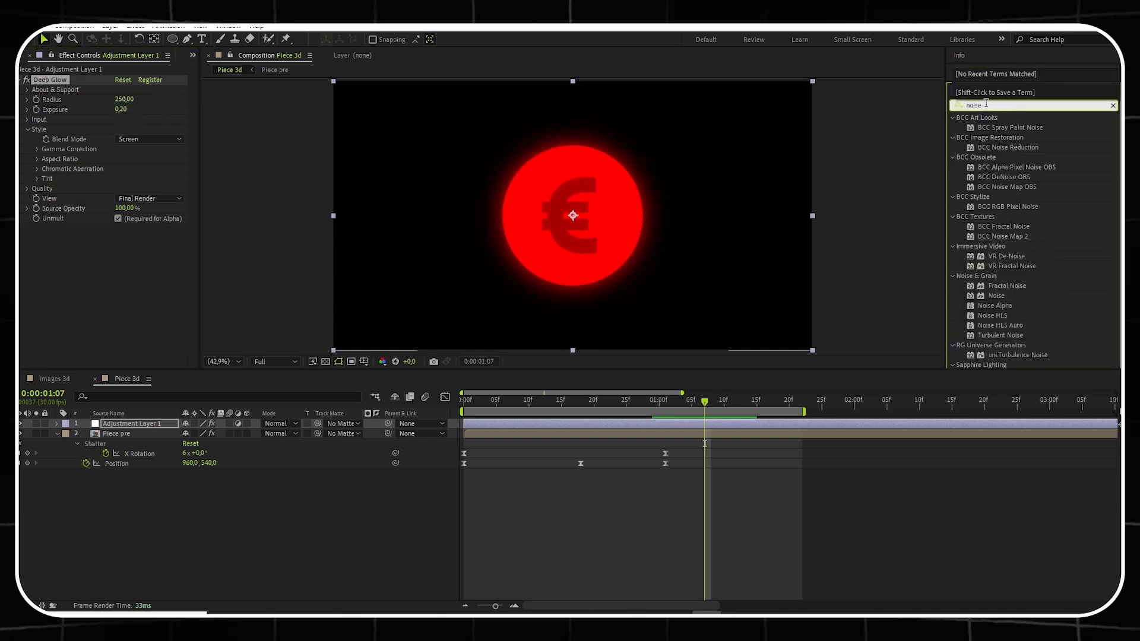
{"action": "left_click_drag", "start_coordinate": [996, 296], "coordinate": [141, 426]}
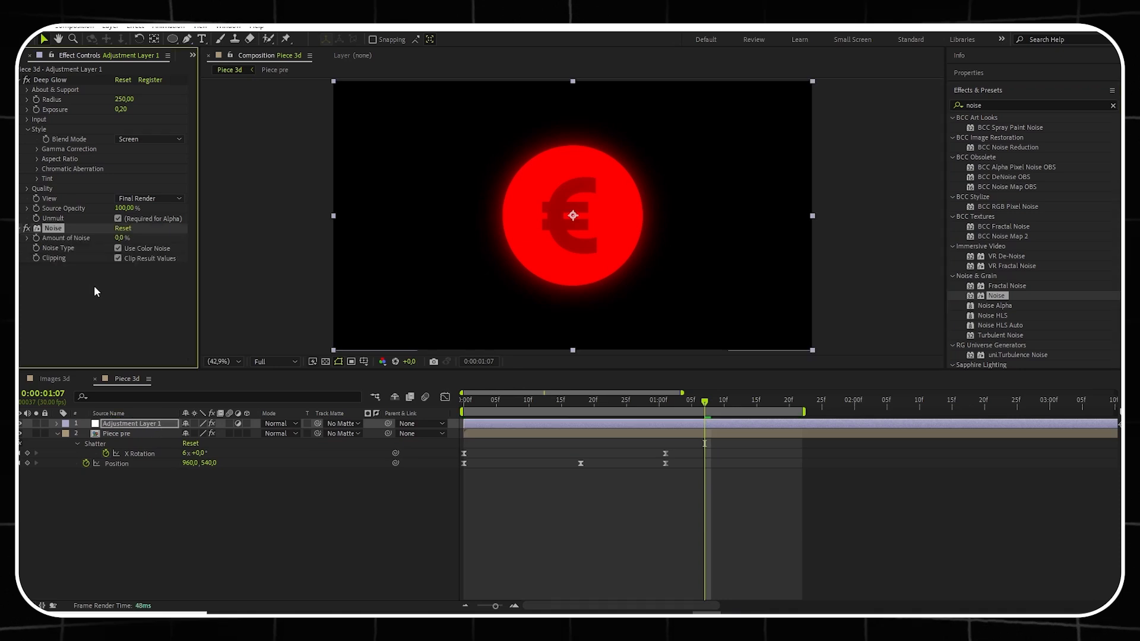
{"action": "left_click", "coordinate": [116, 238]}
{"action": "type", "text": "15"}
{"action": "key", "text": "Return"}
{"action": "left_click", "coordinate": [22, 229]}
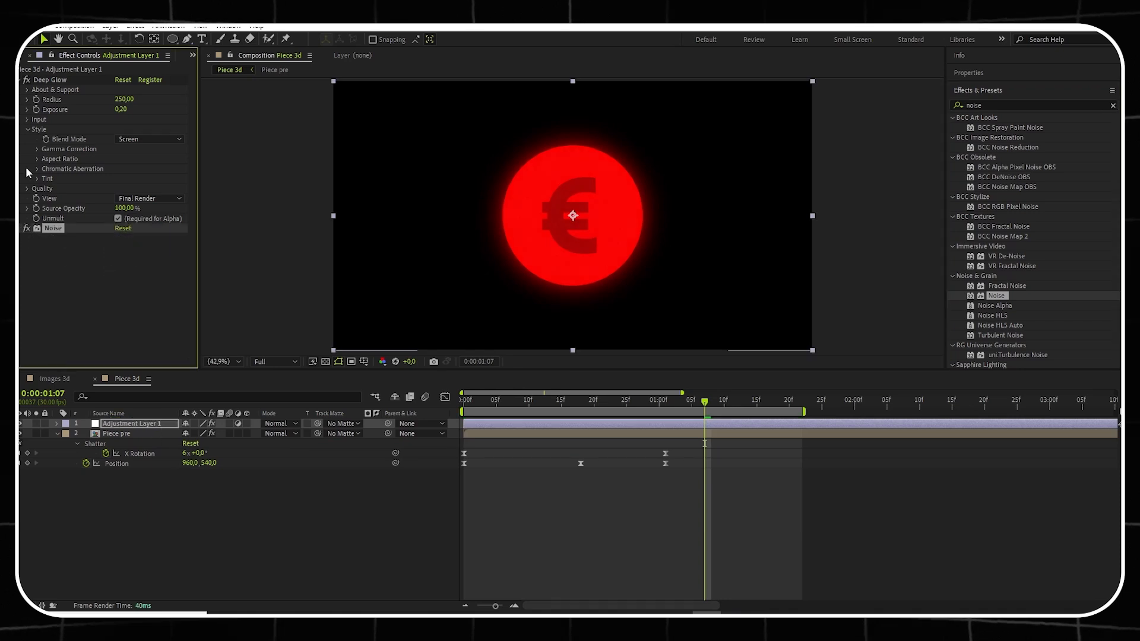
{"action": "left_click", "coordinate": [23, 80]}
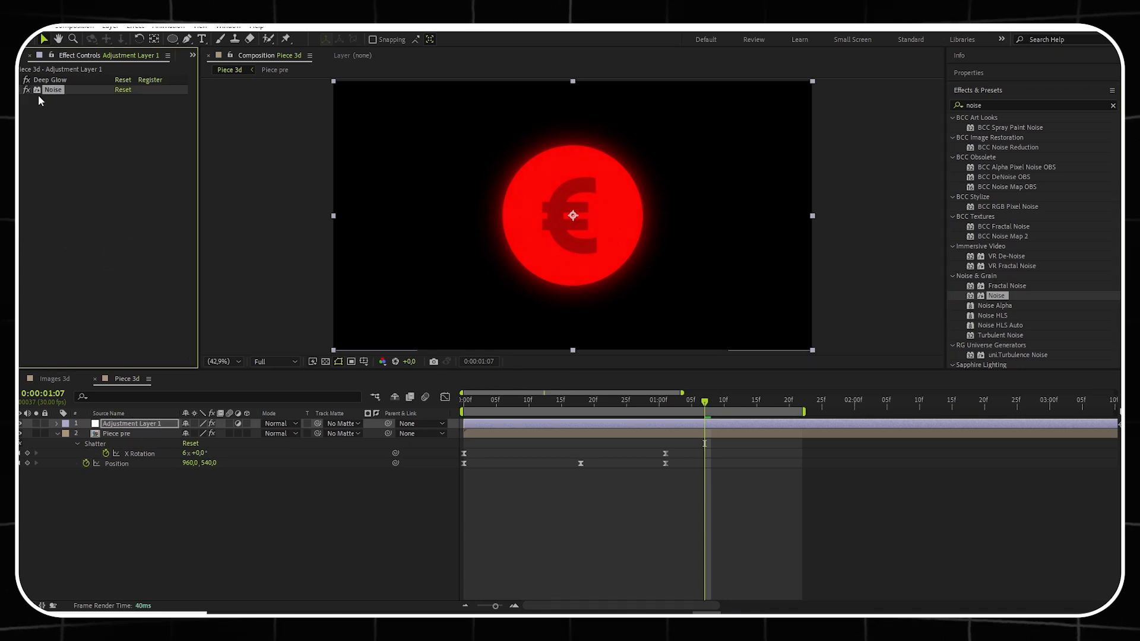
- Add Turbulent Displace to the adjustment layer, with Amount 20 and Size 4
{"action": "left_click", "coordinate": [1113, 106]}
{"action": "type", "text": "turbul"}
{"action": "left_click_drag", "start_coordinate": [1003, 147], "coordinate": [162, 424]}
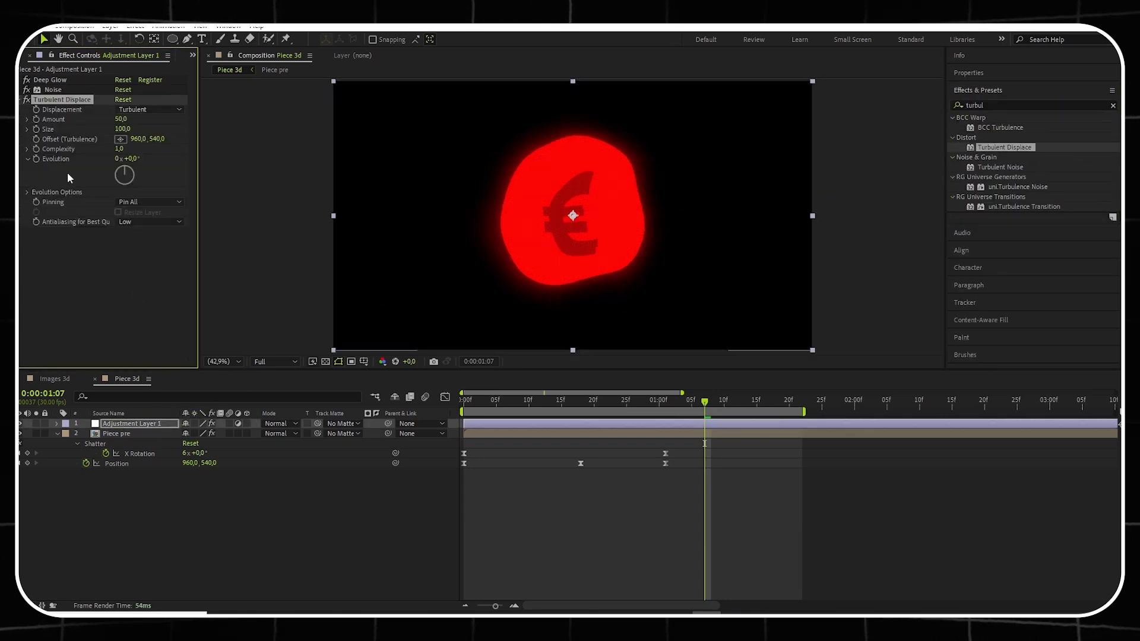
{"action": "left_click", "coordinate": [121, 119]}
{"action": "type", "text": "20"}
{"action": "key", "text": "Return"}
{"action": "left_click", "coordinate": [122, 129]}
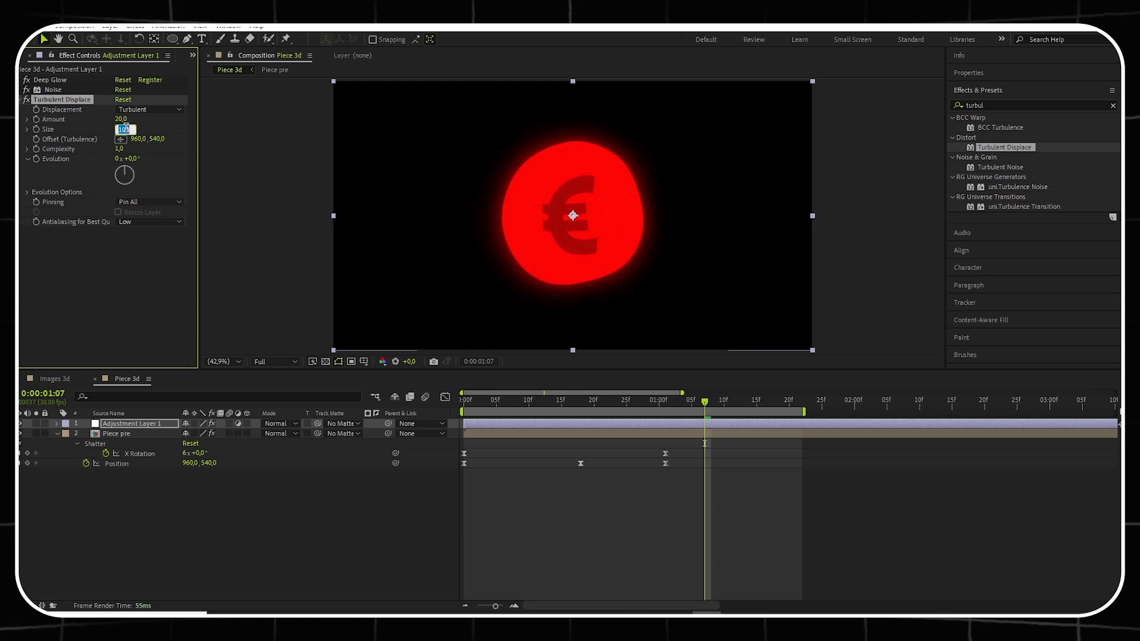
{"action": "type", "text": "4"}
{"action": "key", "text": "Return"}
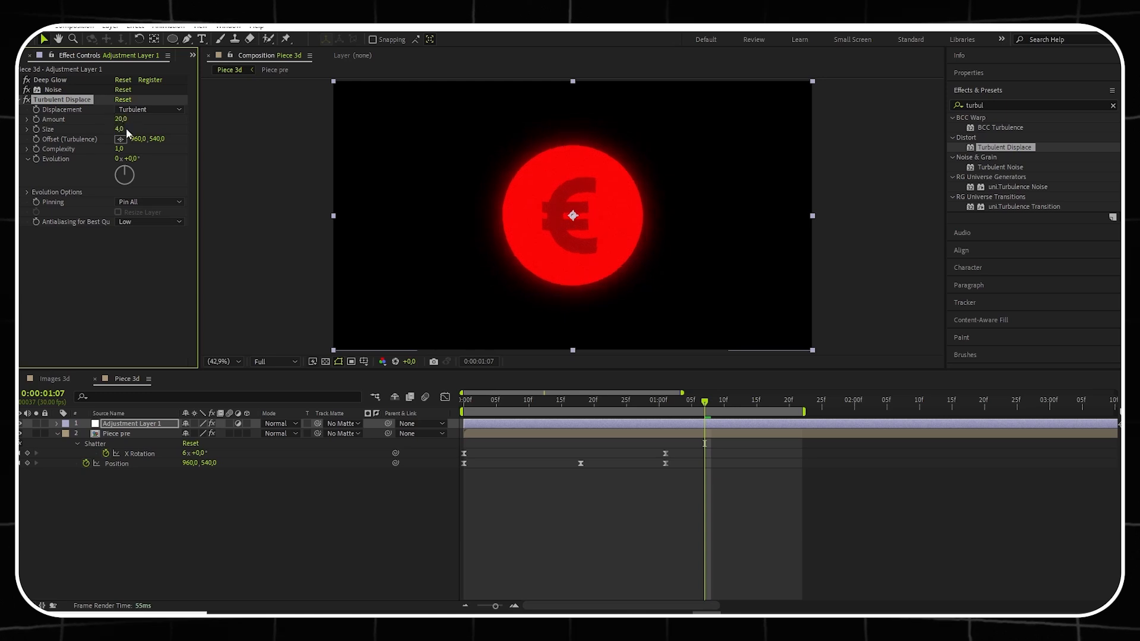
- Add the expression time*7 to the Random Seed of Turbulent Displace
{"action": "left_click", "coordinate": [26, 192]}
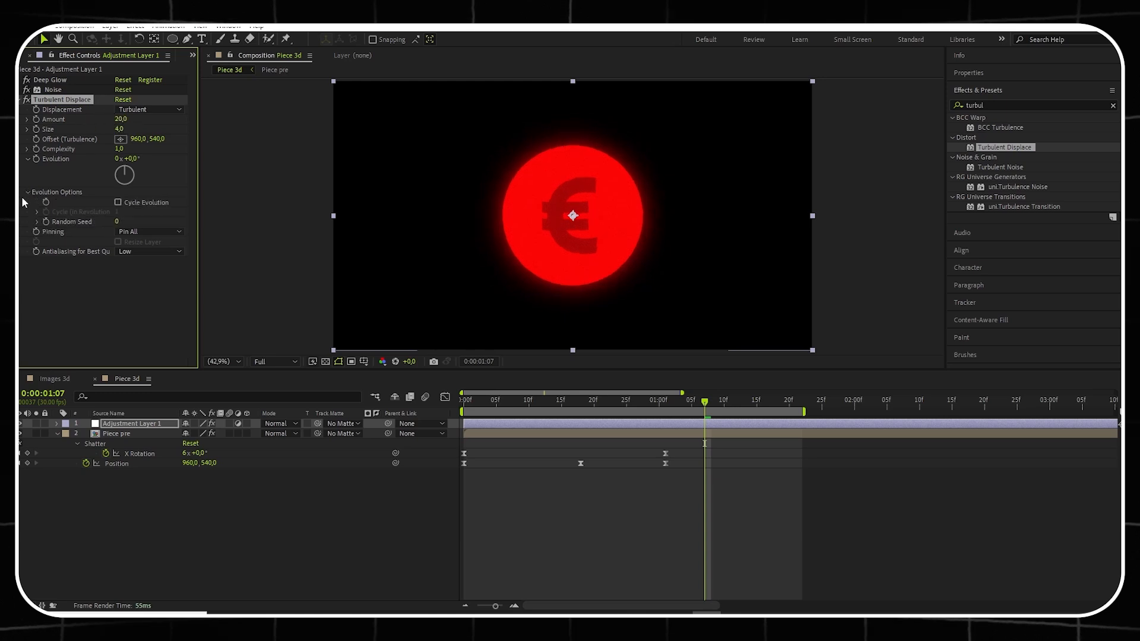
{"action": "left_click", "coordinate": [46, 222], "text": "alt"}
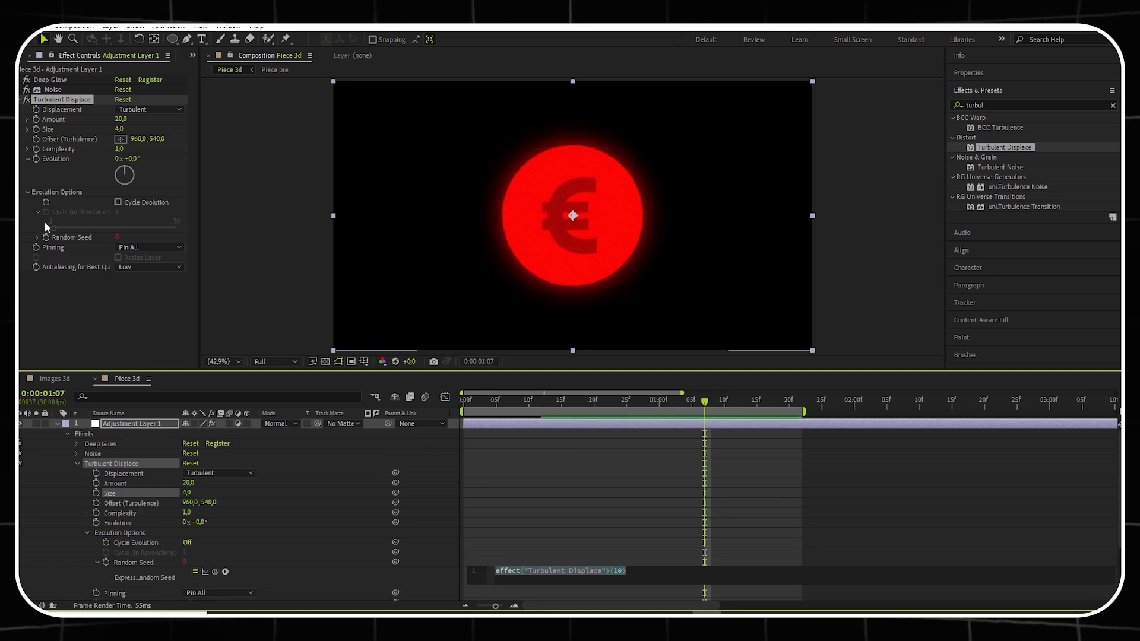
{"action": "type", "text": "time*7"}
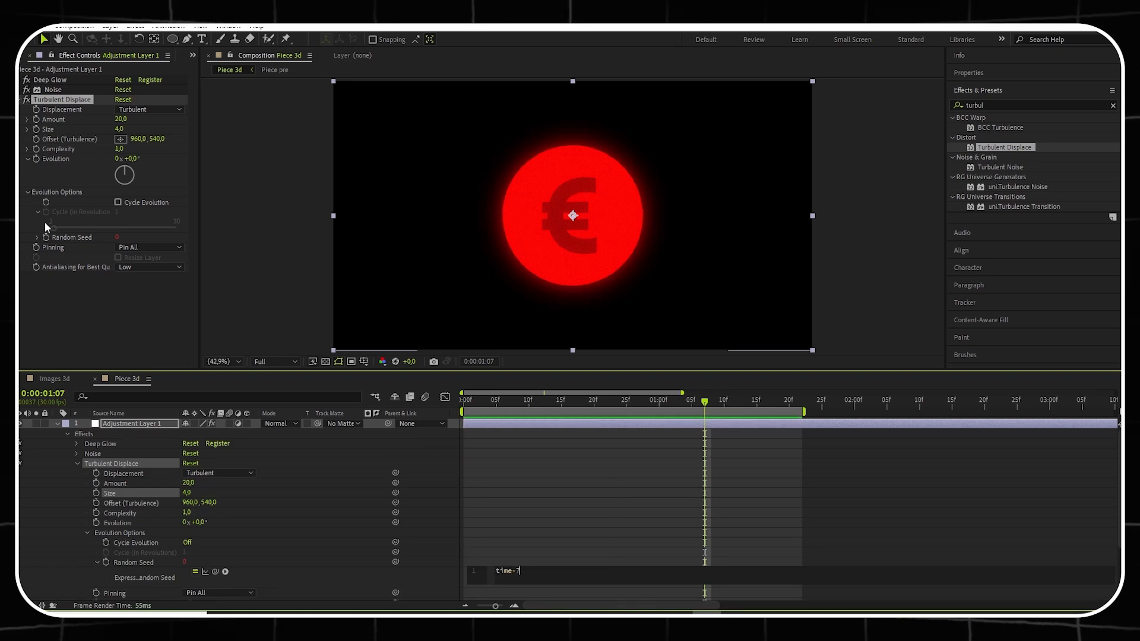
{"action": "left_click", "coordinate": [375, 575]}
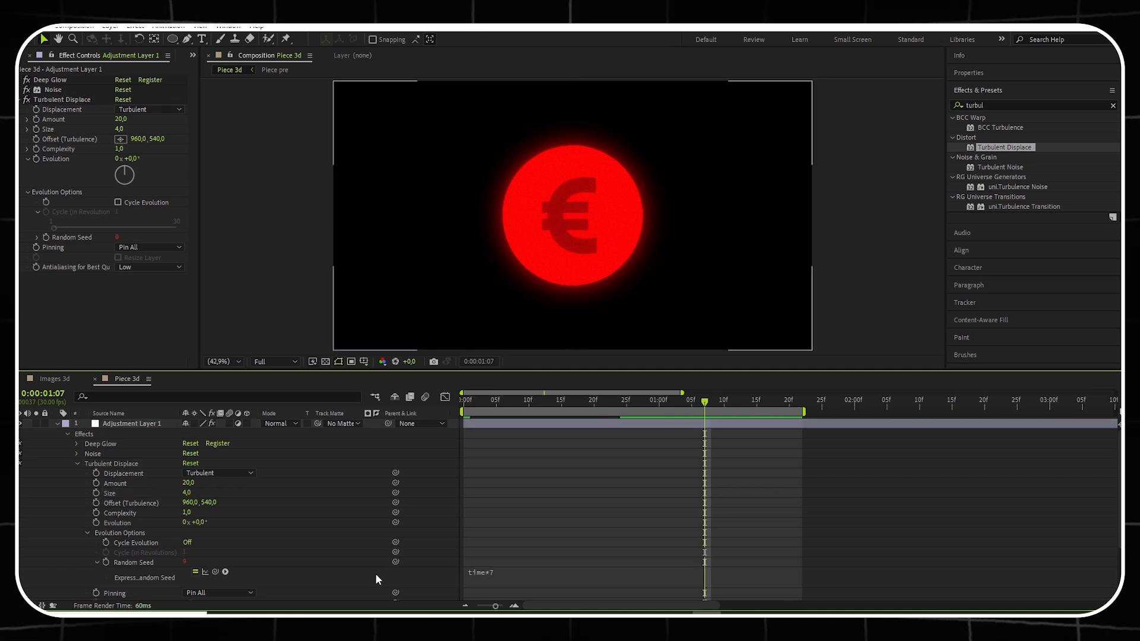
- Duplicate Turbulent Displace, set the copy's Amount and Size to 8, and collapse both effects' settings
{"action": "left_click", "coordinate": [65, 99]}
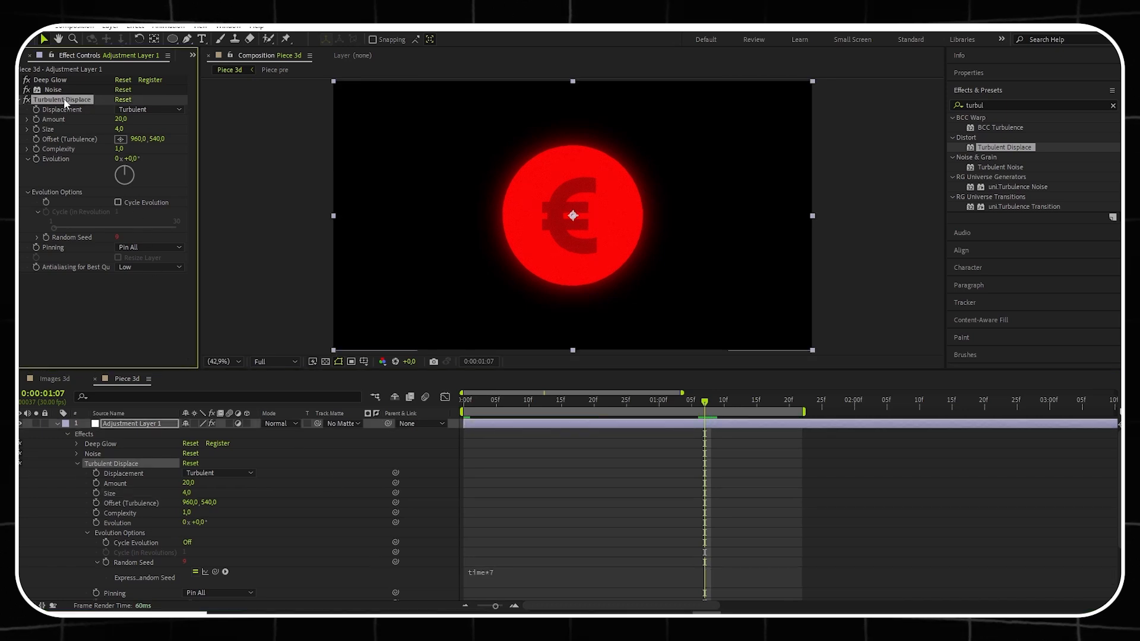
{"action": "right_click", "coordinate": [63, 98]}
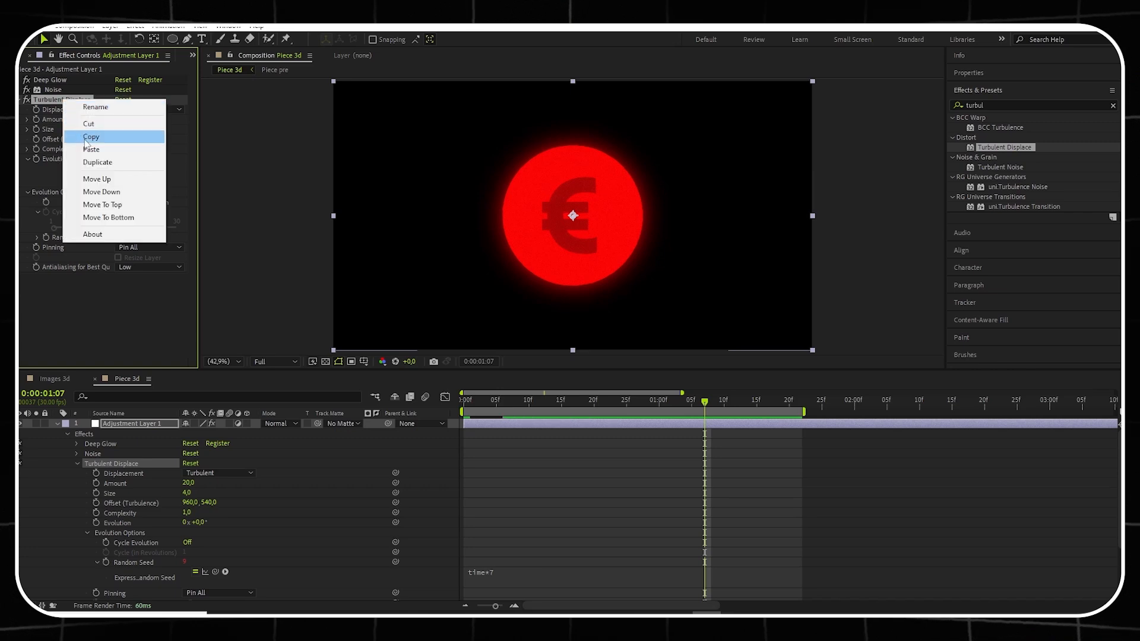
{"action": "left_click", "coordinate": [98, 162]}
{"action": "left_click", "coordinate": [117, 260]}
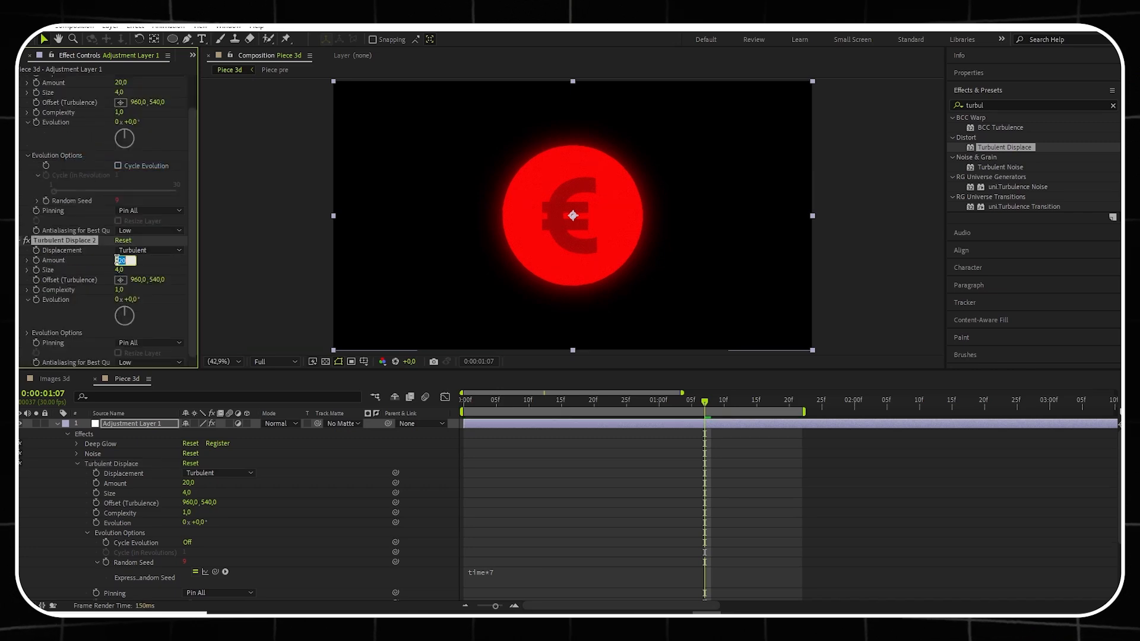
{"action": "type", "text": "8"}
{"action": "left_click", "coordinate": [120, 271]}
{"action": "type", "text": "8"}
{"action": "left_click", "coordinate": [27, 240]}
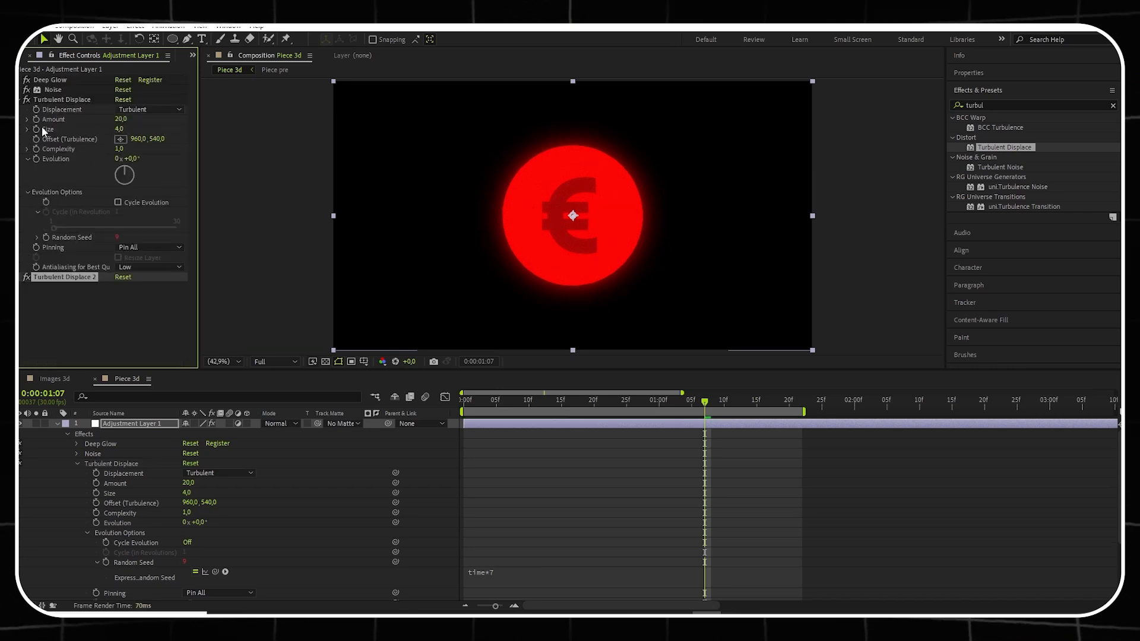
{"action": "left_click", "coordinate": [27, 99]}
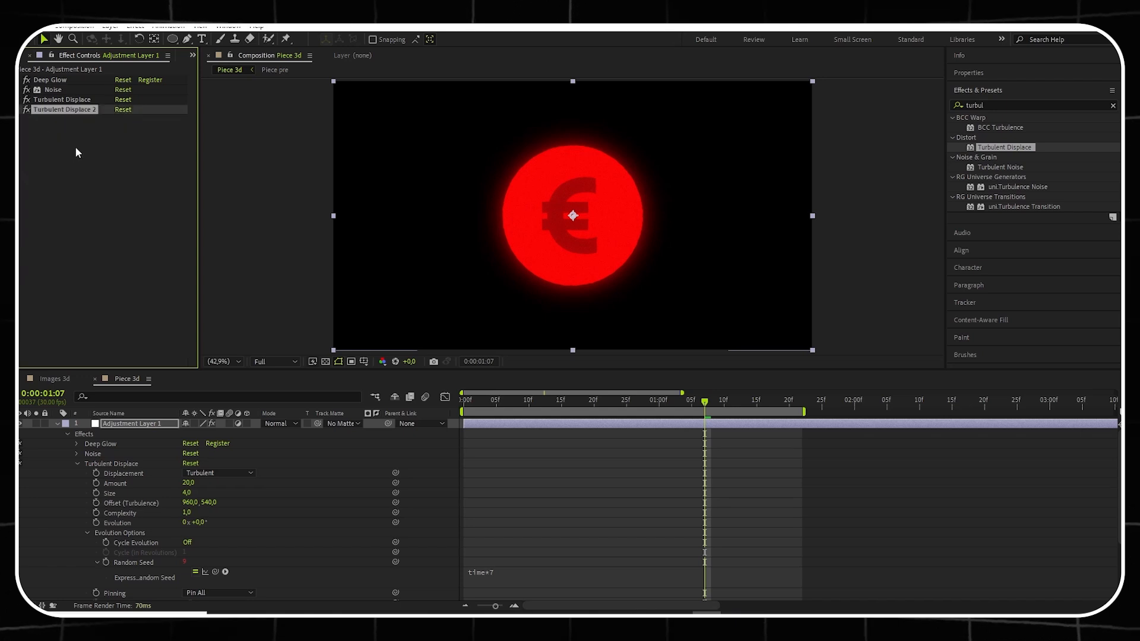
- Collapse the adjustment layer's properties and preview the coin animation from the start
{"action": "left_click", "coordinate": [58, 424]}
{"action": "left_click", "coordinate": [297, 504]}
{"action": "key", "text": "Home"}
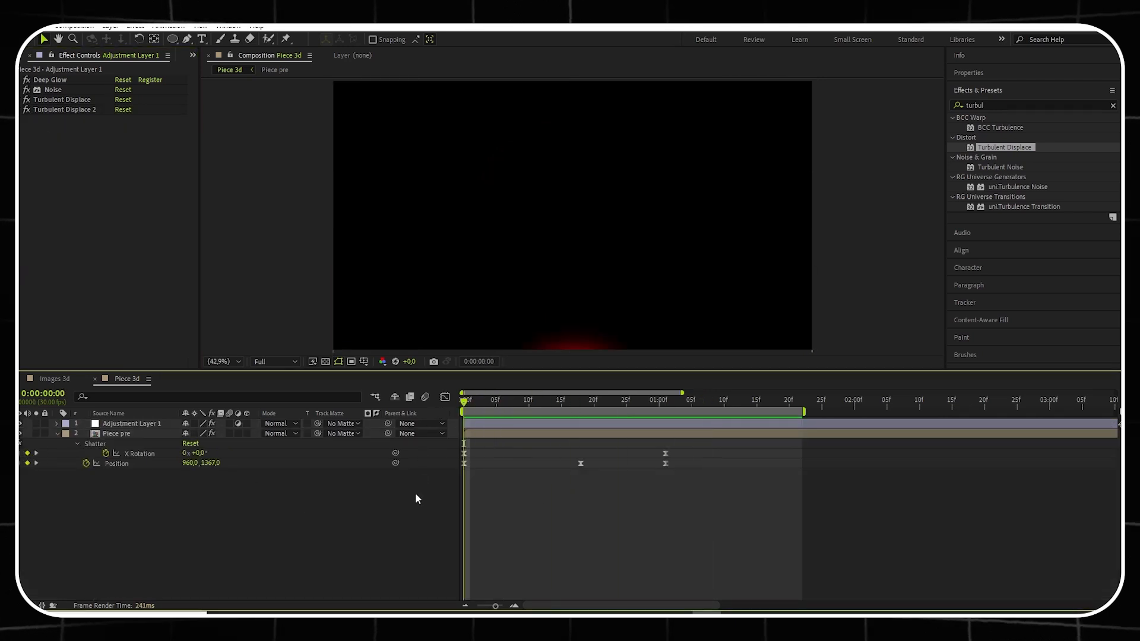
{"action": "key", "text": "space"}
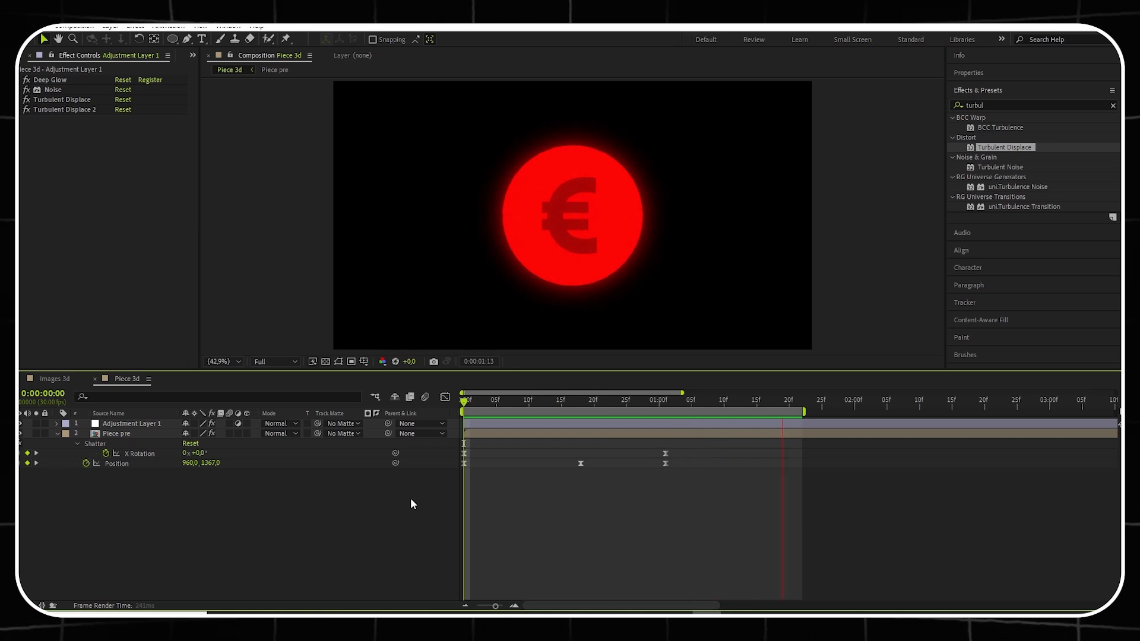
{"action": "key", "text": "space"}
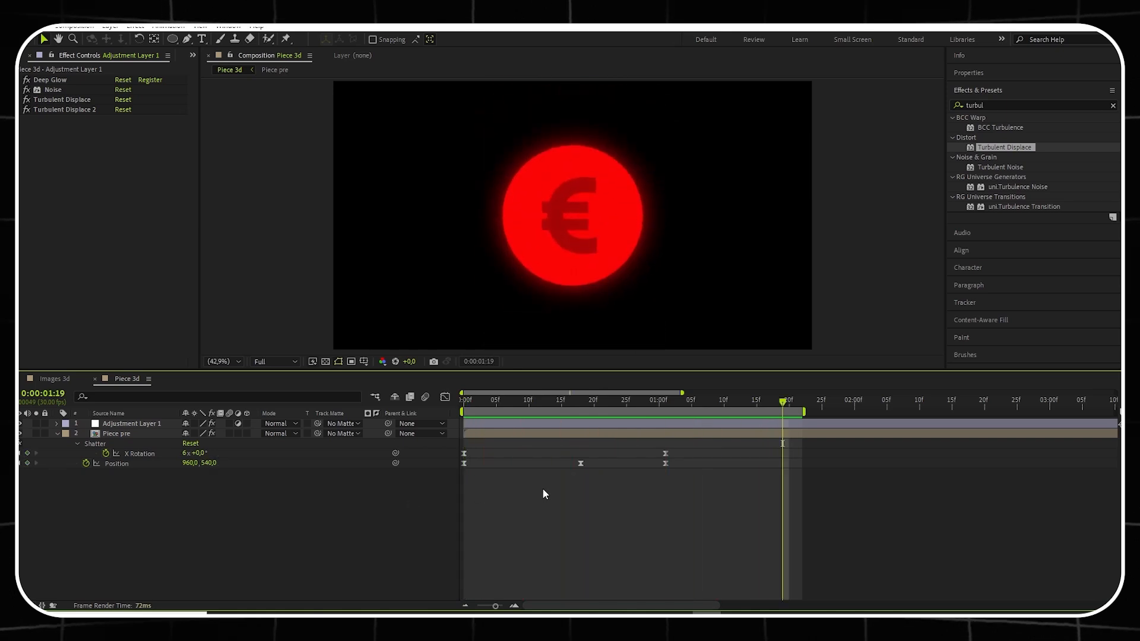
- At 0:00:01:01, apply CC Light Sweep to the Piece pre layer and set its Direction to 30°
{"action": "left_click_drag", "start_coordinate": [782, 404], "coordinate": [666, 403]}
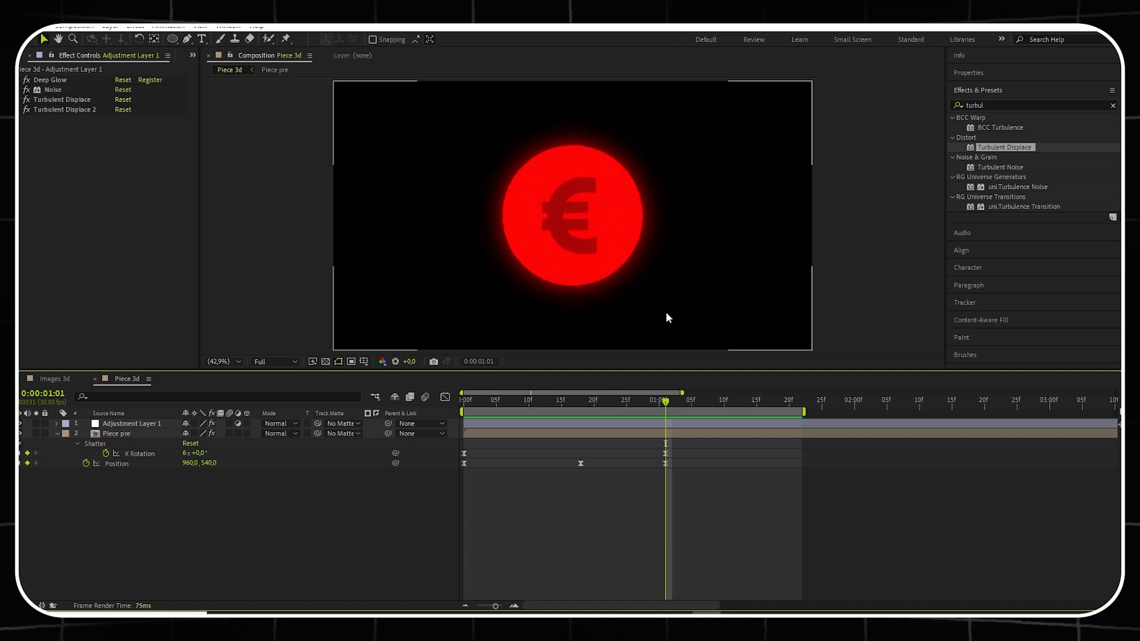
{"action": "double_click", "coordinate": [975, 105]}
{"action": "type", "text": "cc light"}
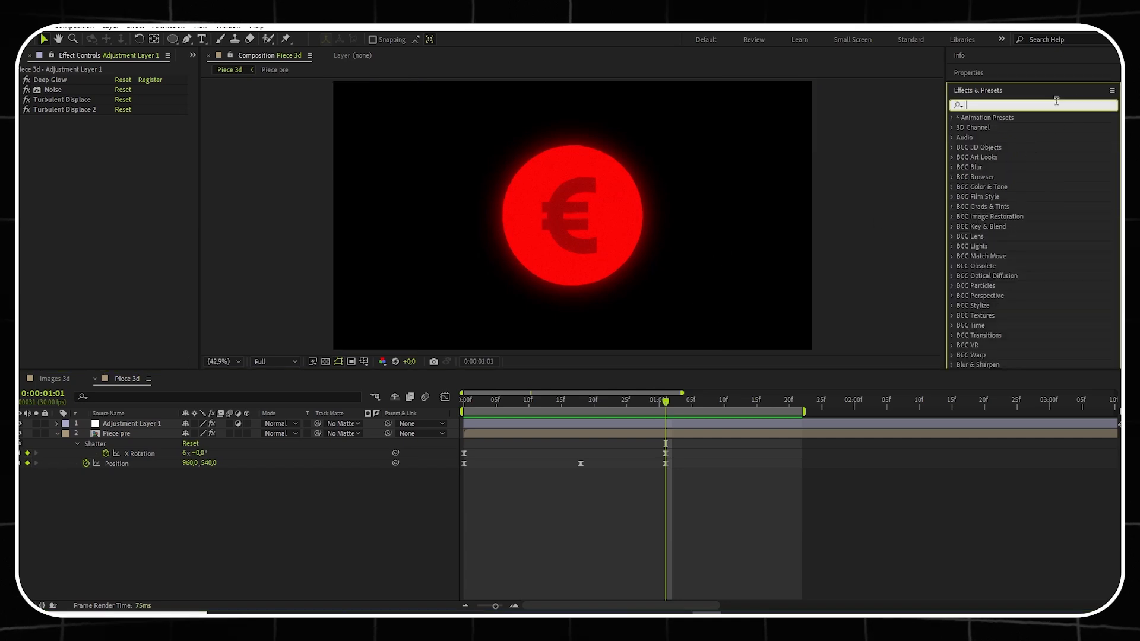
{"action": "left_click_drag", "start_coordinate": [1004, 256], "coordinate": [140, 437]}
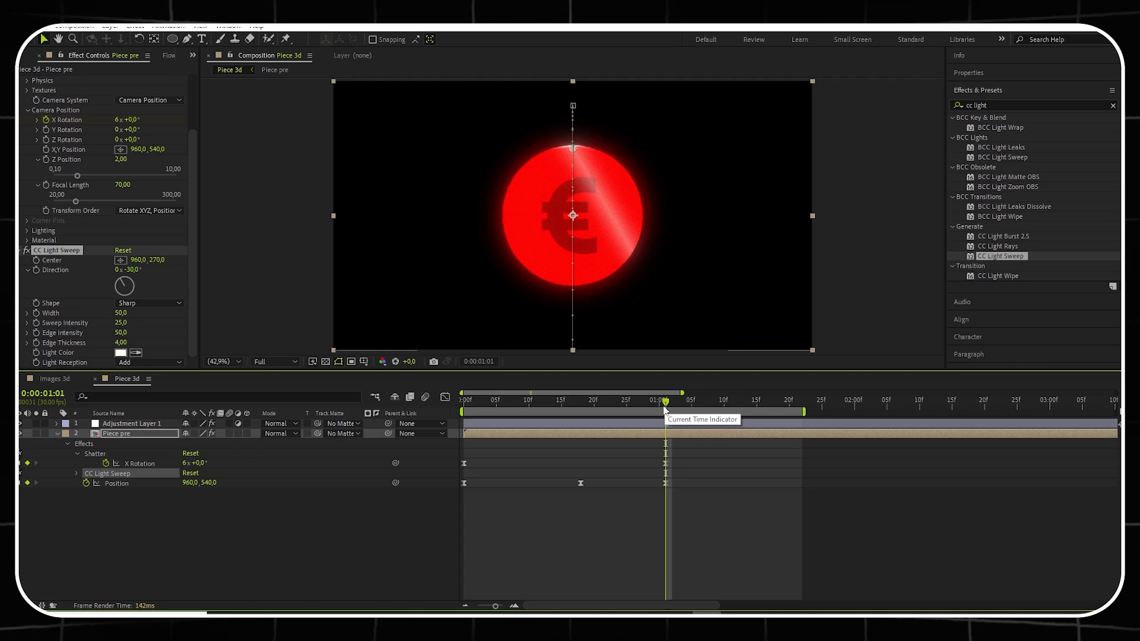
{"action": "left_click", "coordinate": [134, 270]}
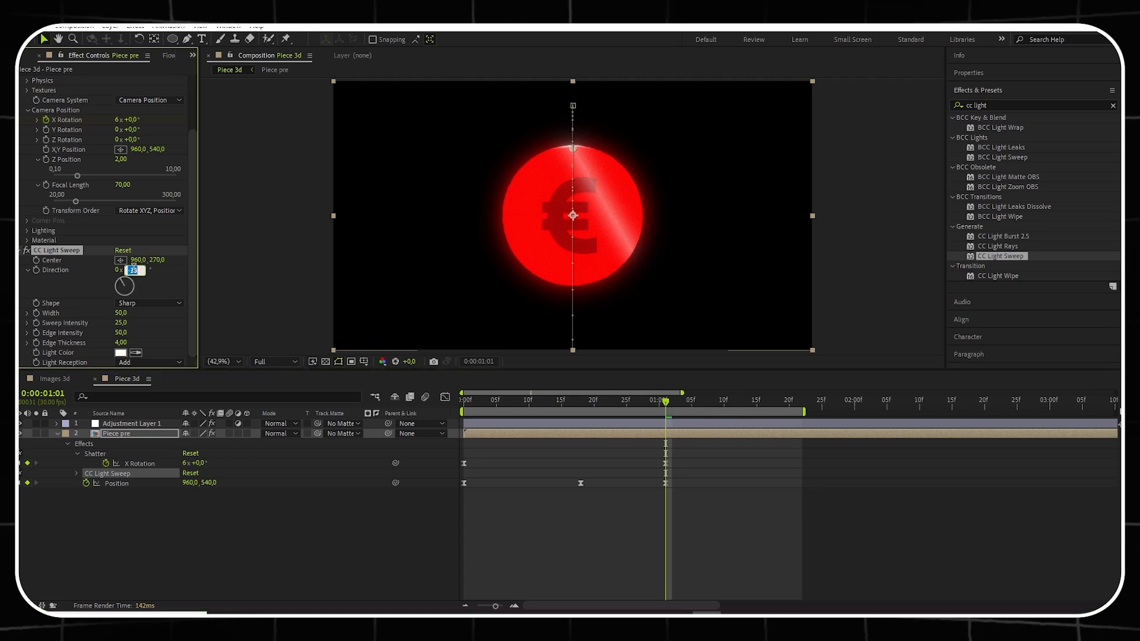
{"action": "type", "text": "30"}
{"action": "key", "text": "Return"}
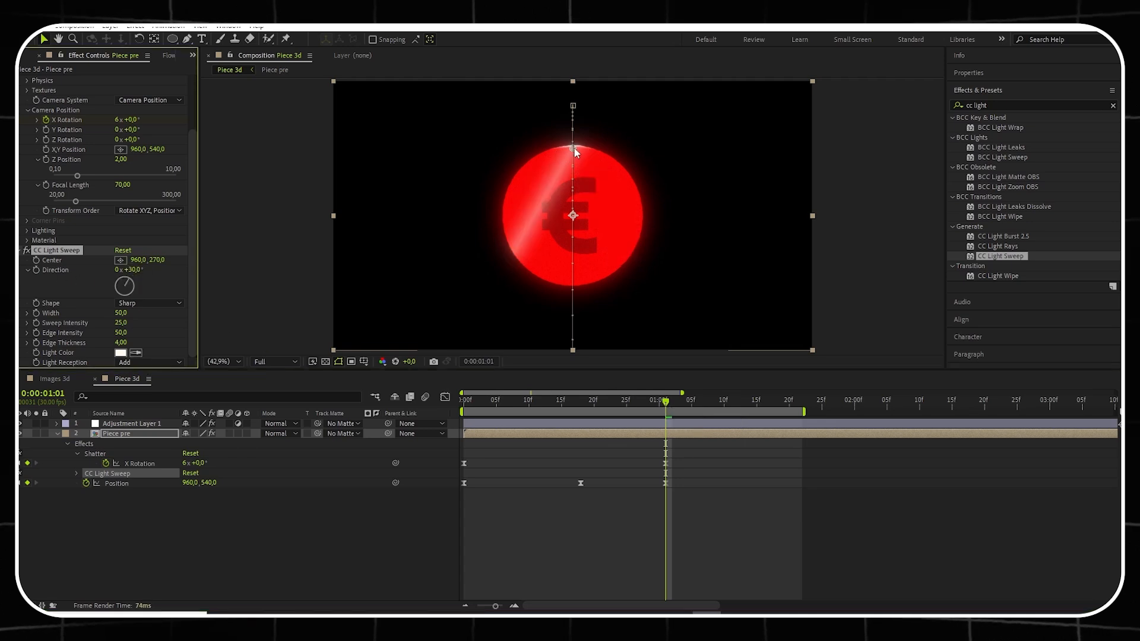
- Keyframe the light sweep's Center from about 540, 193 at 0:00:01:01 to about 1487, 958 at 0:00:01:20, crossing the coin diagonally
{"action": "left_click_drag", "start_coordinate": [574, 149], "coordinate": [560, 152]}
{"action": "left_click_drag", "start_coordinate": [459, 123], "coordinate": [468, 129]}
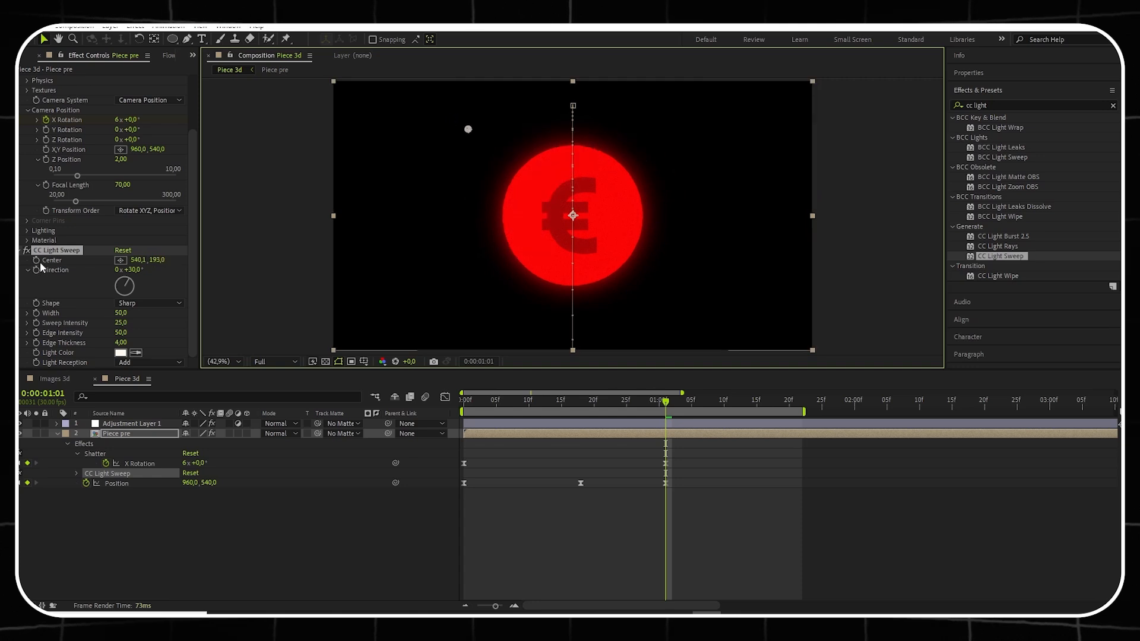
{"action": "left_click_drag", "start_coordinate": [732, 401], "coordinate": [791, 409]}
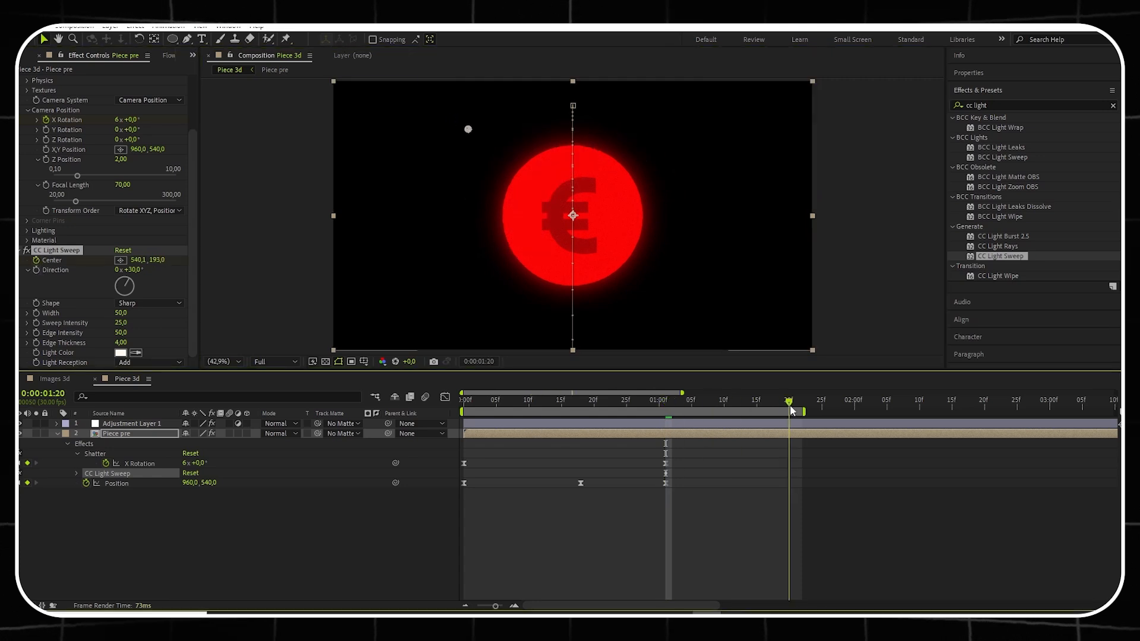
{"action": "left_click_drag", "start_coordinate": [468, 130], "coordinate": [621, 260]}
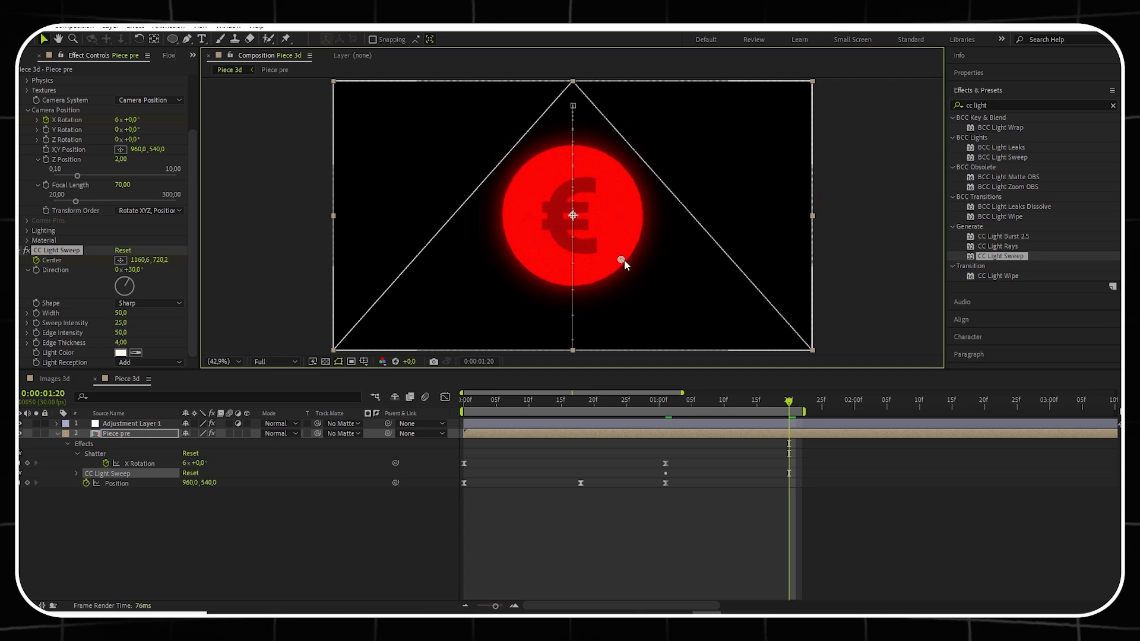
{"action": "left_click_drag", "start_coordinate": [680, 306], "coordinate": [716, 326]}
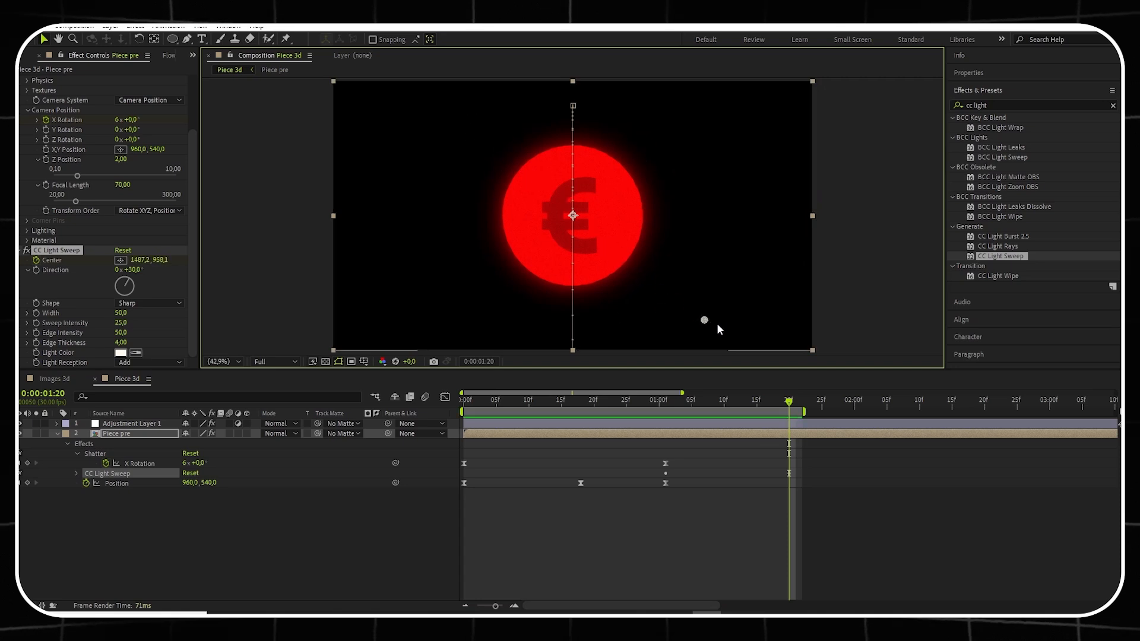
- Preview the finished coin toss with its light sweep from the first frame
{"action": "left_click", "coordinate": [783, 402]}
{"action": "left_click_drag", "start_coordinate": [783, 404], "coordinate": [374, 485]}
{"action": "left_click", "coordinate": [408, 520]}
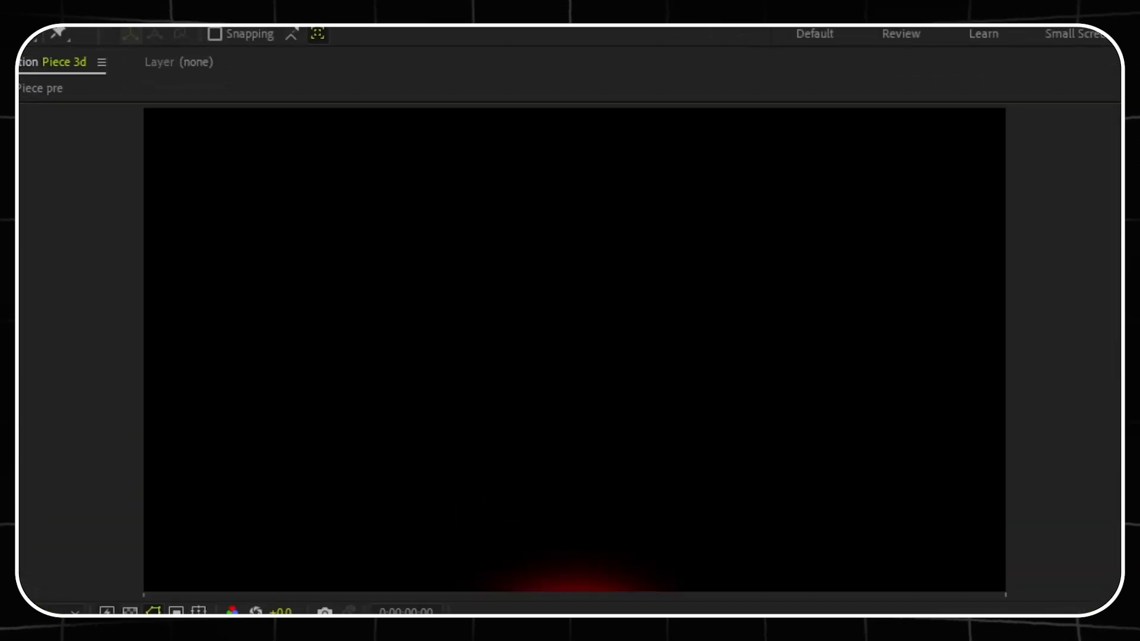
{"action": "key", "text": "space"}
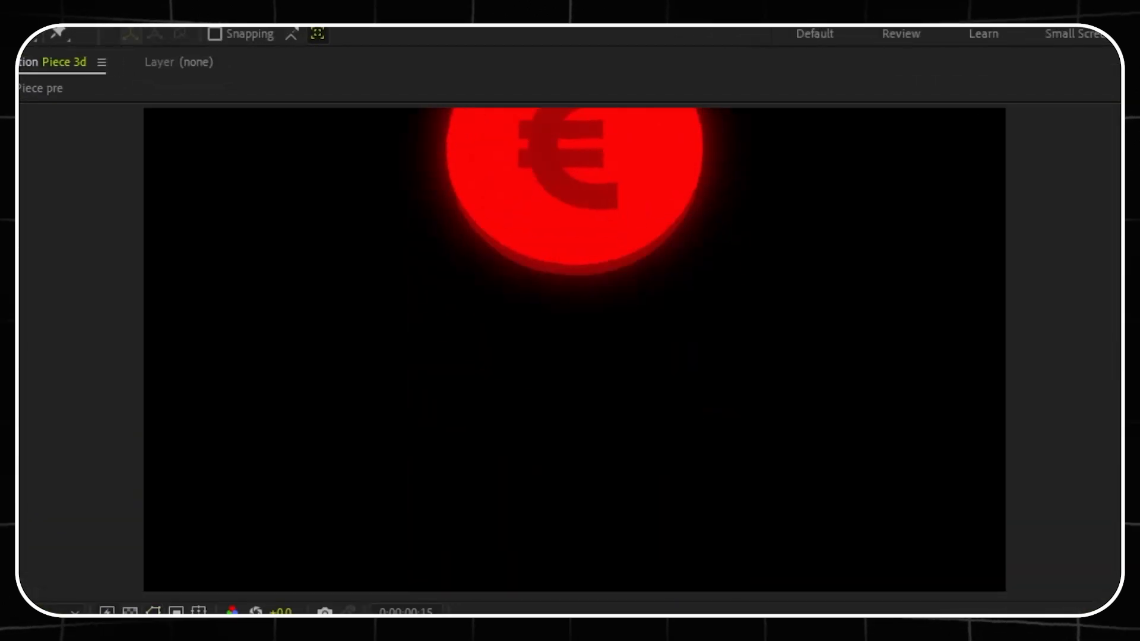